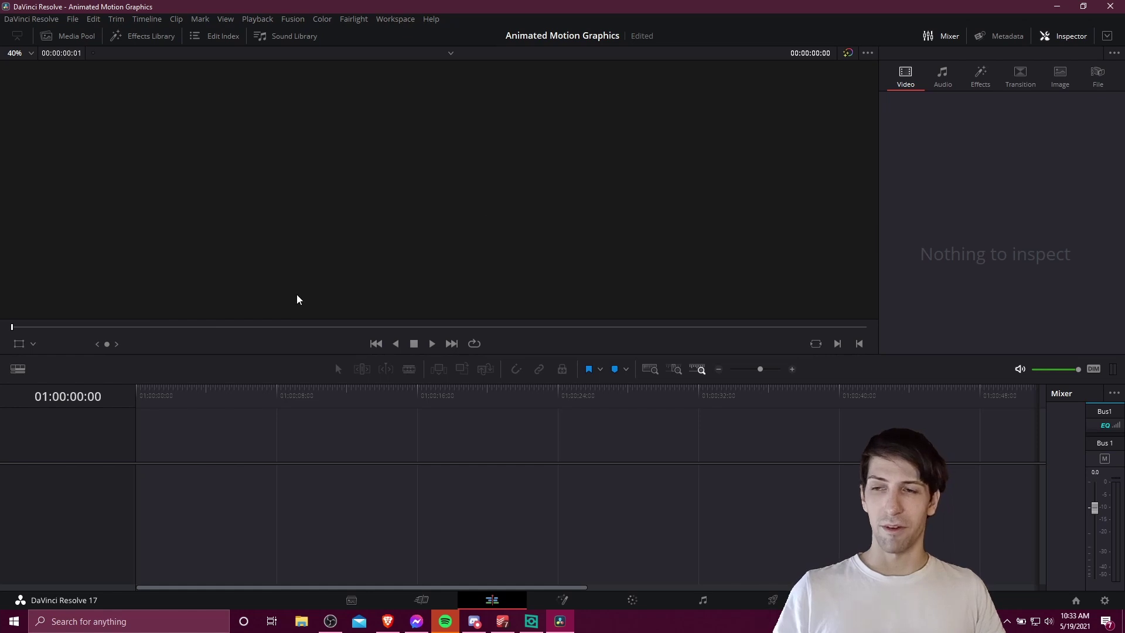
- Drop a Fusion Composition from the Cut page Effects onto the timeline, then go to the Edit page
{"action": "left_click", "coordinate": [422, 601]}
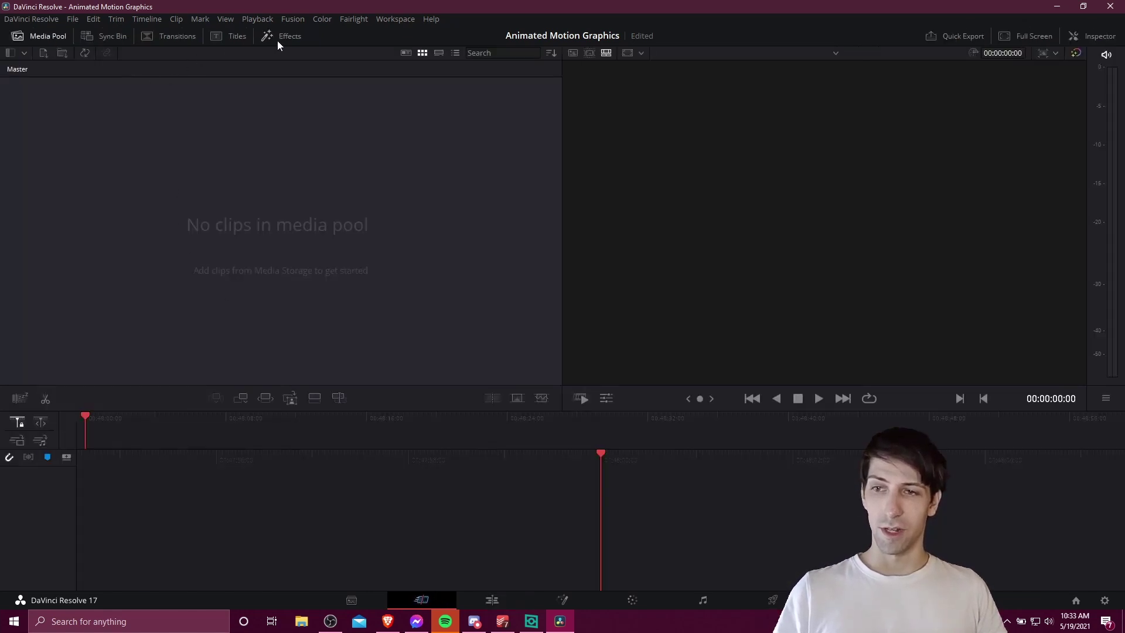
{"action": "left_click", "coordinate": [278, 41]}
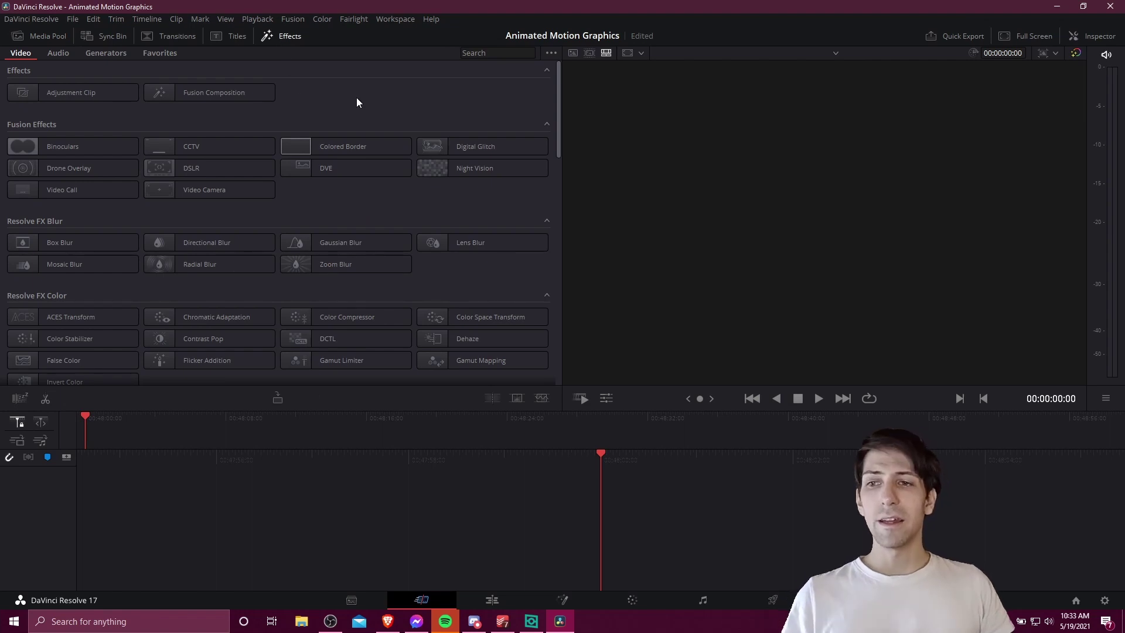
{"action": "mouse_move", "coordinate": [209, 92]}
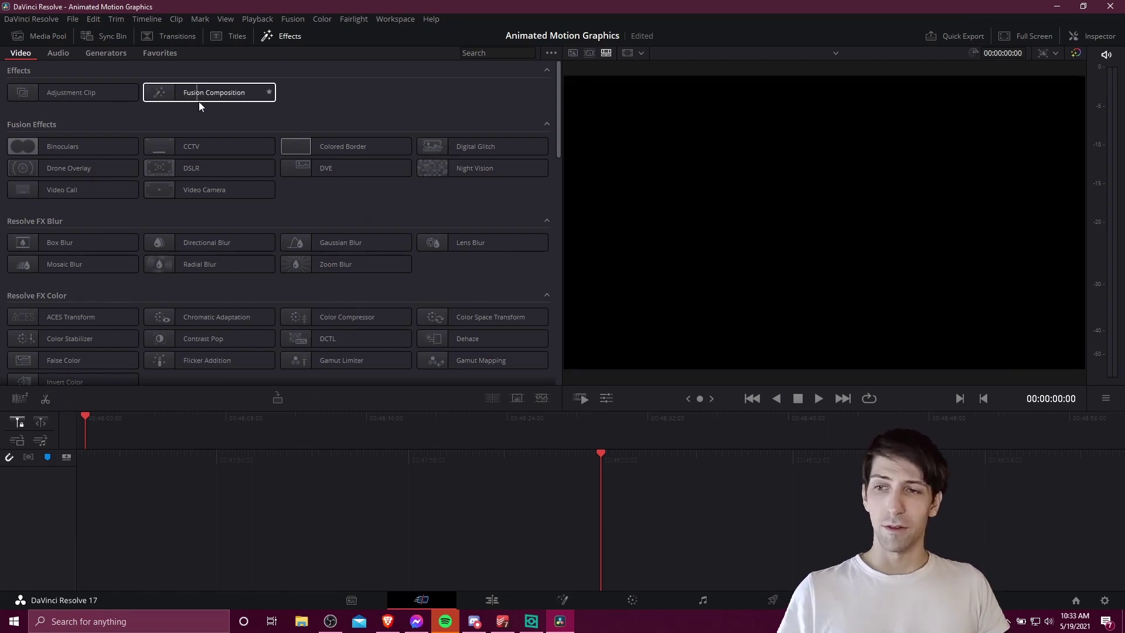
{"action": "left_click_drag", "start_coordinate": [202, 94], "coordinate": [627, 496]}
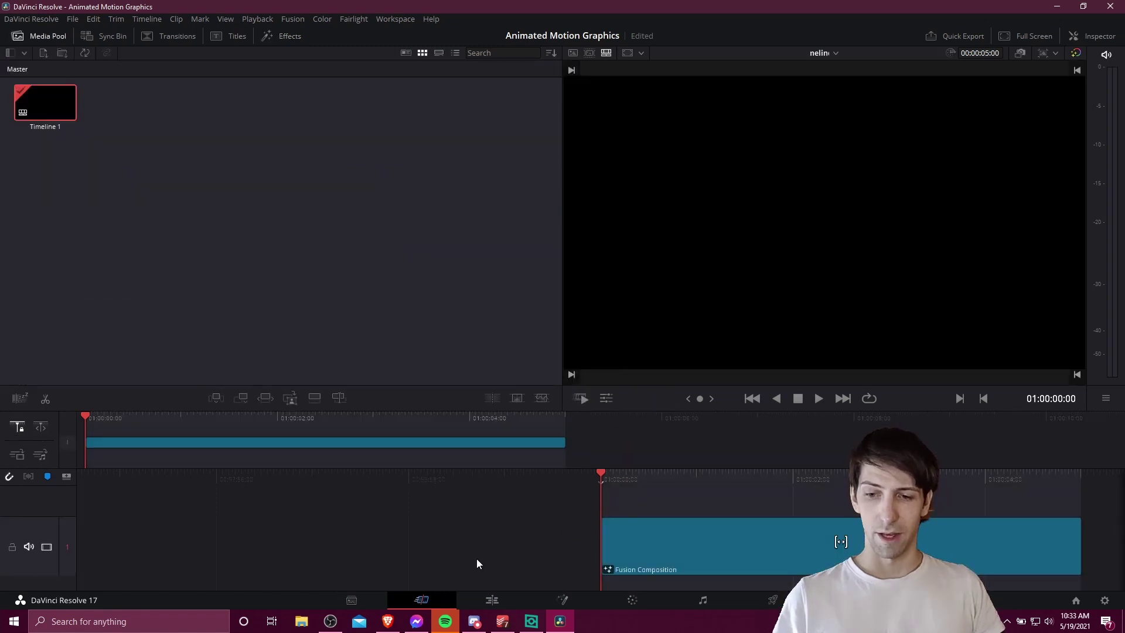
{"action": "left_click", "coordinate": [491, 599]}
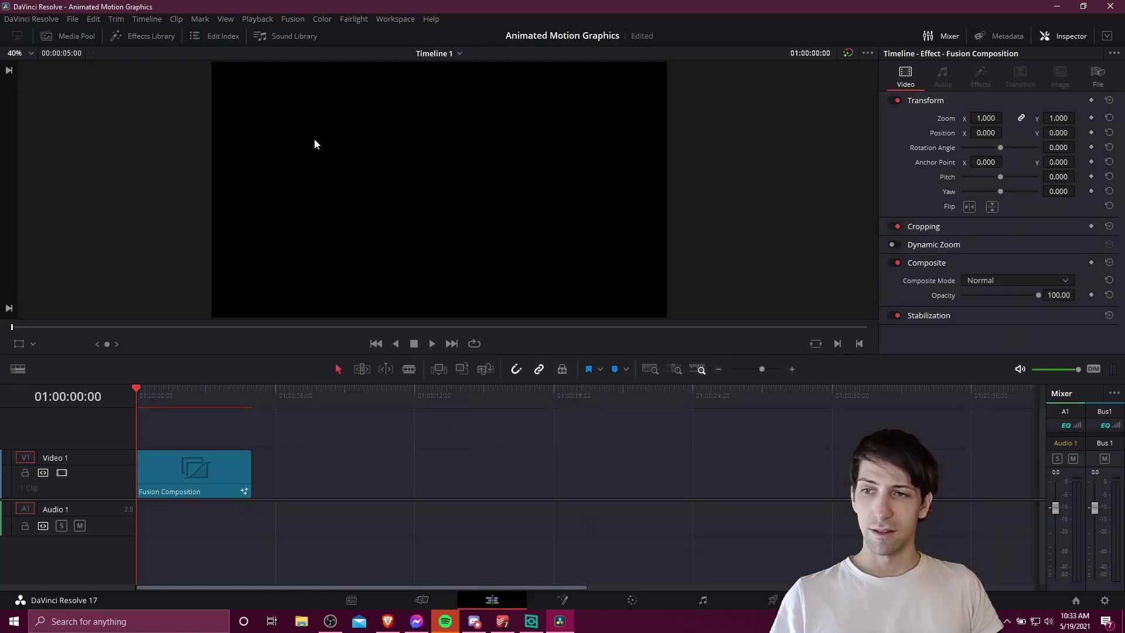
{"action": "left_click", "coordinate": [151, 38]}
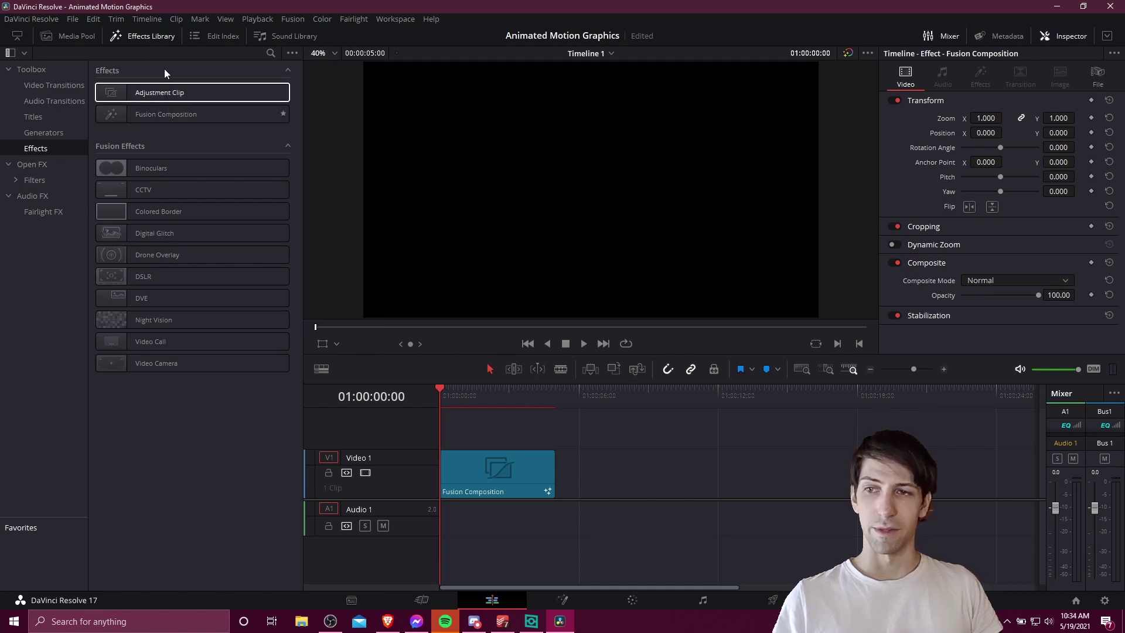
- Drag the Fusion Composition clip's end out to a 00:00:10:00 duration
{"action": "left_click", "coordinate": [151, 36]}
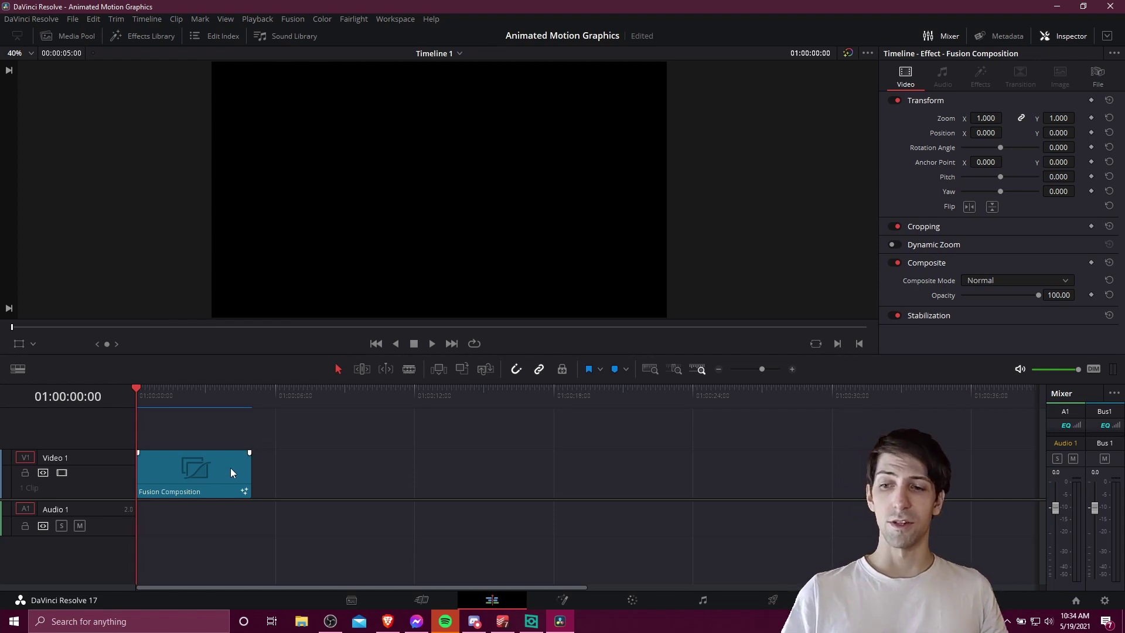
{"action": "mouse_move", "coordinate": [238, 472]}
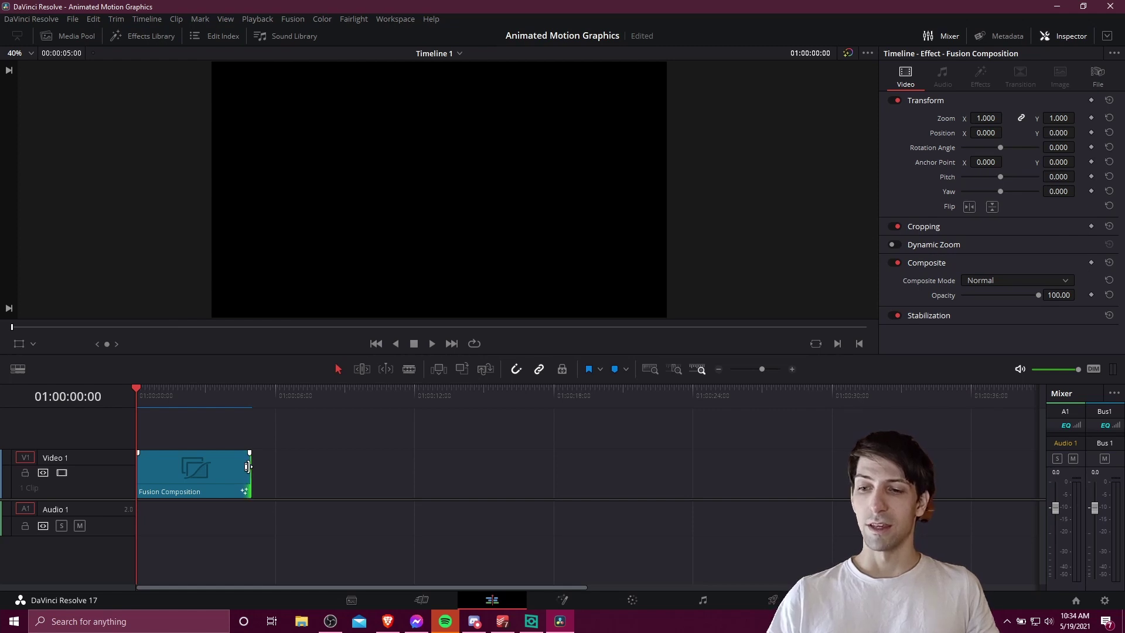
{"action": "left_click_drag", "start_coordinate": [248, 467], "coordinate": [363, 471]}
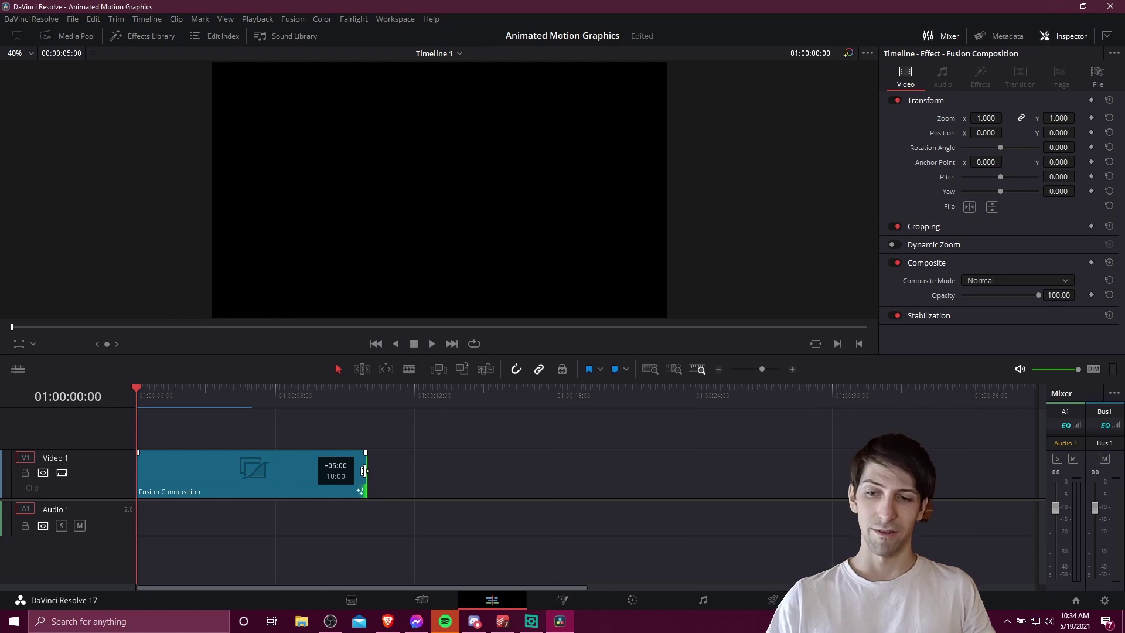
{"action": "left_click_drag", "start_coordinate": [363, 471], "coordinate": [364, 470]}
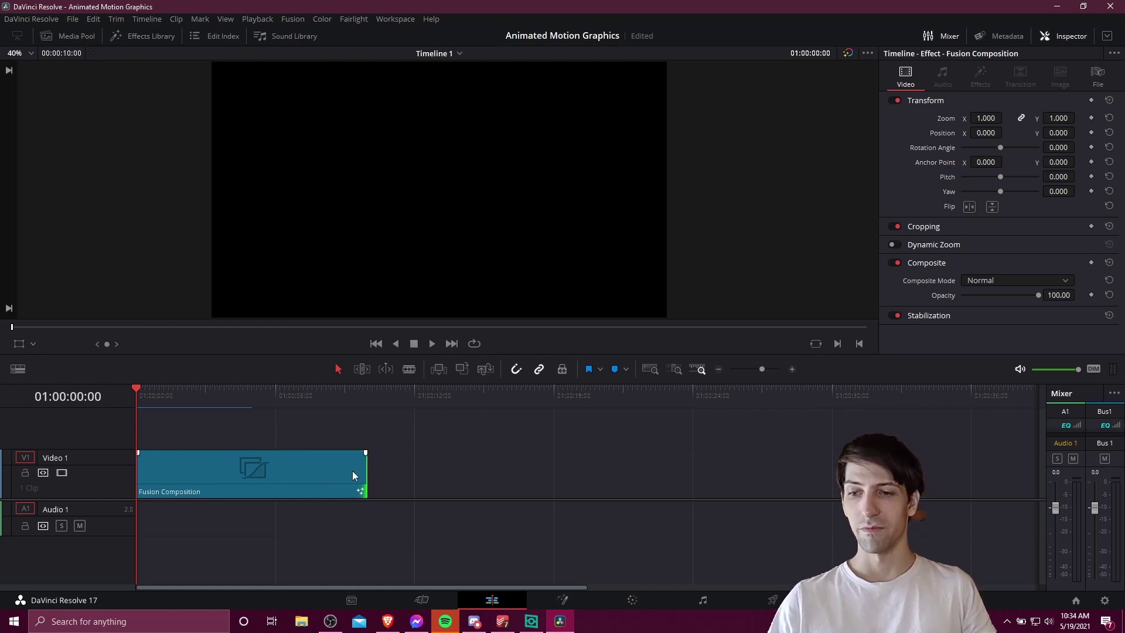
- On the Fusion page, add an sRender node and place it left of MediaOut1
{"action": "left_click", "coordinate": [563, 601]}
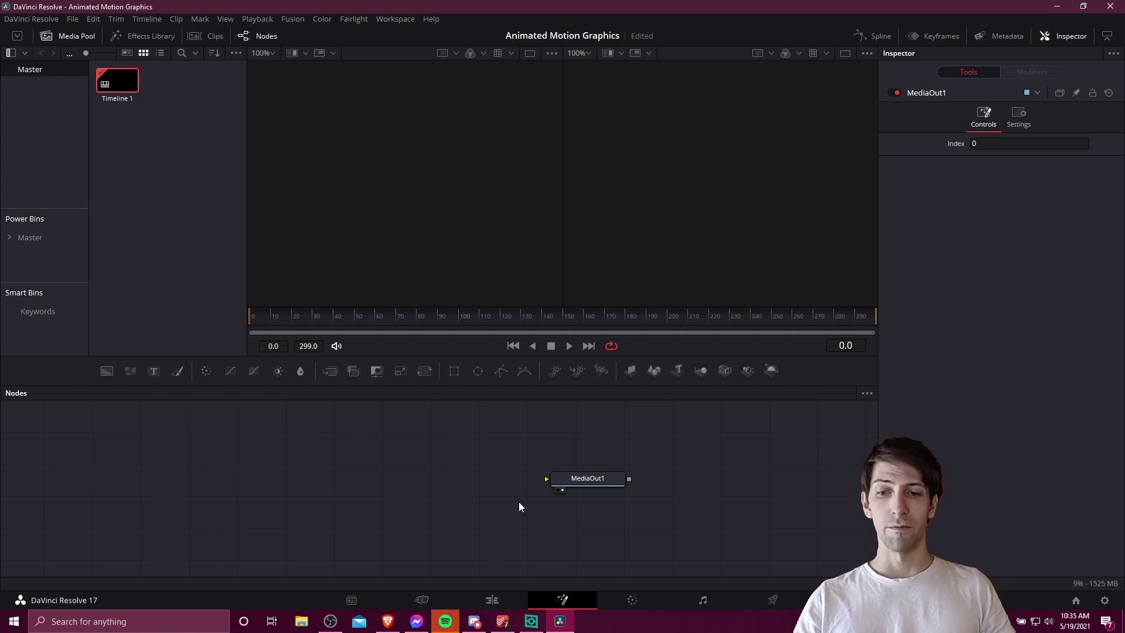
{"action": "left_click_drag", "start_coordinate": [561, 479], "coordinate": [593, 479]}
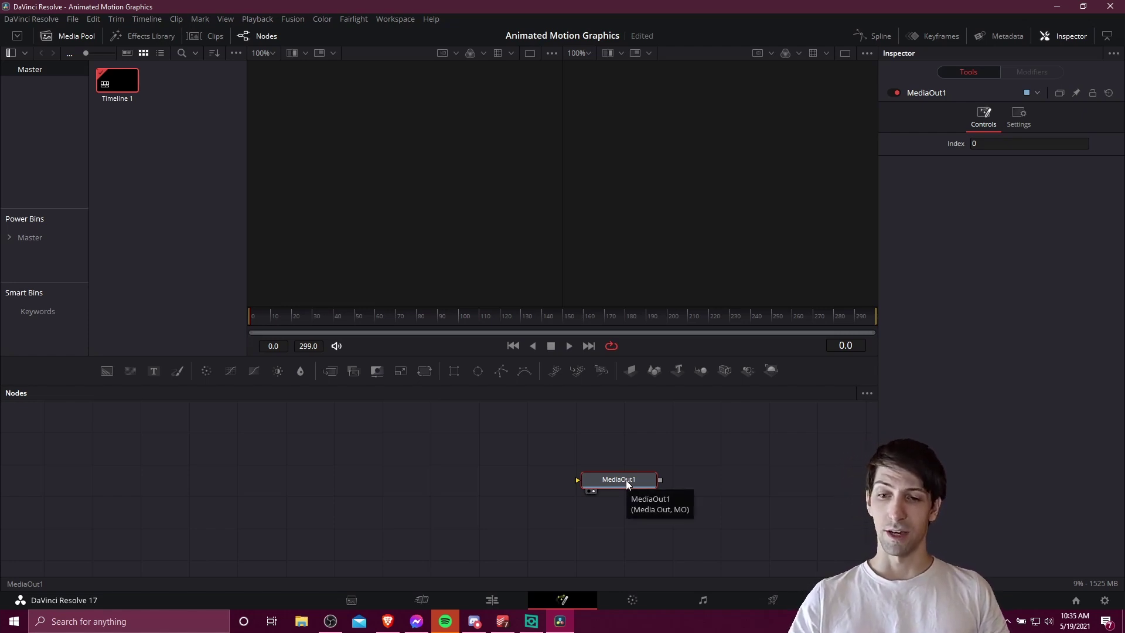
{"action": "right_click", "coordinate": [321, 443]}
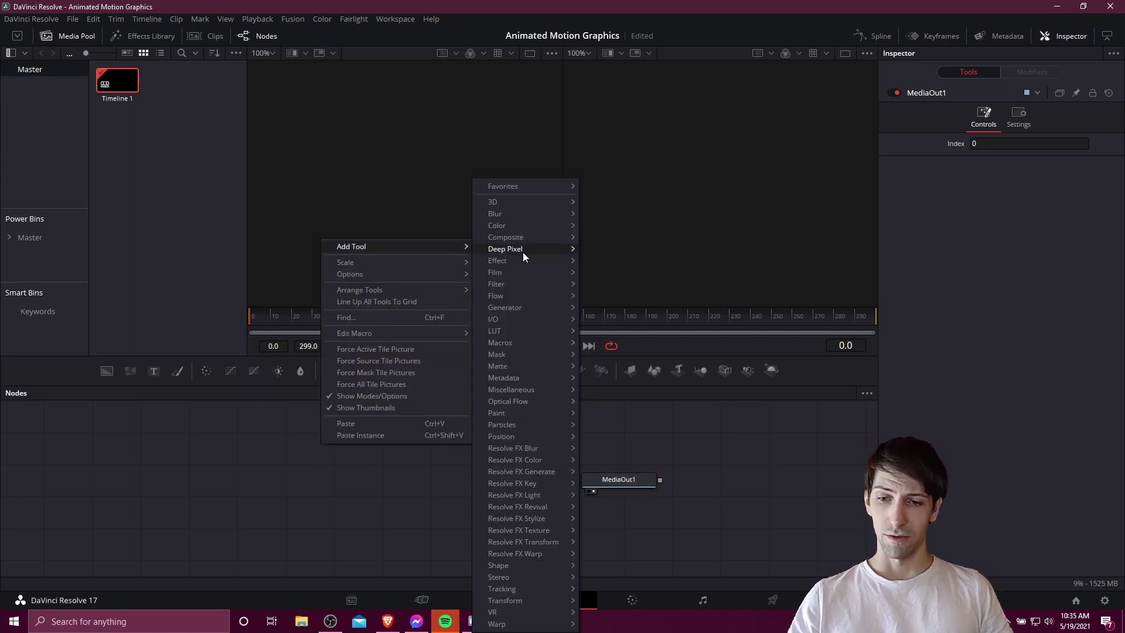
{"action": "mouse_move", "coordinate": [395, 246]}
{"action": "mouse_move", "coordinate": [498, 566]}
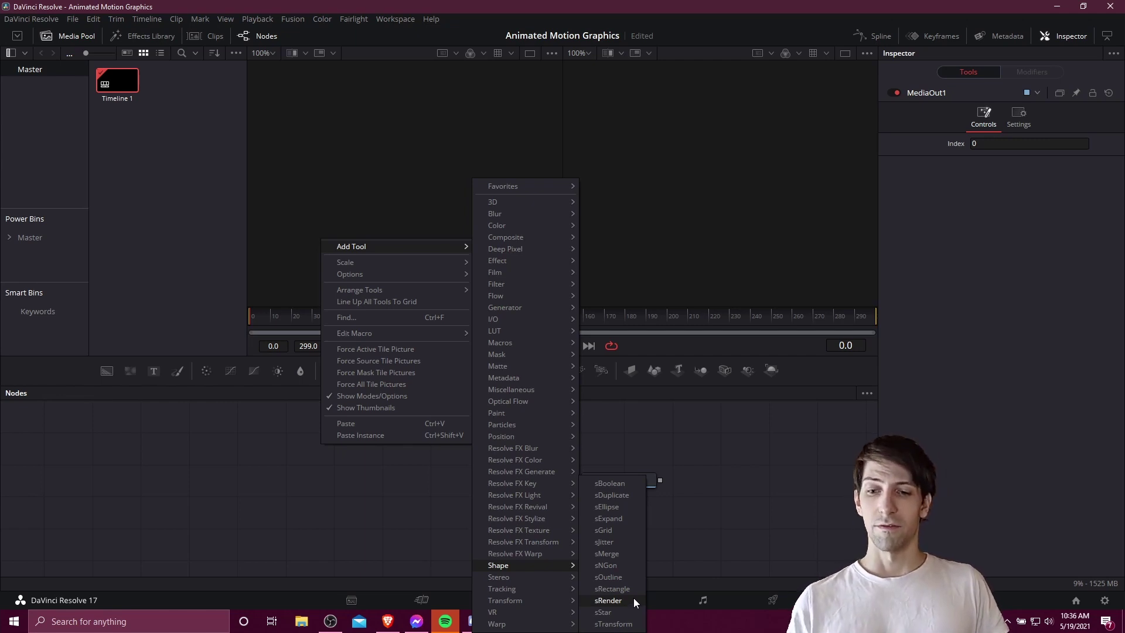
{"action": "left_click", "coordinate": [633, 601]}
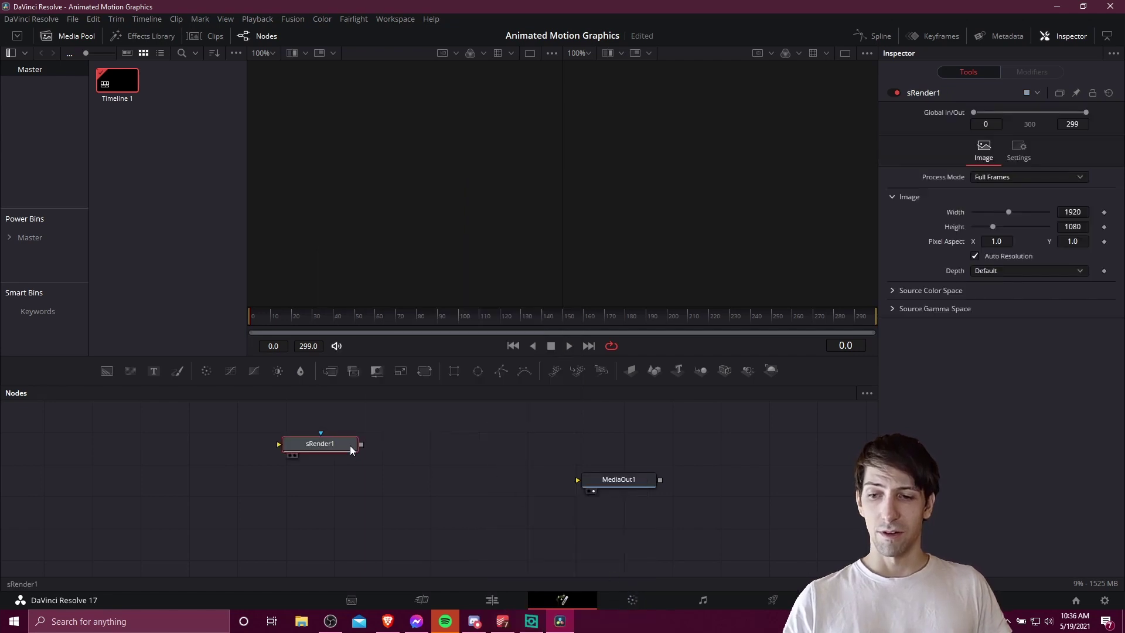
{"action": "left_click_drag", "start_coordinate": [350, 446], "coordinate": [489, 485]}
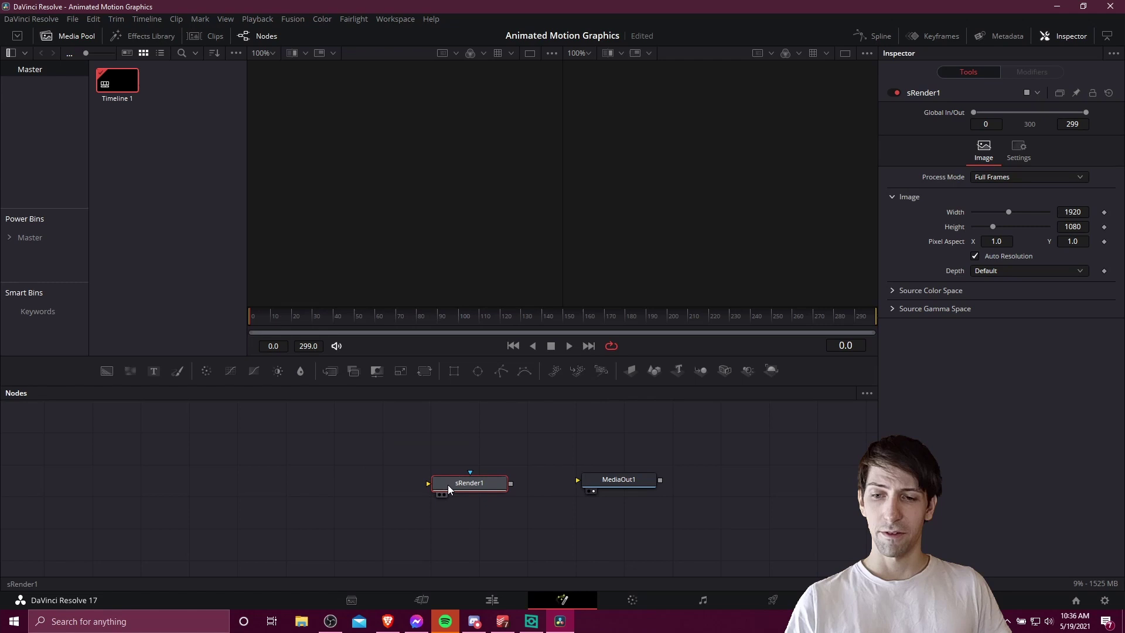
- Add an sNGon1 node through Add Tool > Shape in the node editor
{"action": "right_click", "coordinate": [279, 453]}
{"action": "mouse_move", "coordinate": [351, 256]}
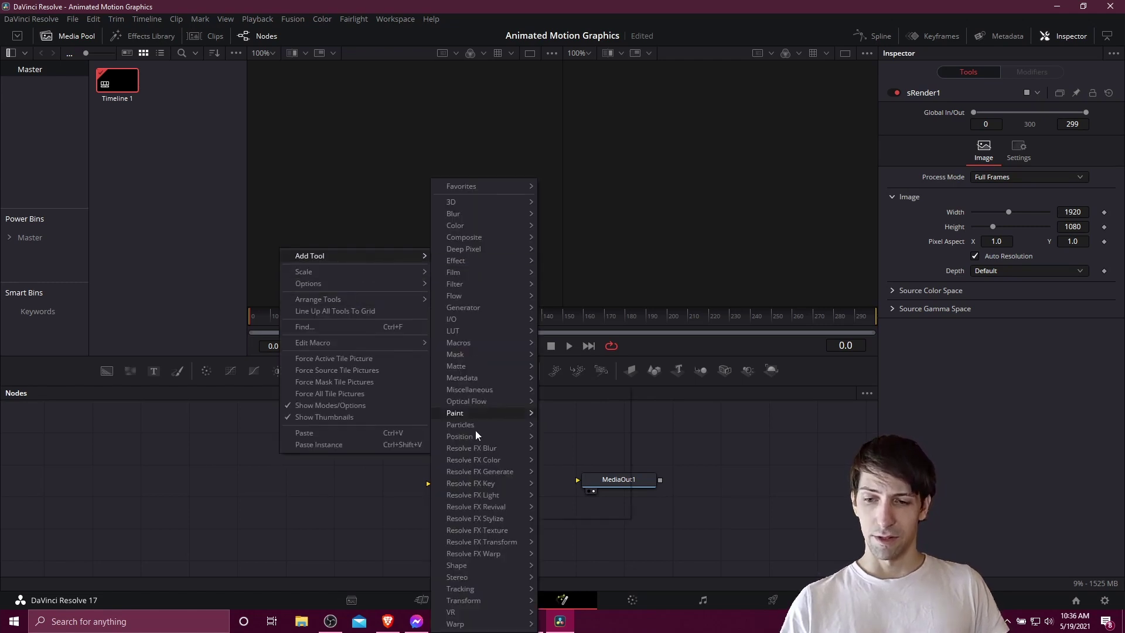
{"action": "mouse_move", "coordinate": [458, 565]}
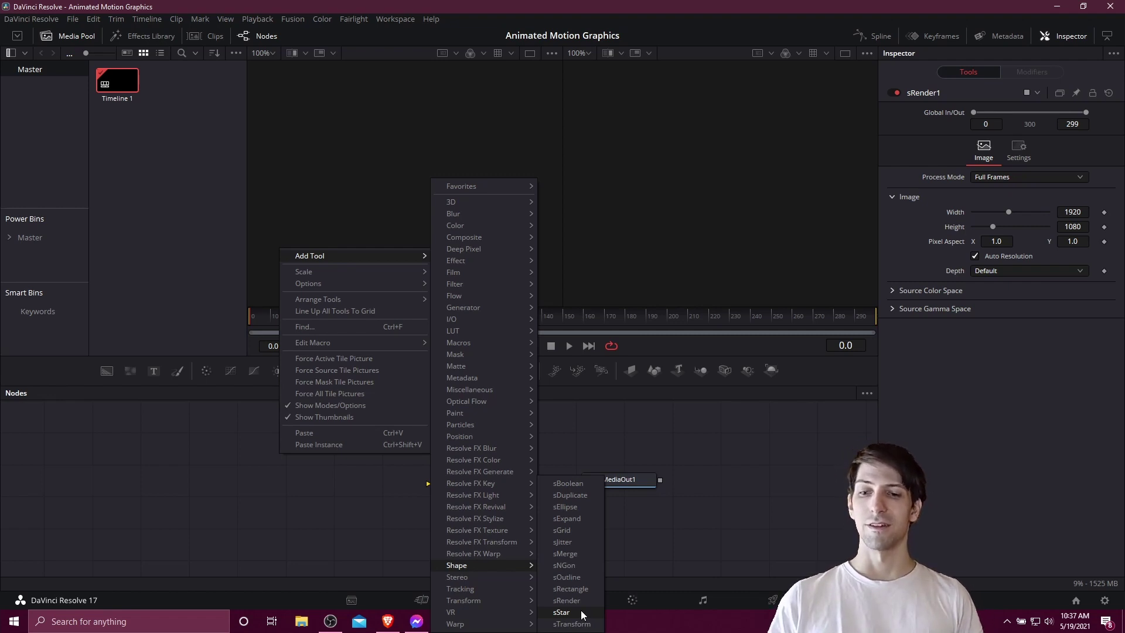
{"action": "left_click", "coordinate": [594, 566]}
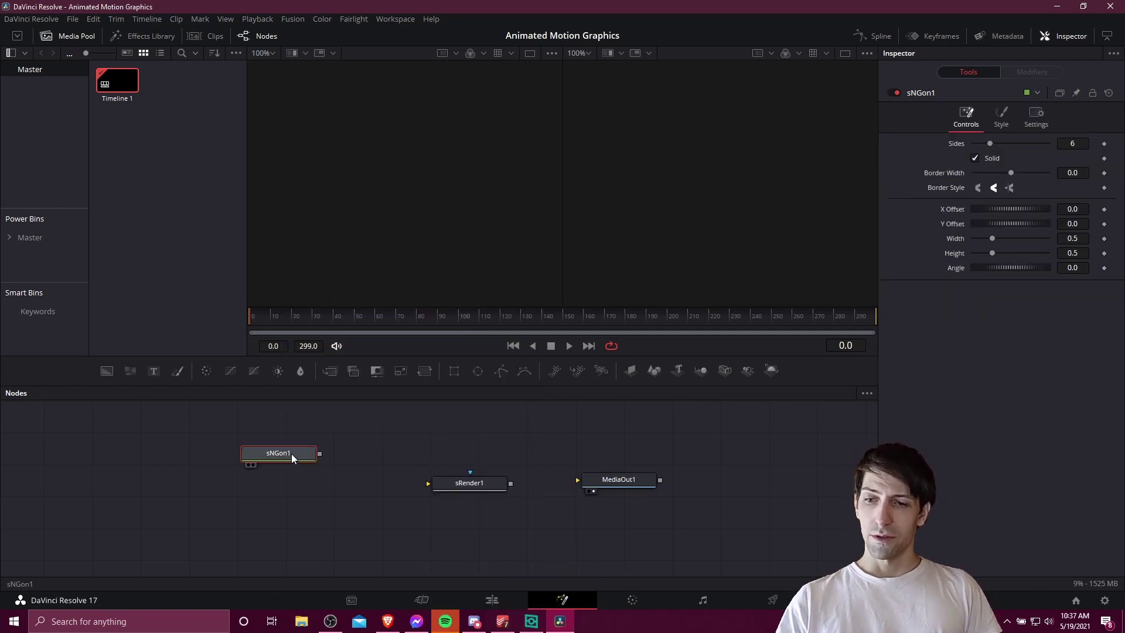
- Wire sNGon1 into sRender1, show sRender1 in the viewer, and select sNGon1
{"action": "mouse_move", "coordinate": [291, 459]}
{"action": "left_mouse_down"}
{"action": "mouse_move", "coordinate": [297, 484]}
{"action": "mouse_move", "coordinate": [427, 484]}
{"action": "left_mouse_up"}
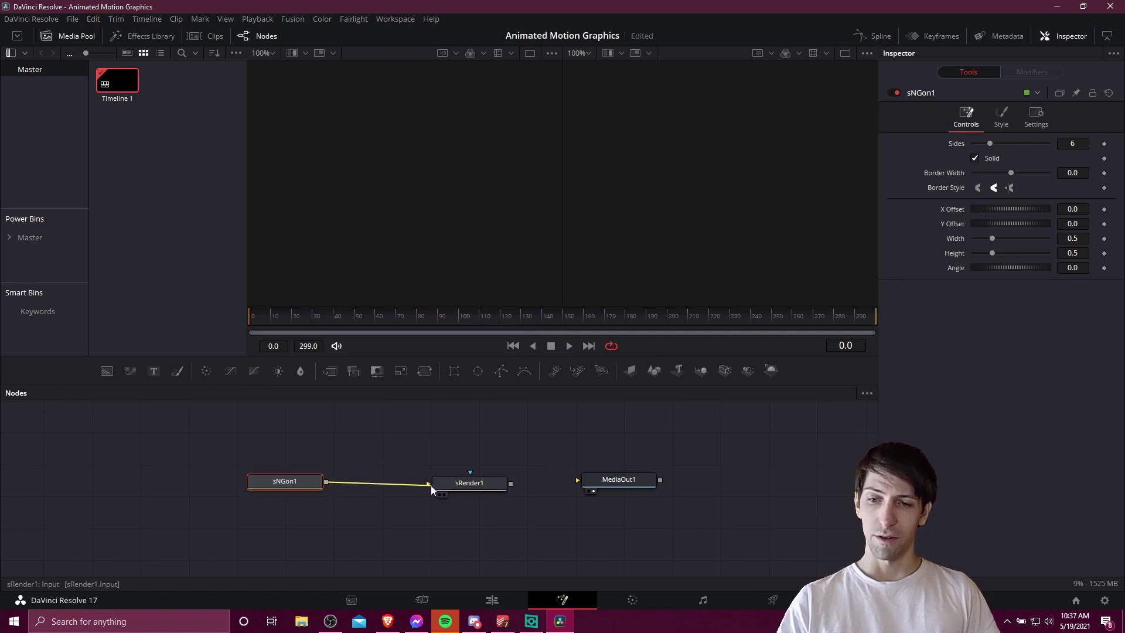
{"action": "left_click", "coordinate": [444, 485]}
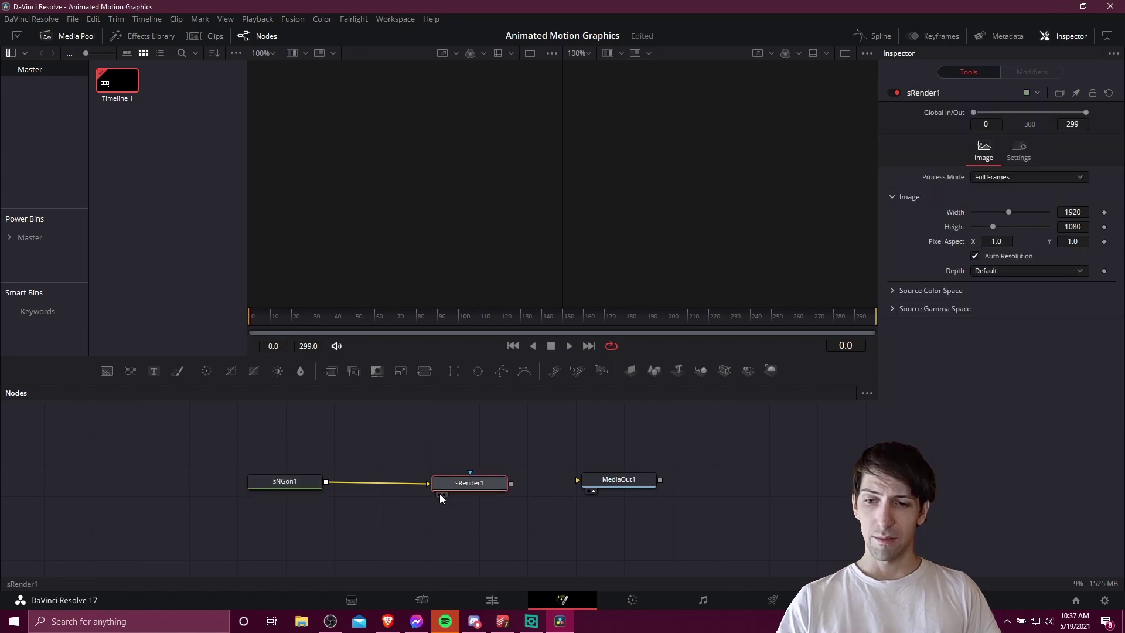
{"action": "left_click", "coordinate": [440, 494]}
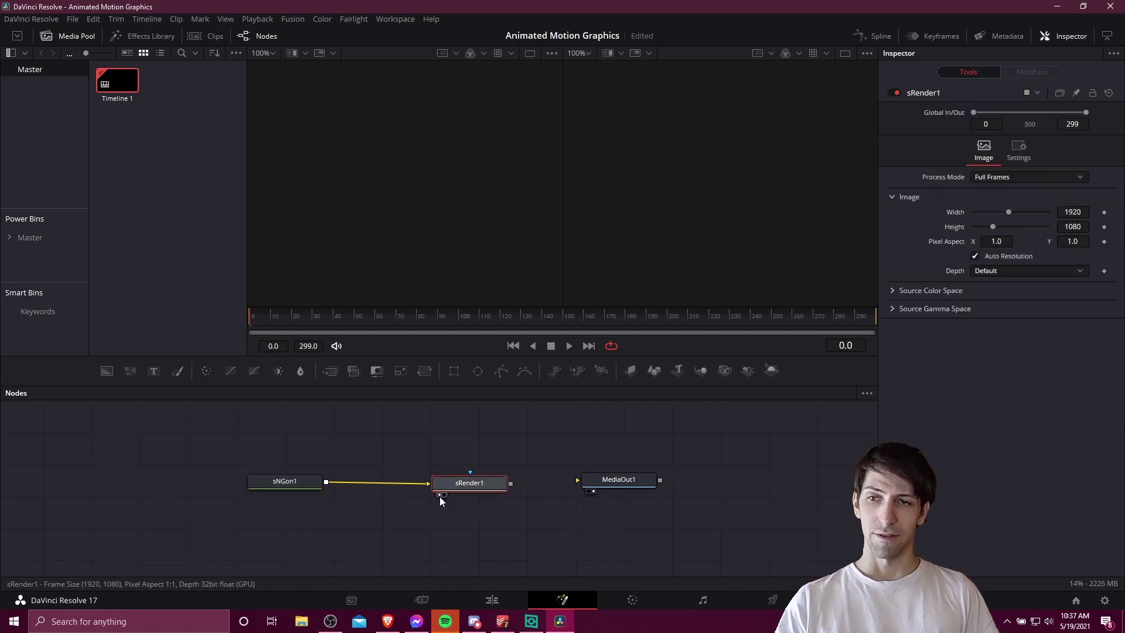
{"action": "scroll", "coordinate": [414, 214], "scroll_direction": "down", "scroll_amount": 2}
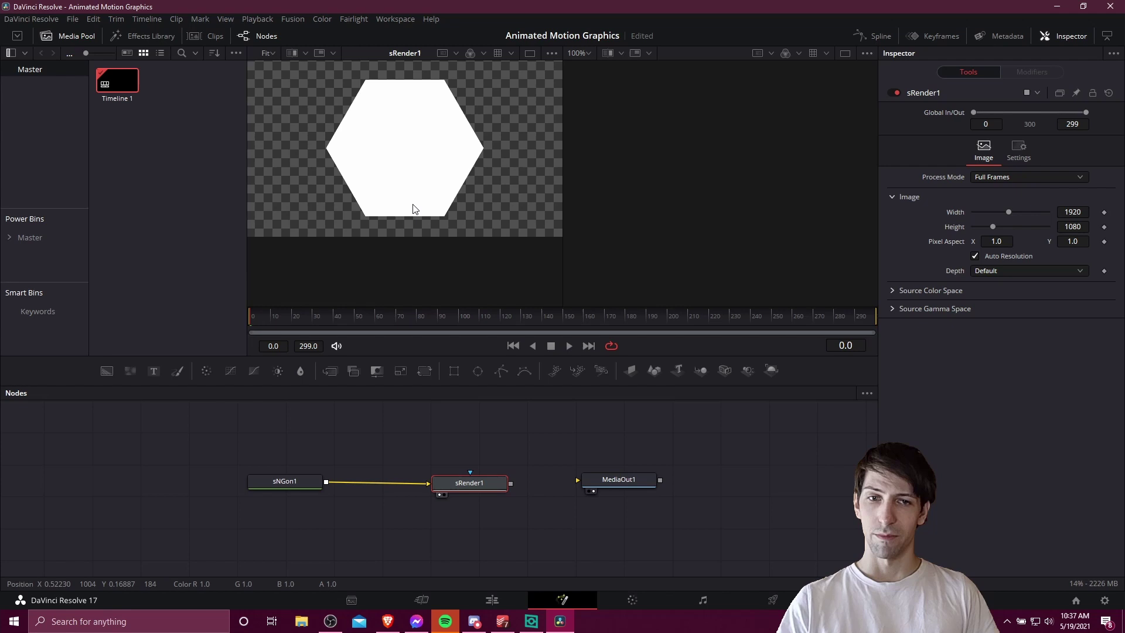
{"action": "left_click_drag", "start_coordinate": [415, 214], "coordinate": [463, 232]}
{"action": "scroll", "coordinate": [430, 237], "scroll_direction": "down", "scroll_amount": 1}
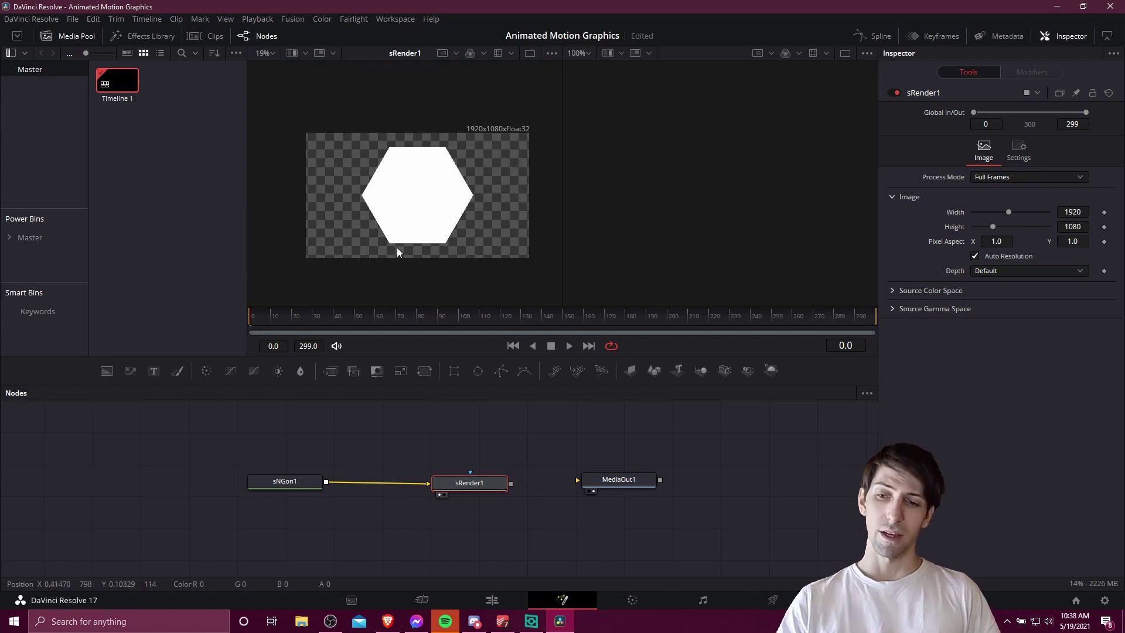
{"action": "left_click_drag", "start_coordinate": [255, 512], "coordinate": [314, 459]}
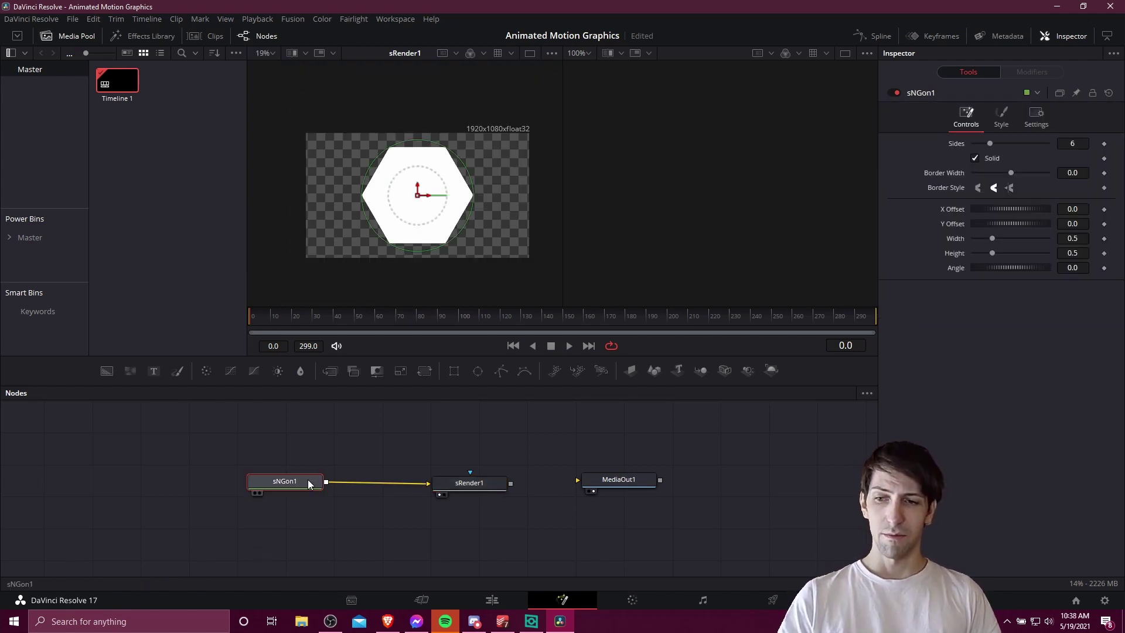
- Set sNGon1 to 3 sides with a 47° angle
{"action": "left_click", "coordinate": [1072, 144]}
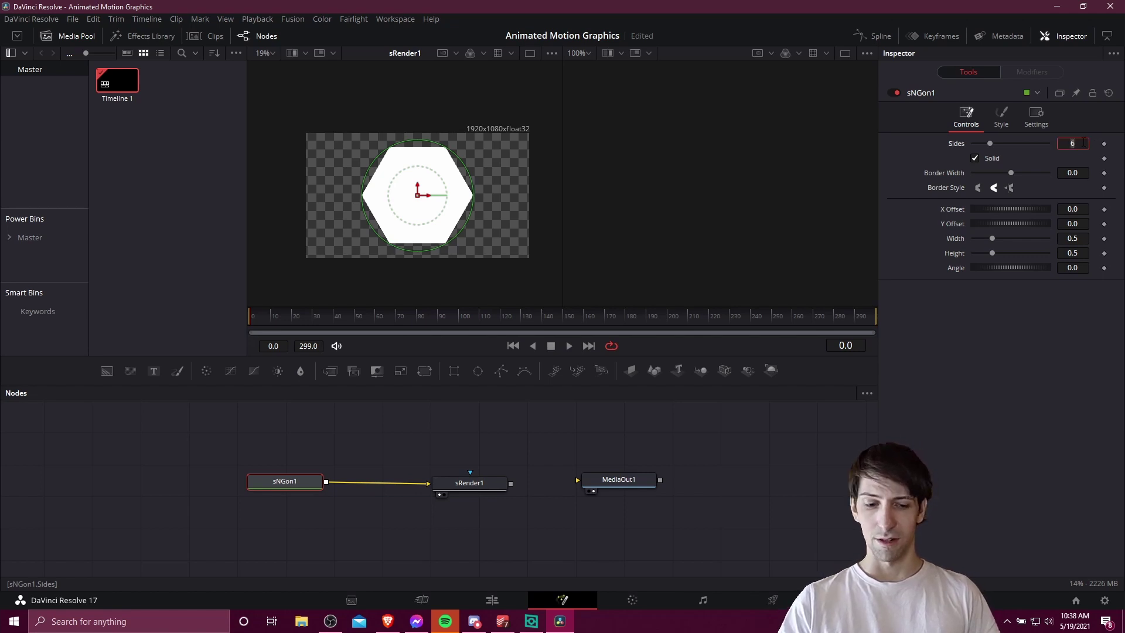
{"action": "type", "text": "3"}
{"action": "key", "text": "Tab"}
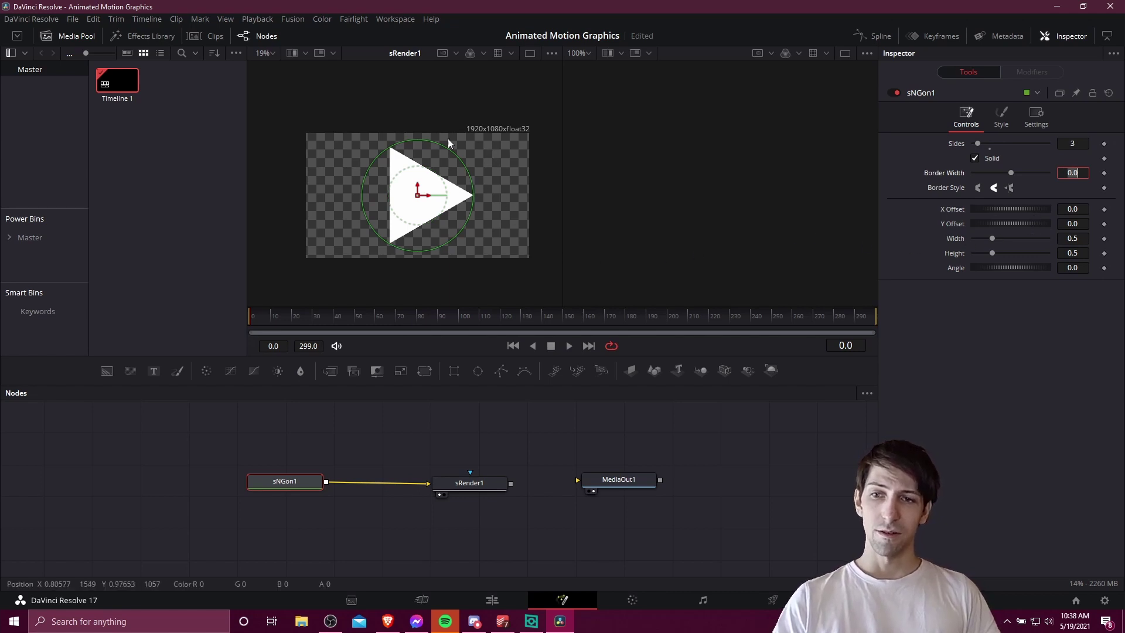
{"action": "left_click_drag", "start_coordinate": [1003, 268], "coordinate": [1016, 267]}
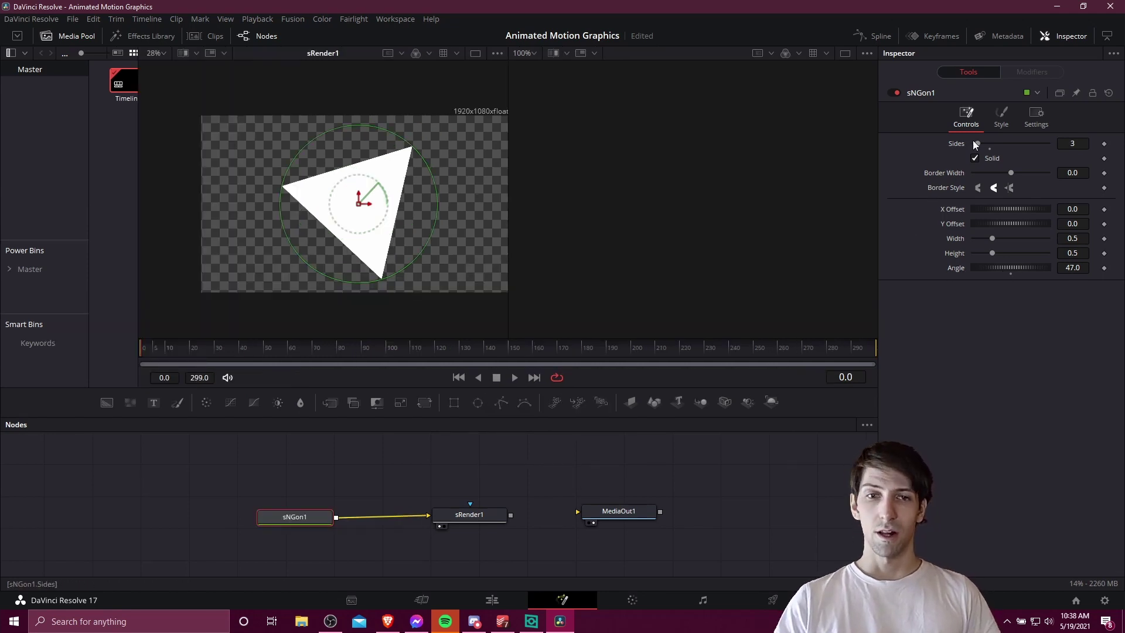
- Fill the sNGon1 triangle with yellow #fff455 using the Style tab colour swatch
{"action": "left_click", "coordinate": [1008, 113]}
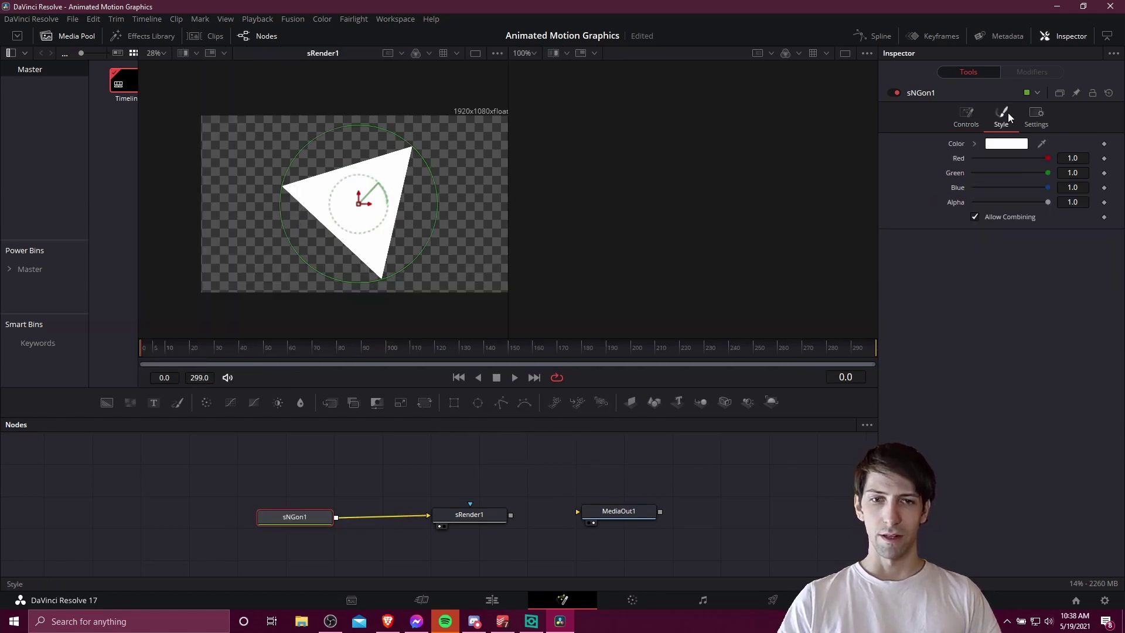
{"action": "left_click", "coordinate": [1019, 148]}
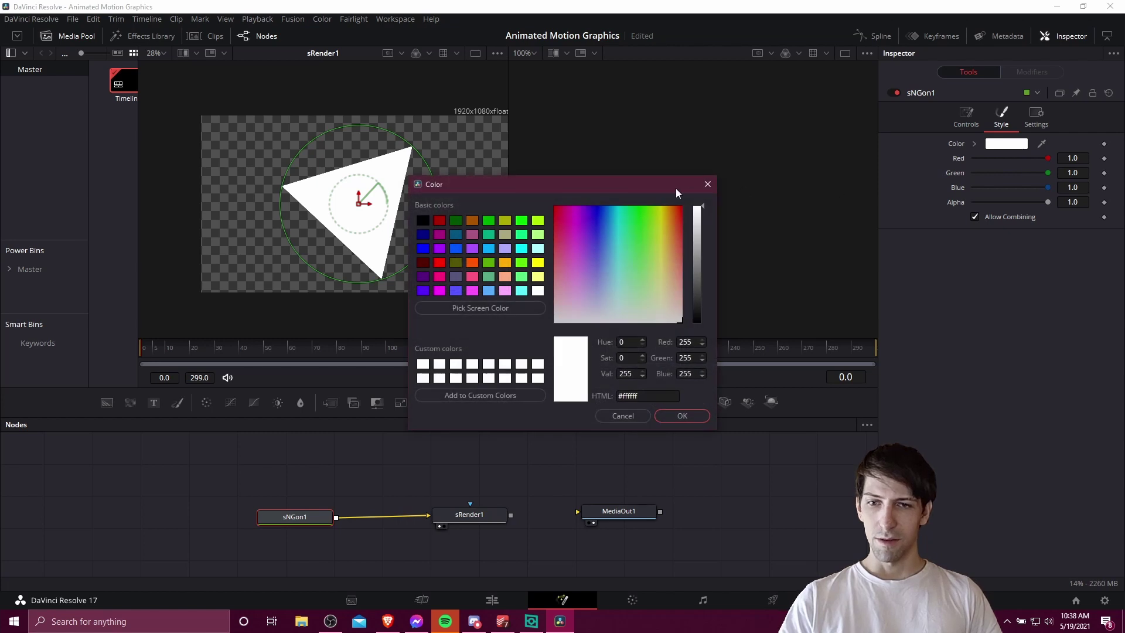
{"action": "mouse_move", "coordinate": [677, 189]}
{"action": "left_mouse_down"}
{"action": "mouse_move", "coordinate": [843, 170]}
{"action": "mouse_move", "coordinate": [677, 188]}
{"action": "left_mouse_up"}
{"action": "left_click", "coordinate": [662, 245]}
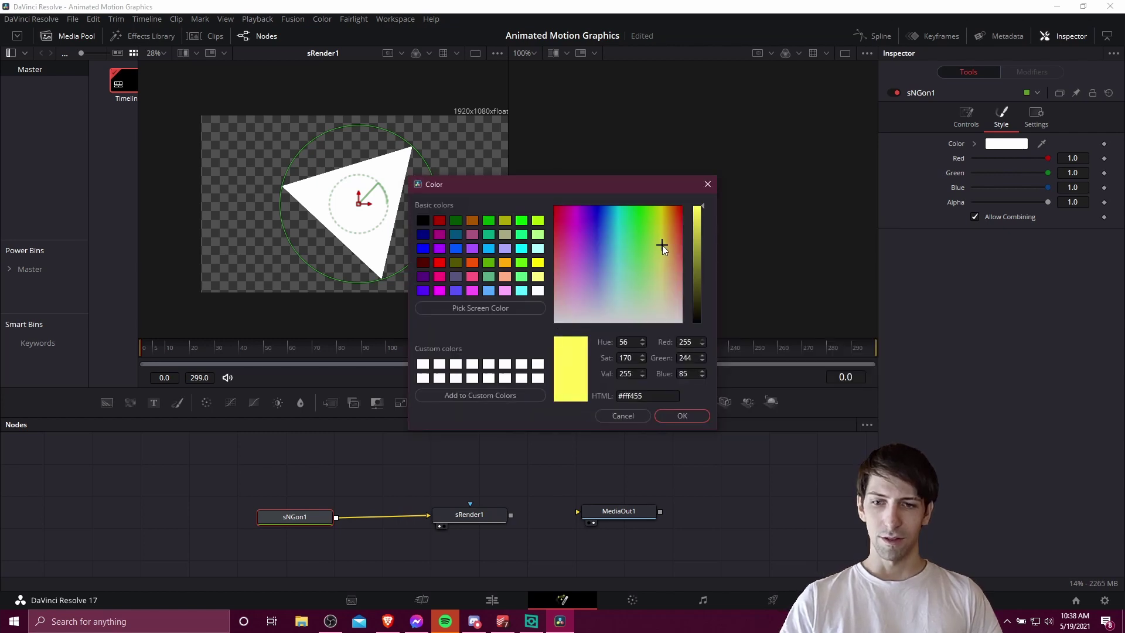
{"action": "left_click", "coordinate": [674, 415]}
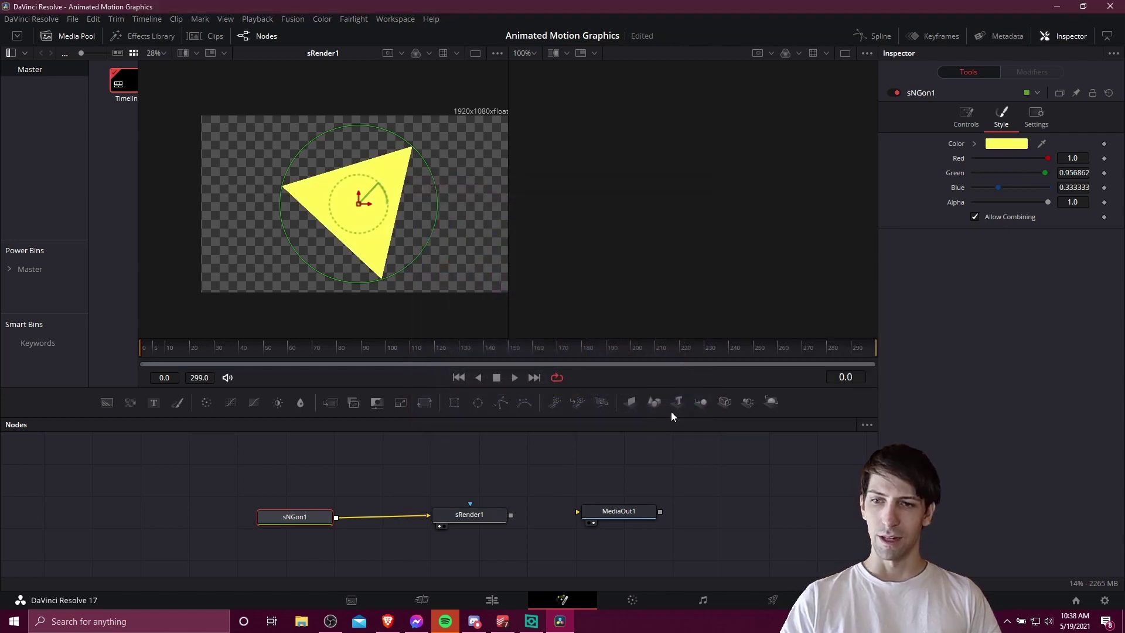
{"action": "left_click_drag", "start_coordinate": [539, 463], "coordinate": [286, 509]}
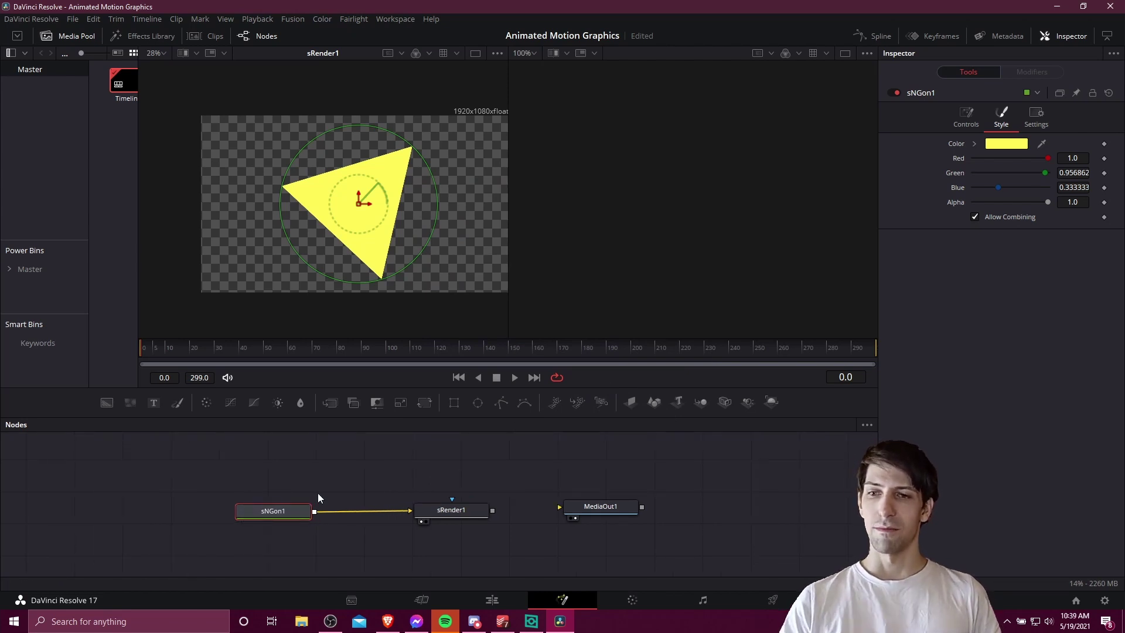
{"action": "mouse_move", "coordinate": [272, 511]}
{"action": "left_click_drag", "start_coordinate": [292, 513], "coordinate": [287, 511]}
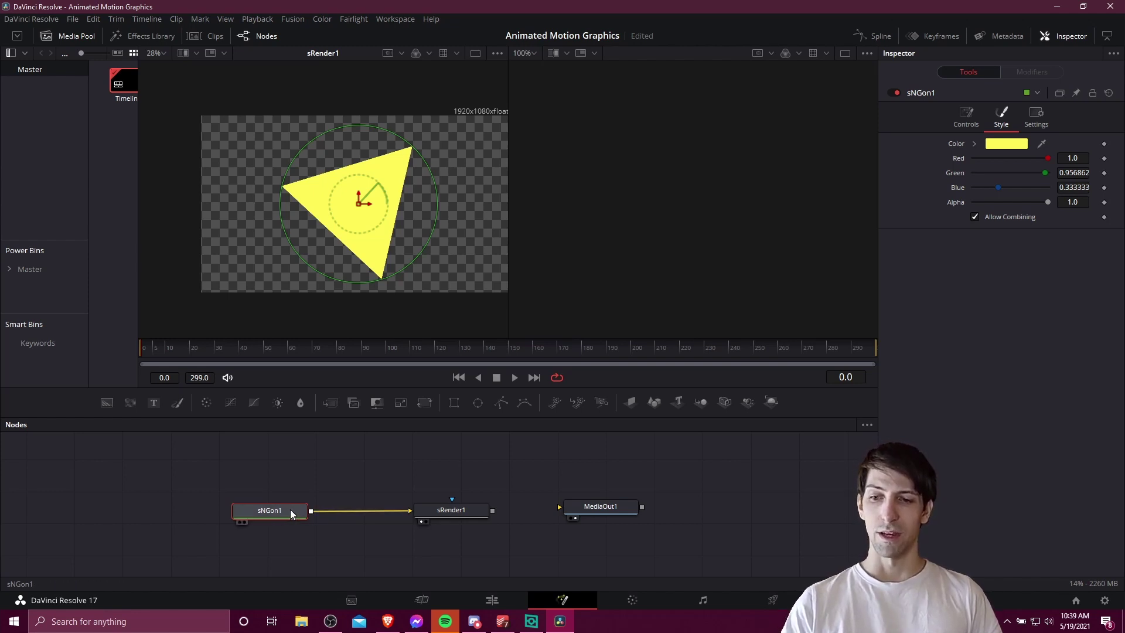
- Insert sGrid1 between sNGon1 and sRender1, line up the three nodes, and select sNGon1
{"action": "right_click", "coordinate": [329, 511]}
{"action": "mouse_move", "coordinate": [355, 328]}
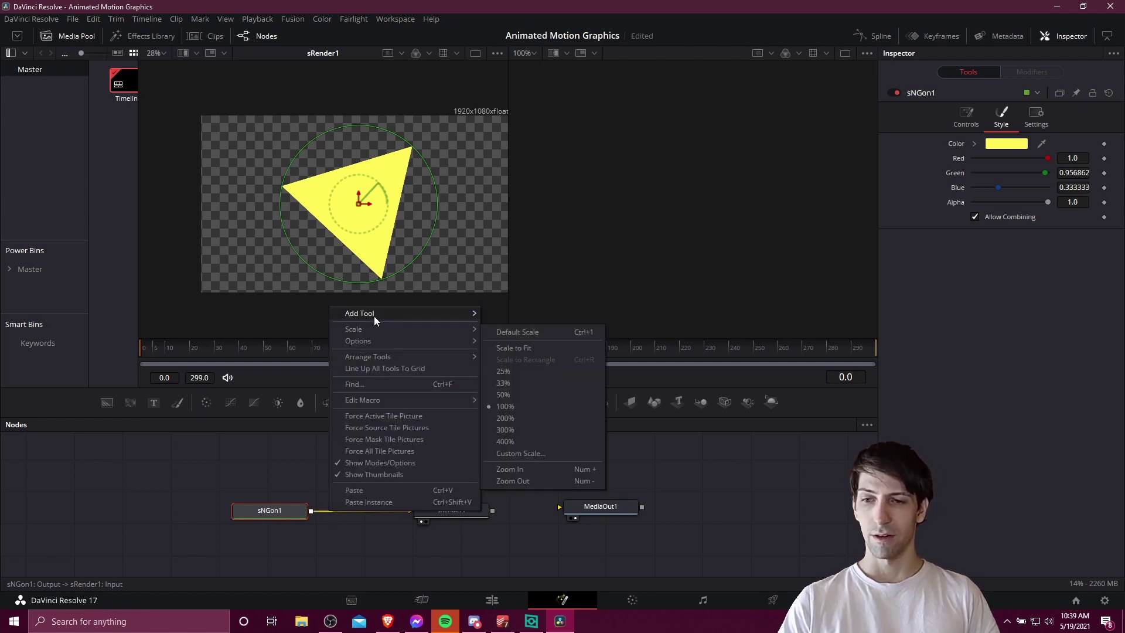
{"action": "left_click", "coordinate": [616, 475]}
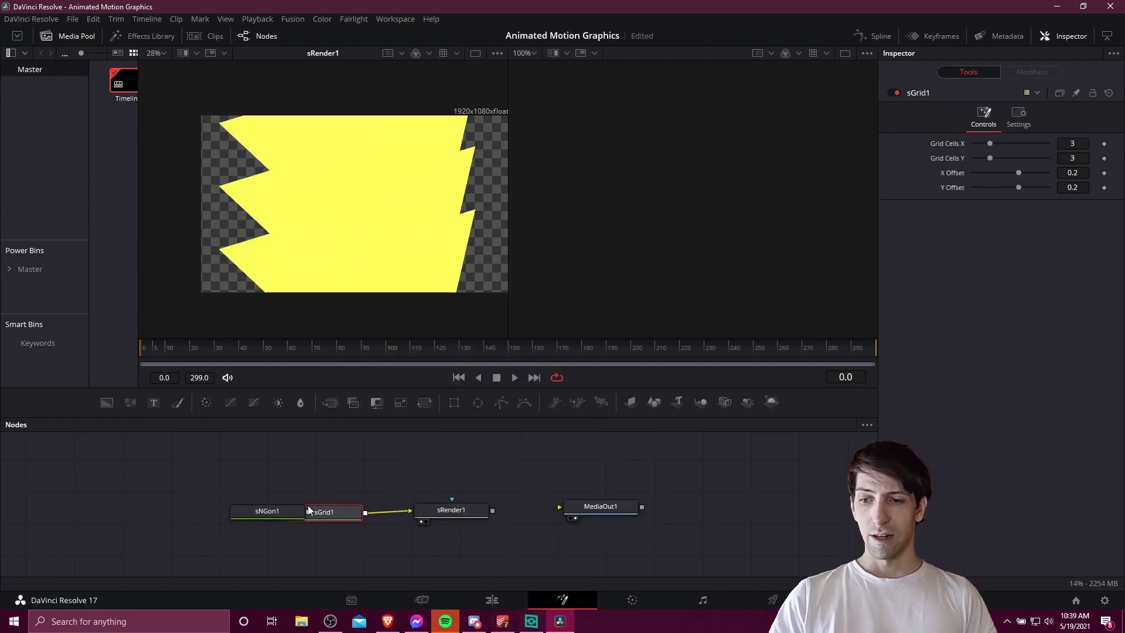
{"action": "left_click_drag", "start_coordinate": [267, 515], "coordinate": [219, 519]}
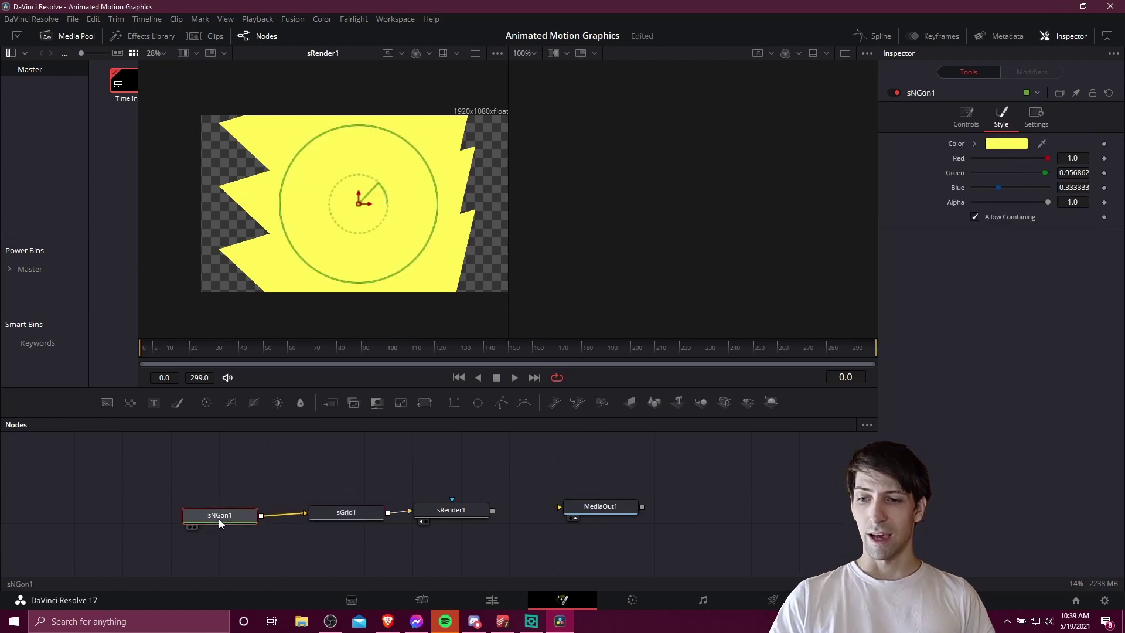
{"action": "left_click_drag", "start_coordinate": [325, 517], "coordinate": [298, 516]}
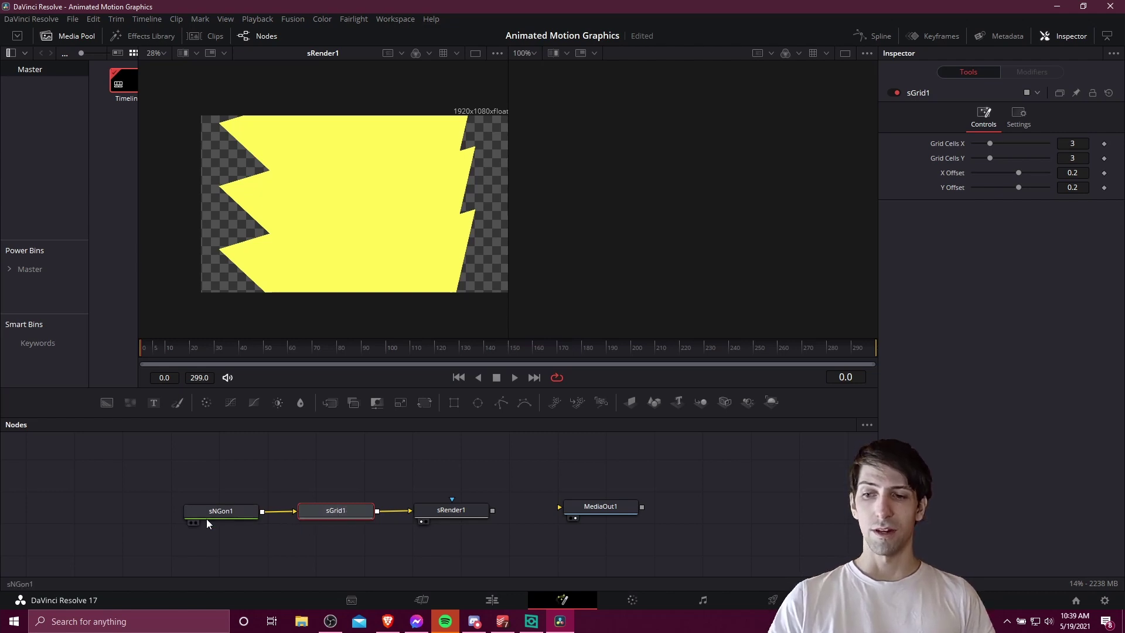
{"action": "left_click_drag", "start_coordinate": [452, 510], "coordinate": [462, 513]}
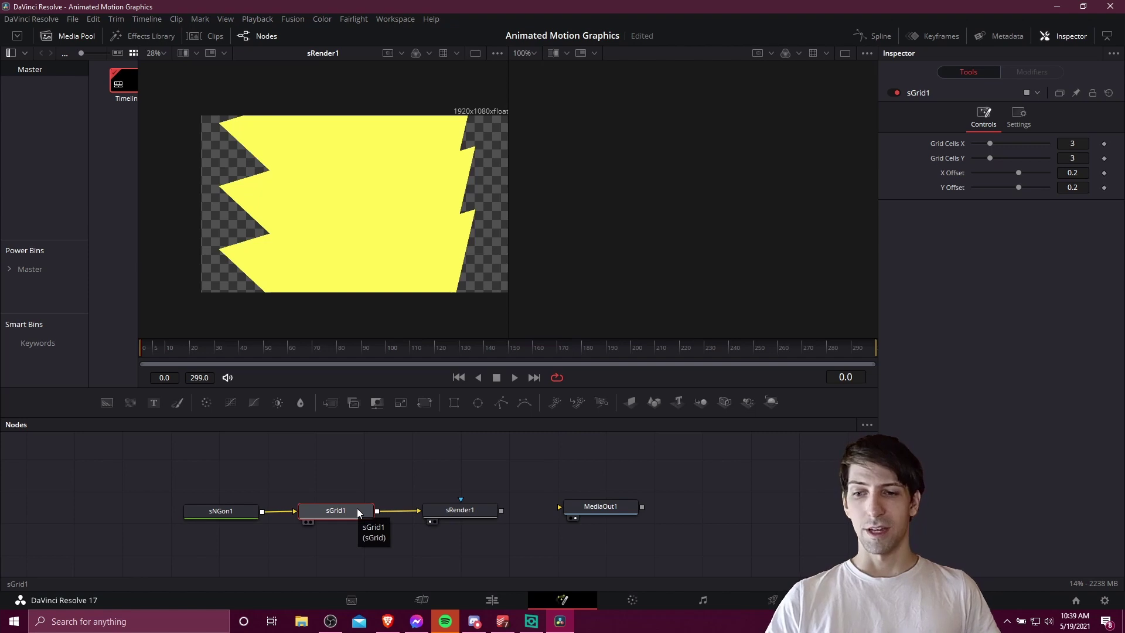
{"action": "left_click_drag", "start_coordinate": [234, 515], "coordinate": [230, 508]}
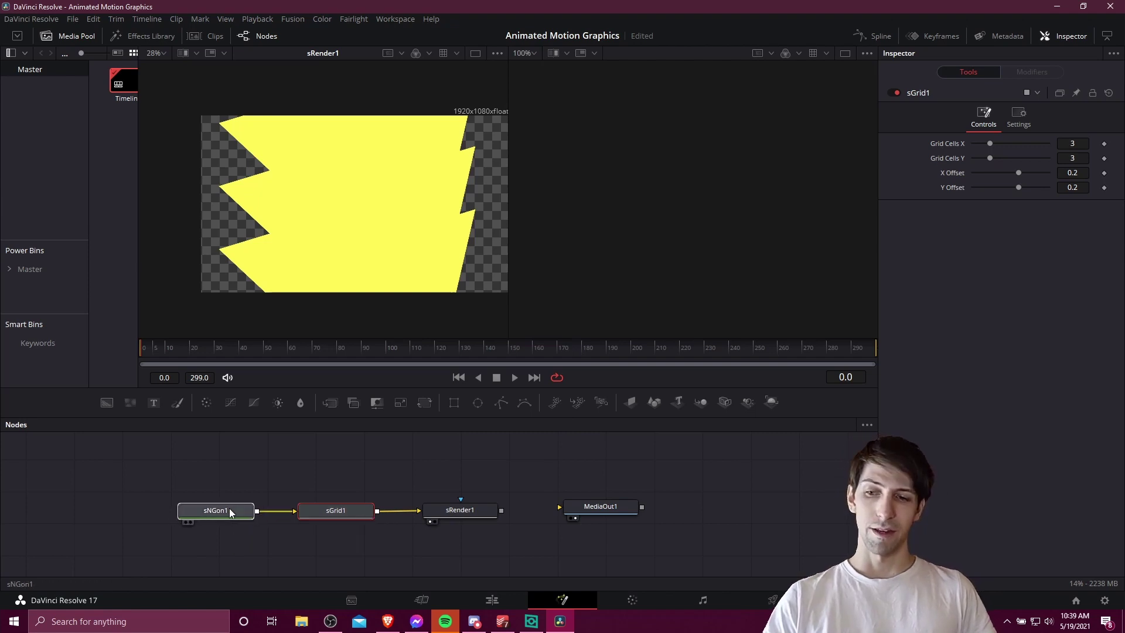
{"action": "left_click", "coordinate": [331, 512]}
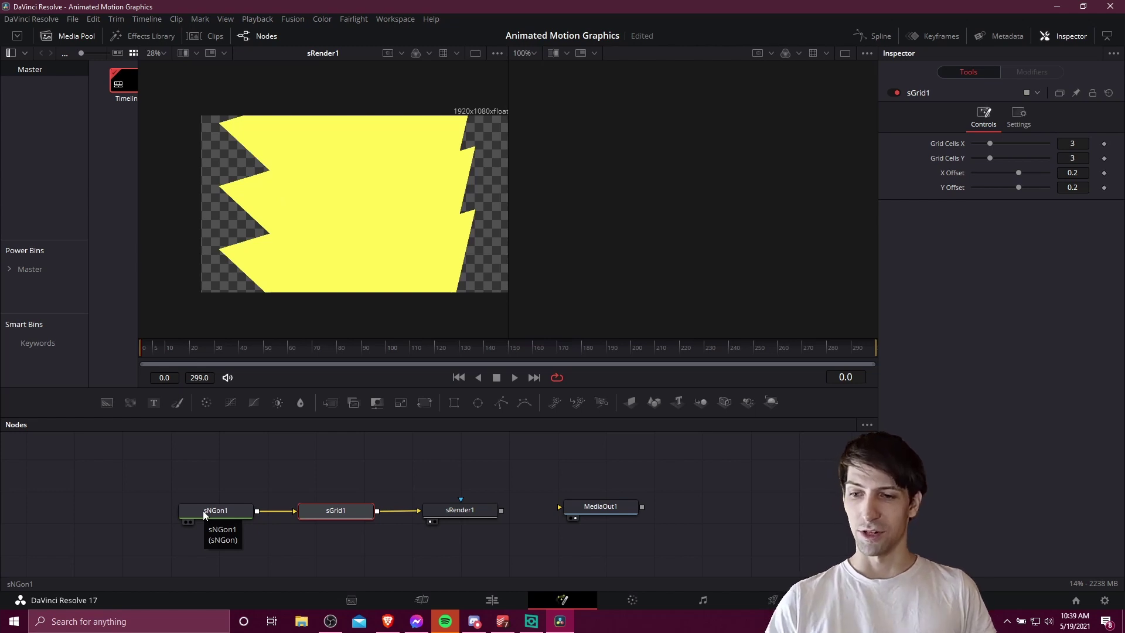
{"action": "left_click", "coordinate": [202, 511]}
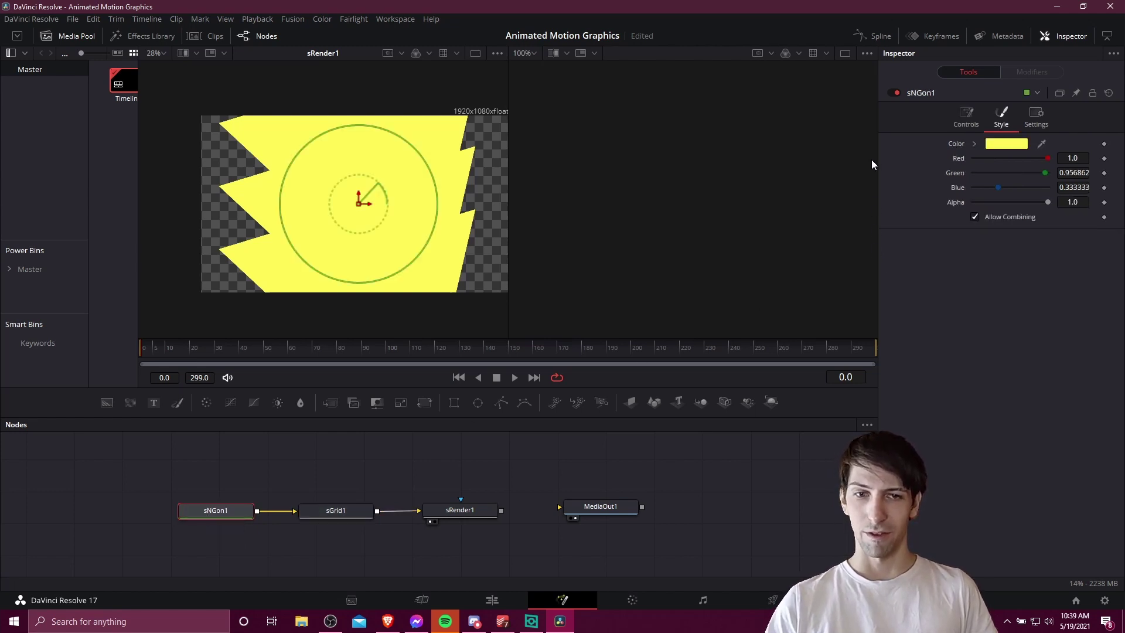
{"action": "scroll", "coordinate": [446, 254], "scroll_direction": "up", "scroll_amount": 1}
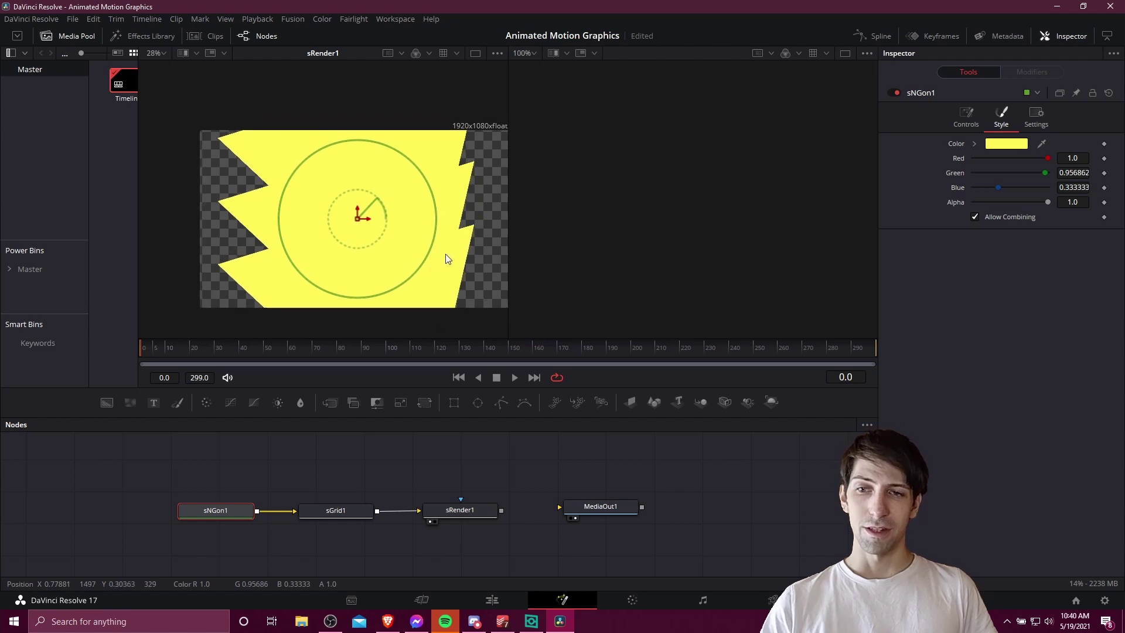
{"action": "scroll", "coordinate": [446, 255], "scroll_direction": "up", "scroll_amount": 2}
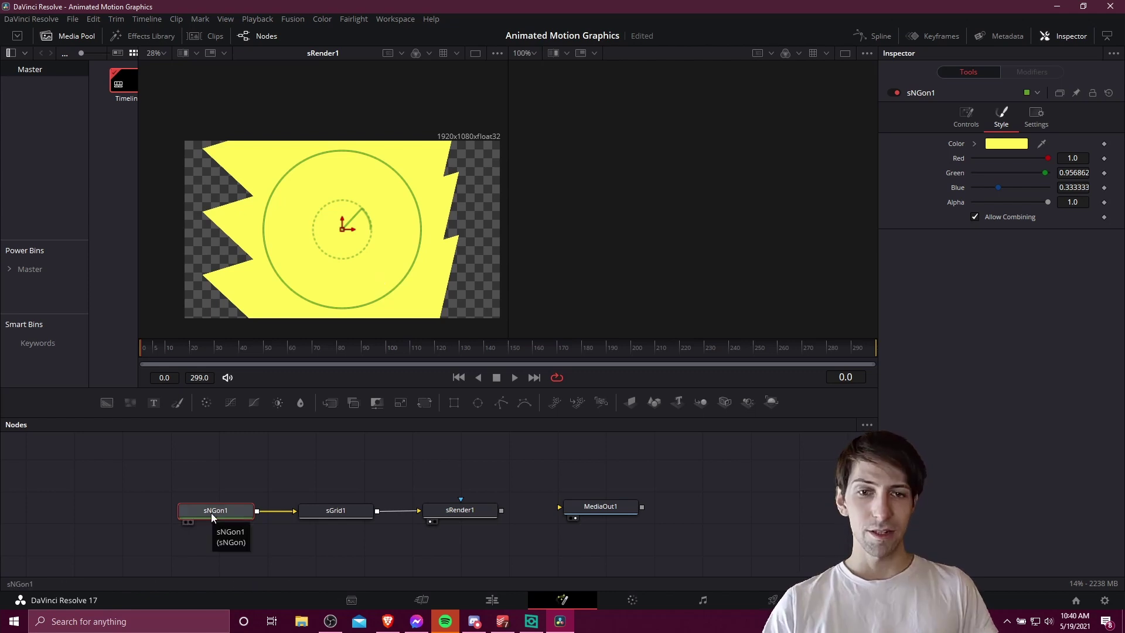
- Set sNGon1's Width and Height to 0.15
{"action": "left_click", "coordinate": [969, 121]}
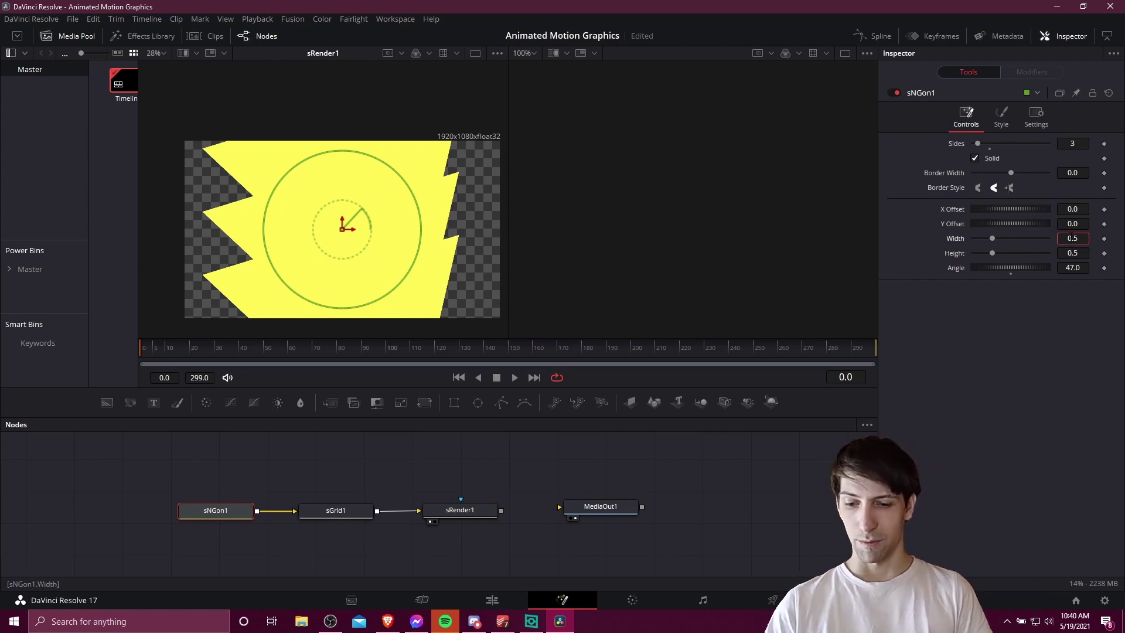
{"action": "type", "text": "0.2"}
{"action": "key", "text": "Tab"}
{"action": "type", "text": "0.2"}
{"action": "key", "text": "Tab"}
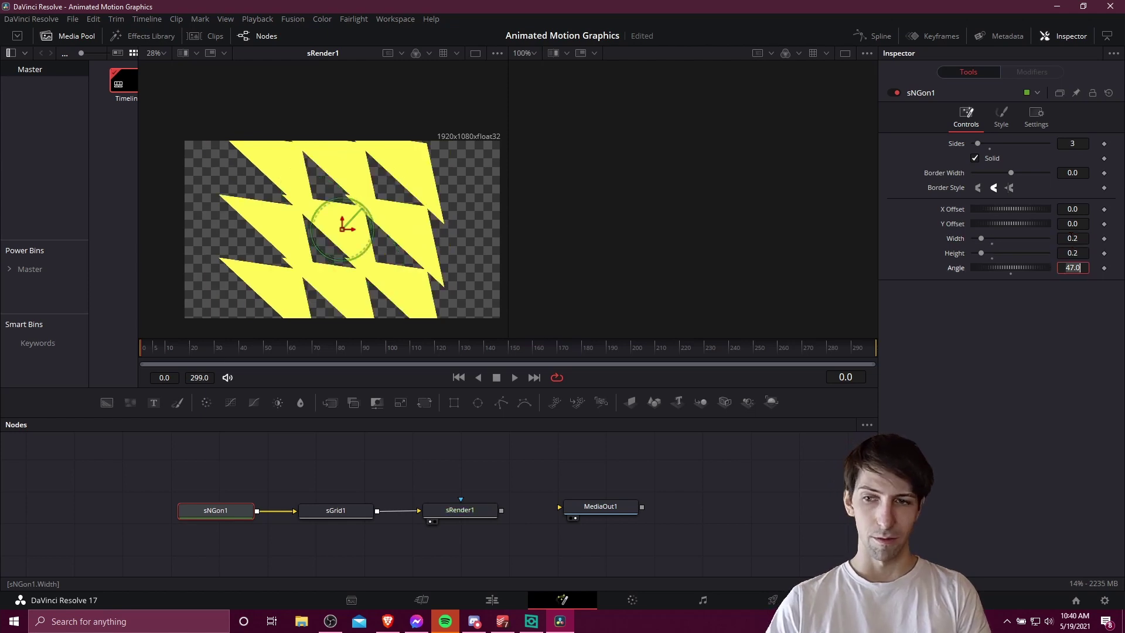
{"action": "key", "text": "Tab"}
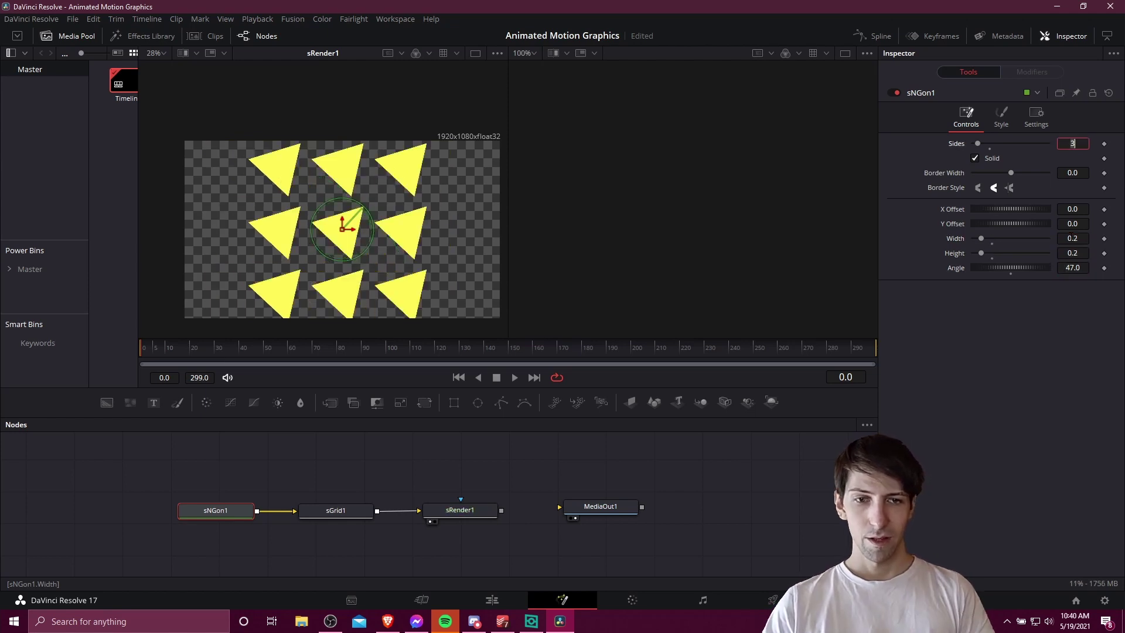
{"action": "key", "text": "Tab"}
{"action": "key", "text": "Tab"}
{"action": "key", "text": "Tab"}
{"action": "type", "text": "0.15"}
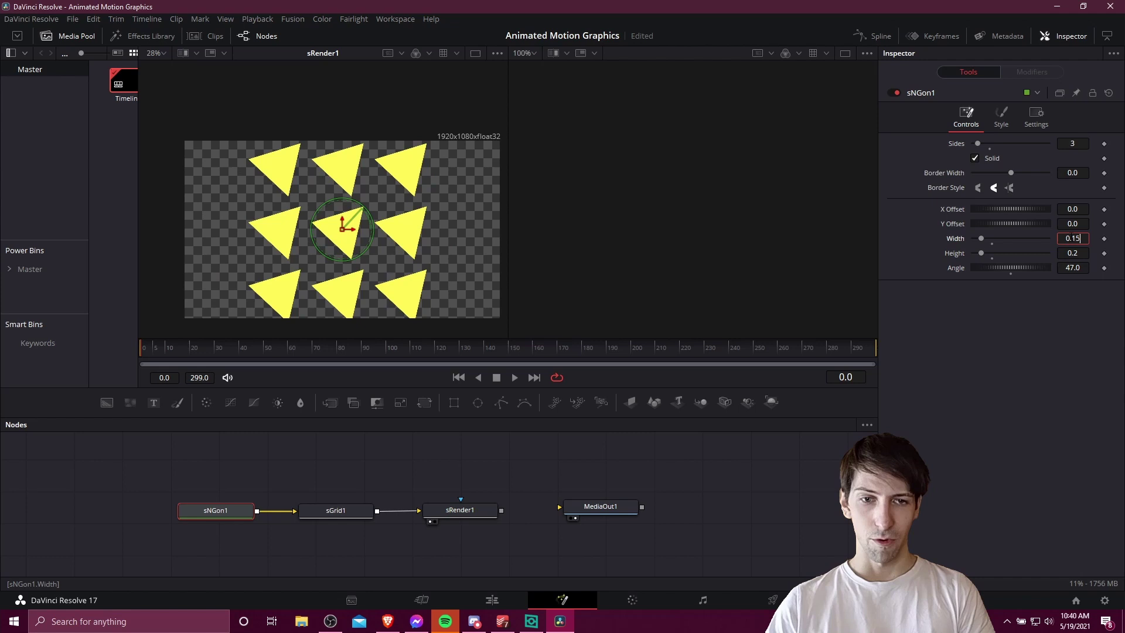
{"action": "key", "text": "Tab"}
{"action": "type", "text": "0.15"}
{"action": "key", "text": "Tab"}
{"action": "key", "text": "Tab"}
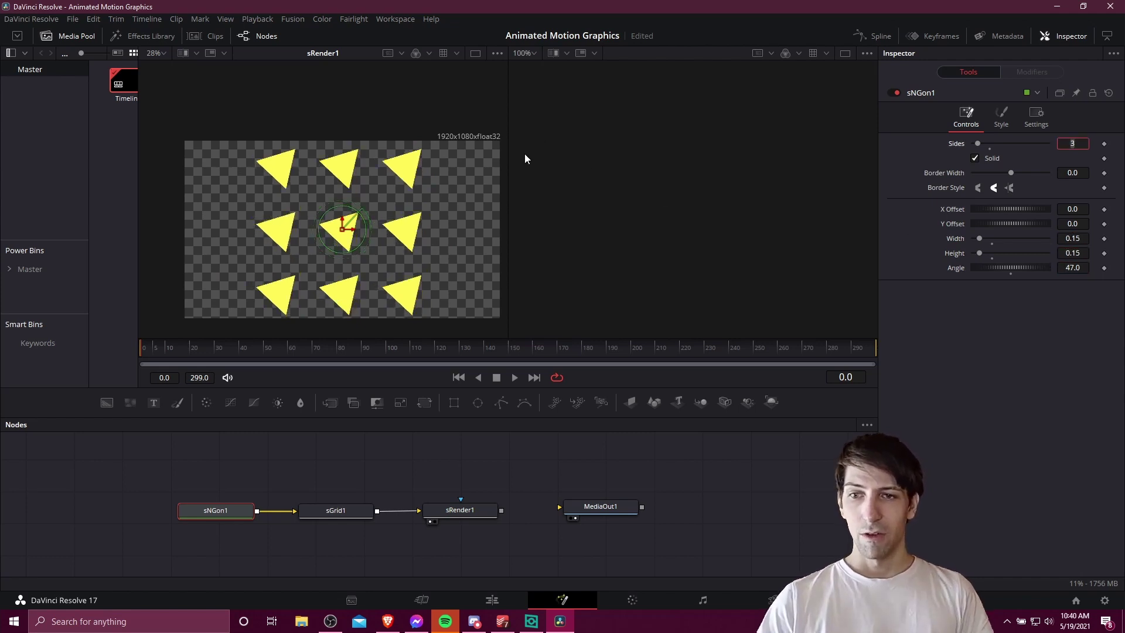
{"action": "scroll", "coordinate": [452, 225], "scroll_direction": "up", "scroll_amount": 2}
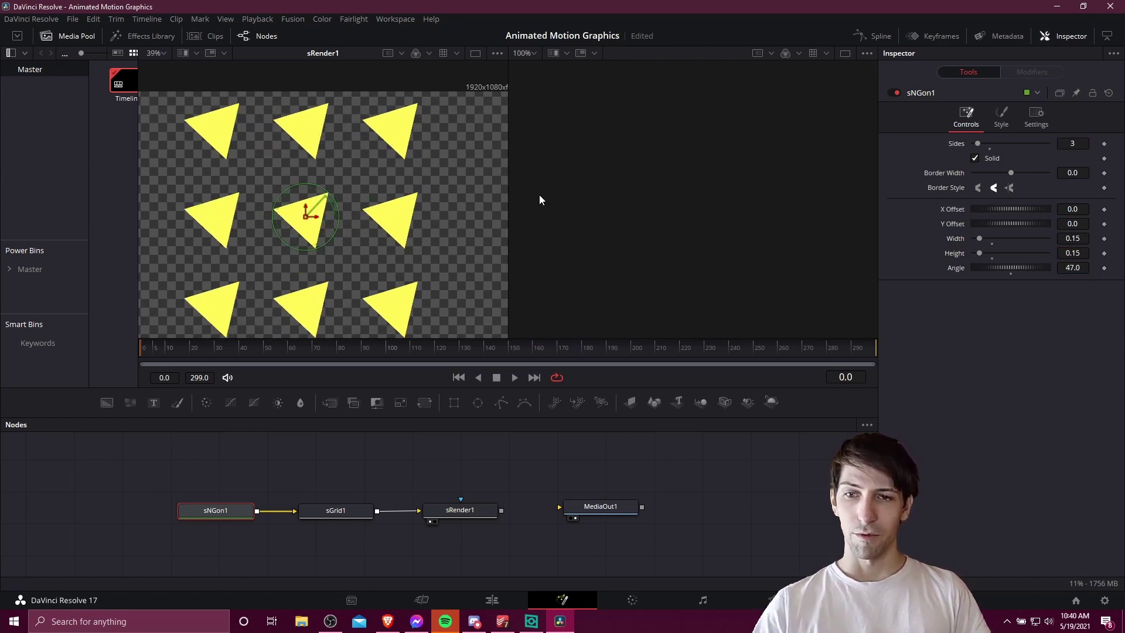
- Save the project with Ctrl+S and inspect the nine triangles in the preview
{"action": "key", "text": "ctrl+s"}
{"action": "left_click_drag", "start_coordinate": [458, 130], "coordinate": [435, 140]}
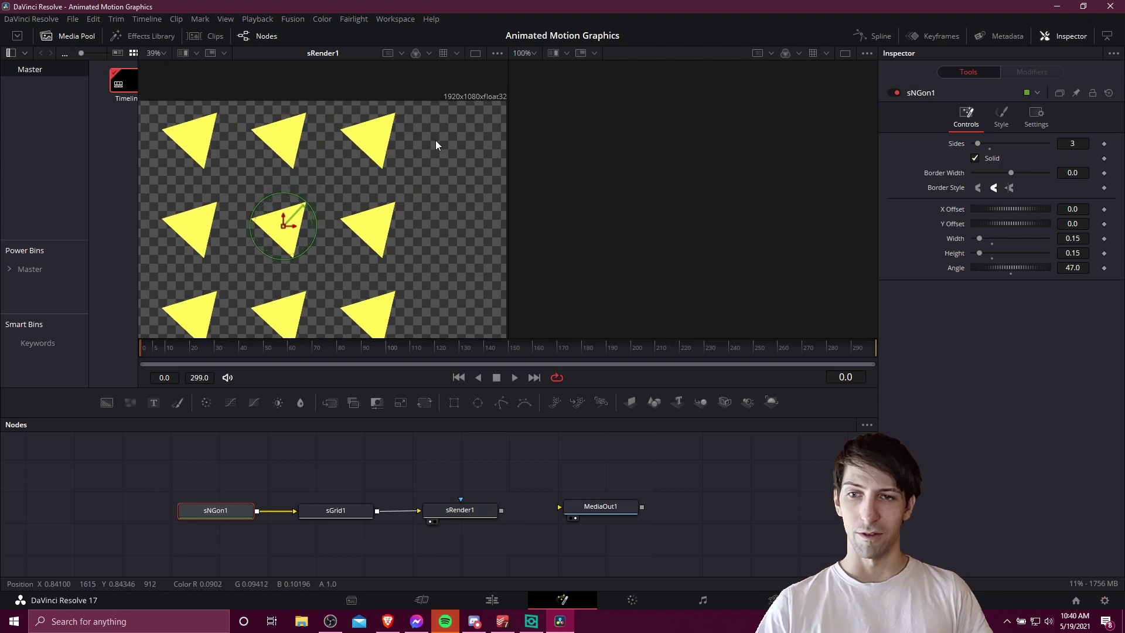
{"action": "left_click_drag", "start_coordinate": [463, 102], "coordinate": [415, 99]}
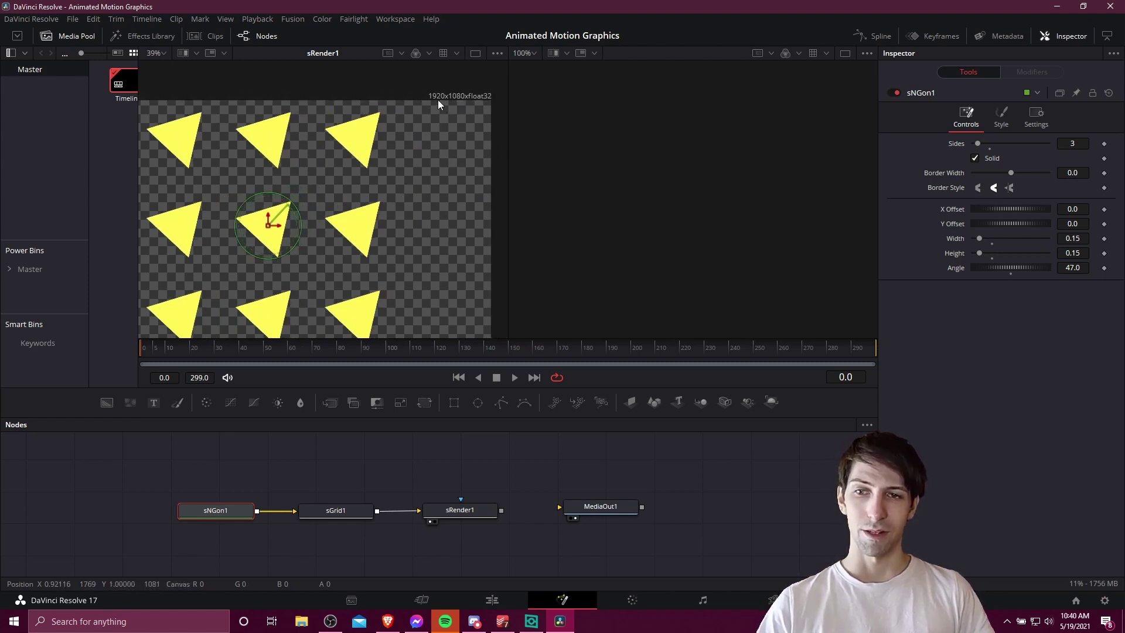
- Switch to a single viewer with Fit zoom and drag the divider to enlarge it
{"action": "left_click_drag", "start_coordinate": [417, 106], "coordinate": [462, 92]}
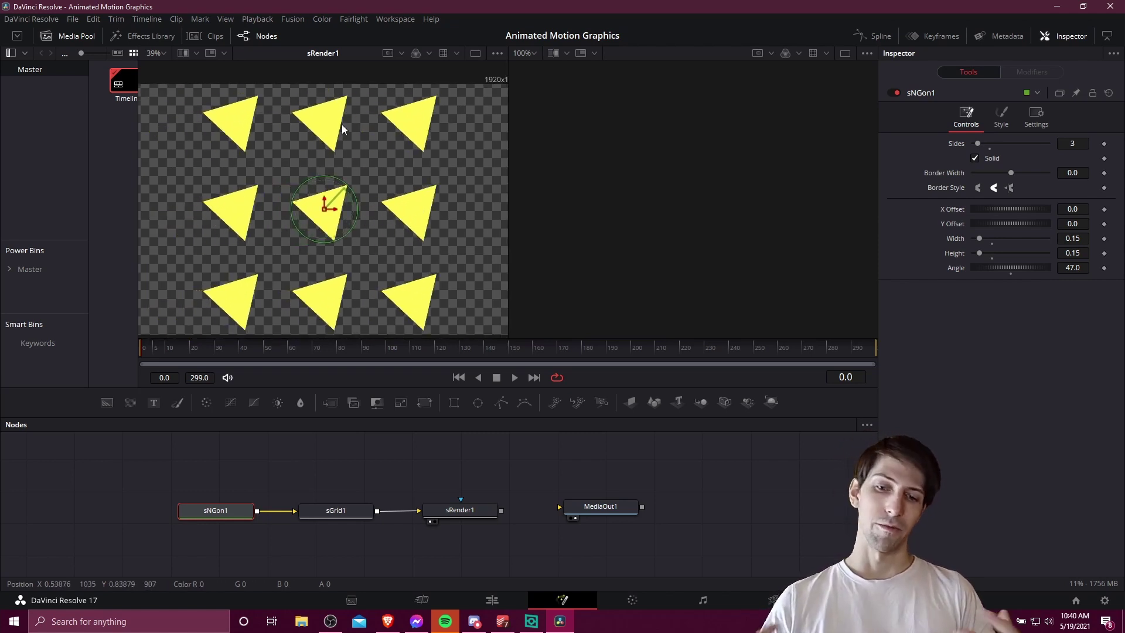
{"action": "scroll", "coordinate": [370, 193], "scroll_direction": "down", "scroll_amount": 2}
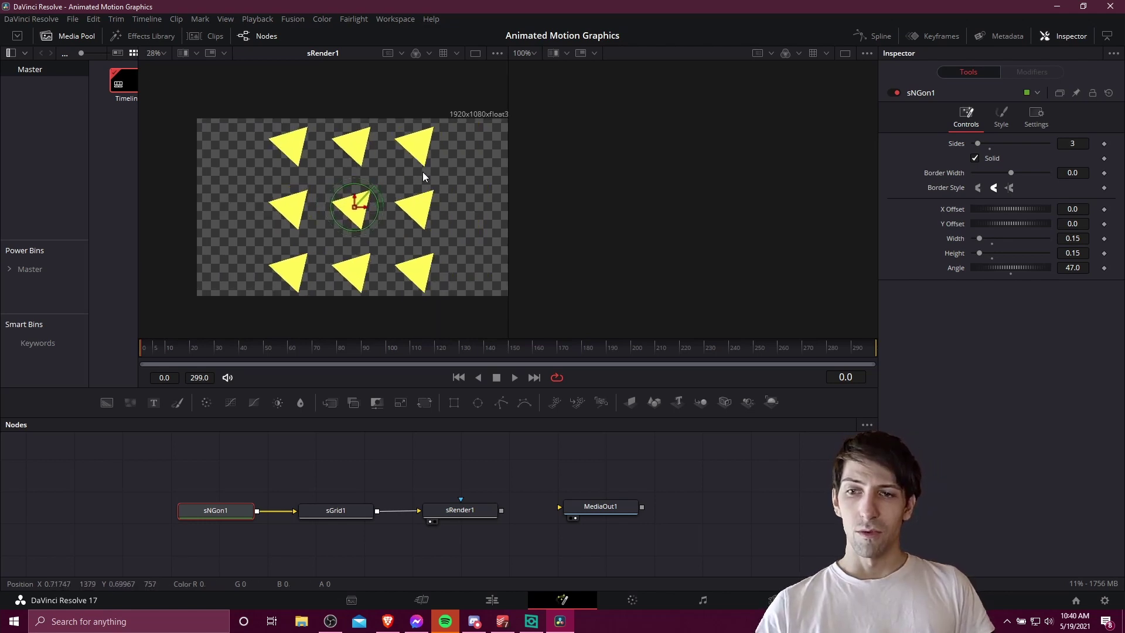
{"action": "left_click", "coordinate": [476, 53]}
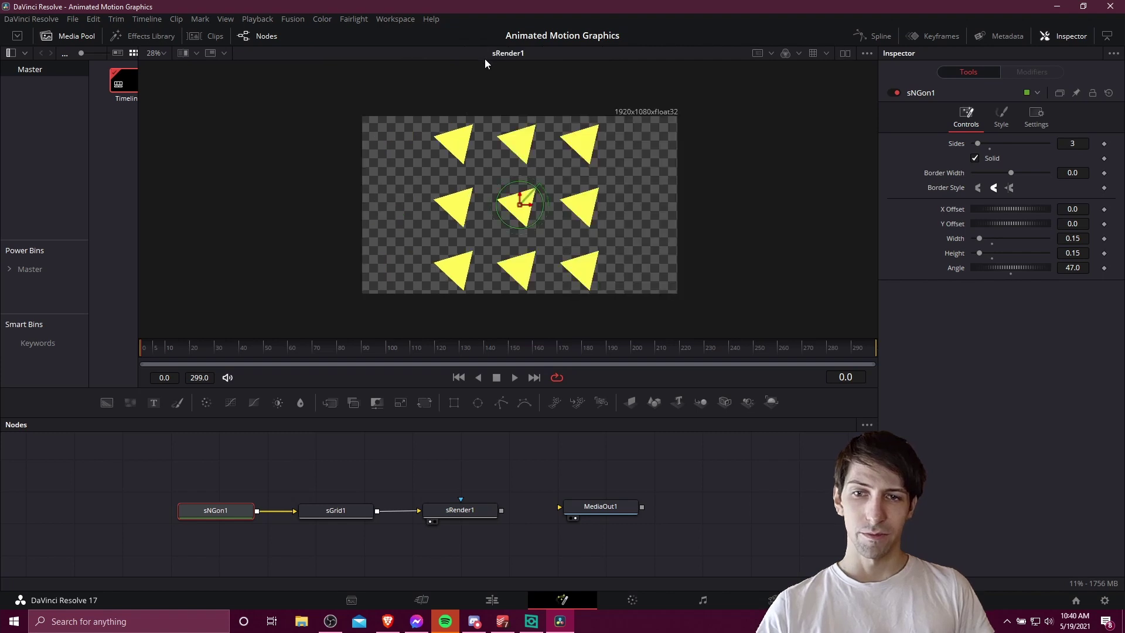
{"action": "left_click", "coordinate": [164, 53]}
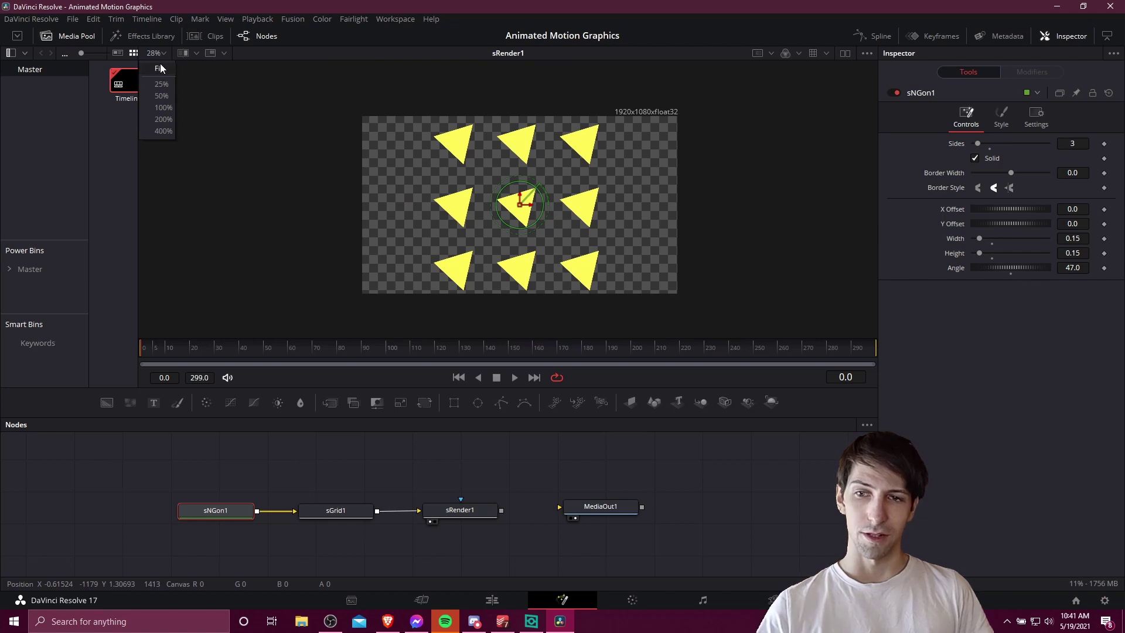
{"action": "left_click", "coordinate": [160, 68]}
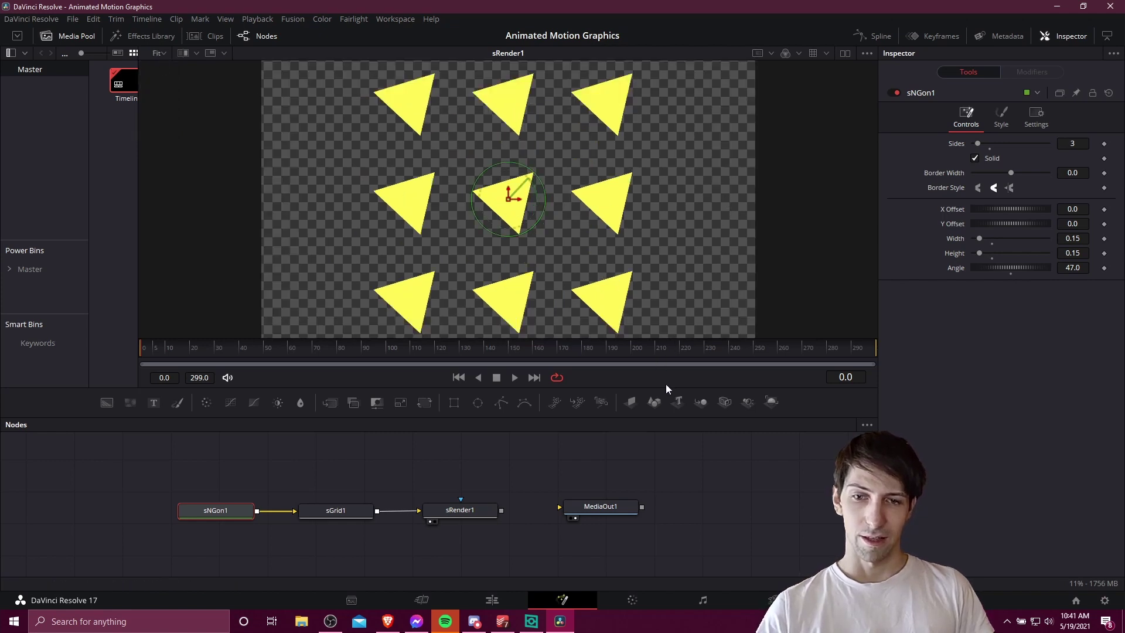
{"action": "left_click_drag", "start_coordinate": [665, 389], "coordinate": [666, 409]}
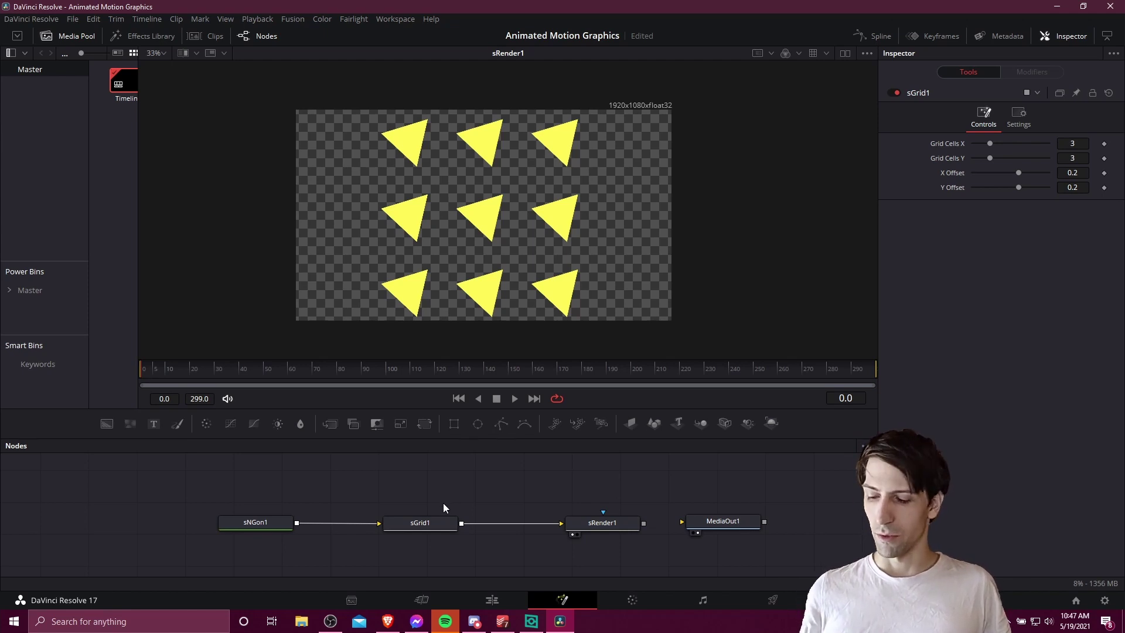
- Nudge sNGon1 left, then inspect sGrid1 and sNGon1's 3-sided, 0.15-size, 47° settings
{"action": "left_click_drag", "start_coordinate": [277, 527], "coordinate": [273, 528]}
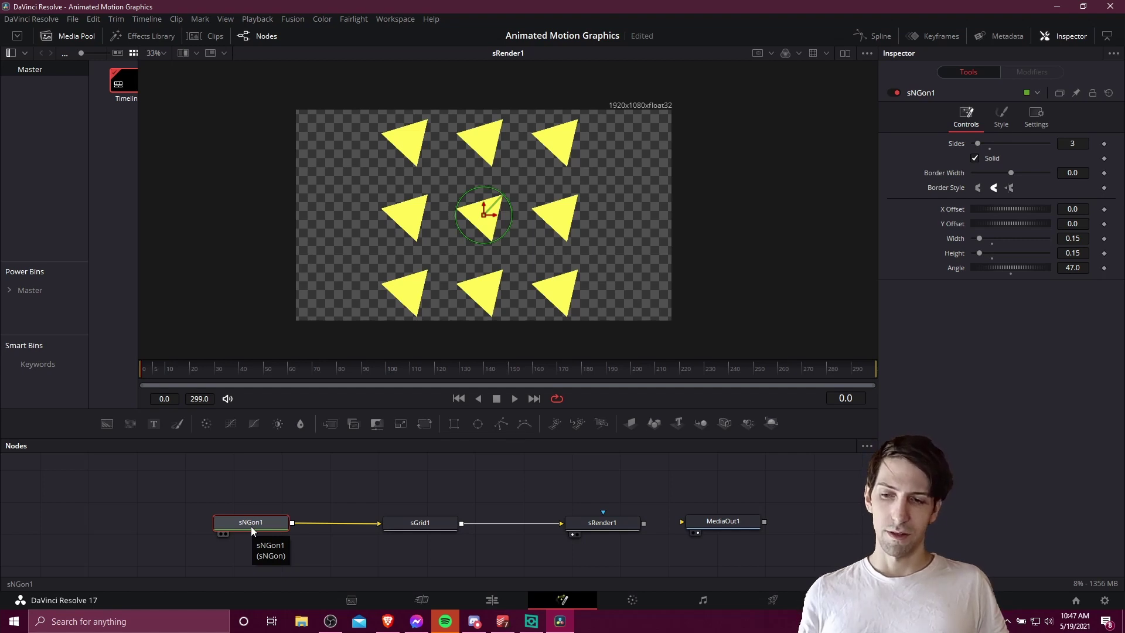
{"action": "left_click", "coordinate": [416, 523]}
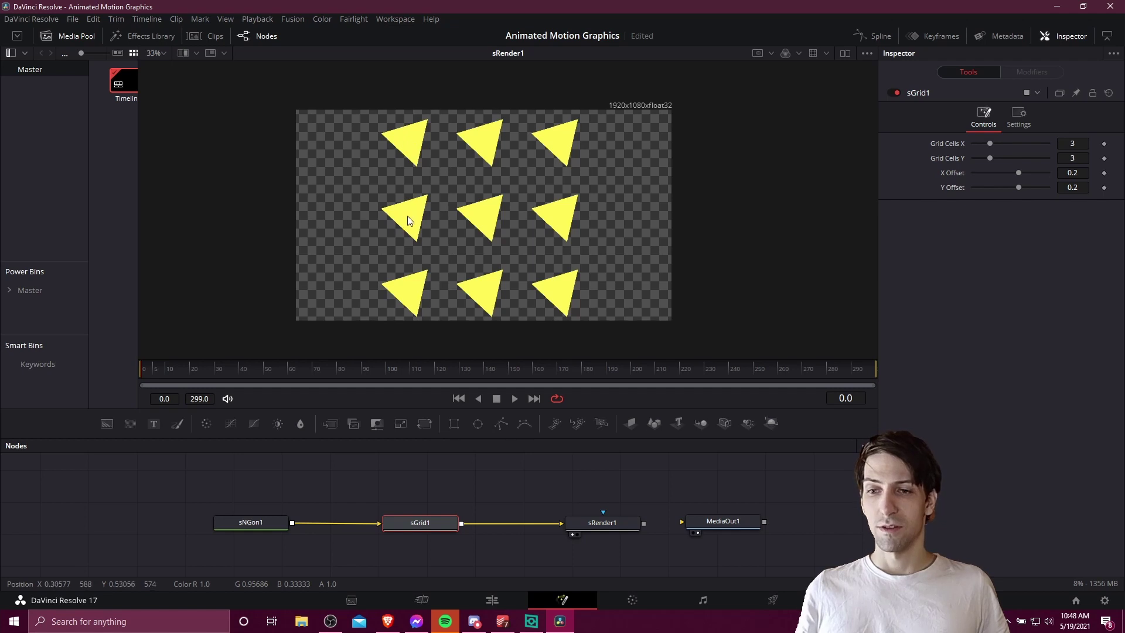
{"action": "left_click", "coordinate": [240, 527]}
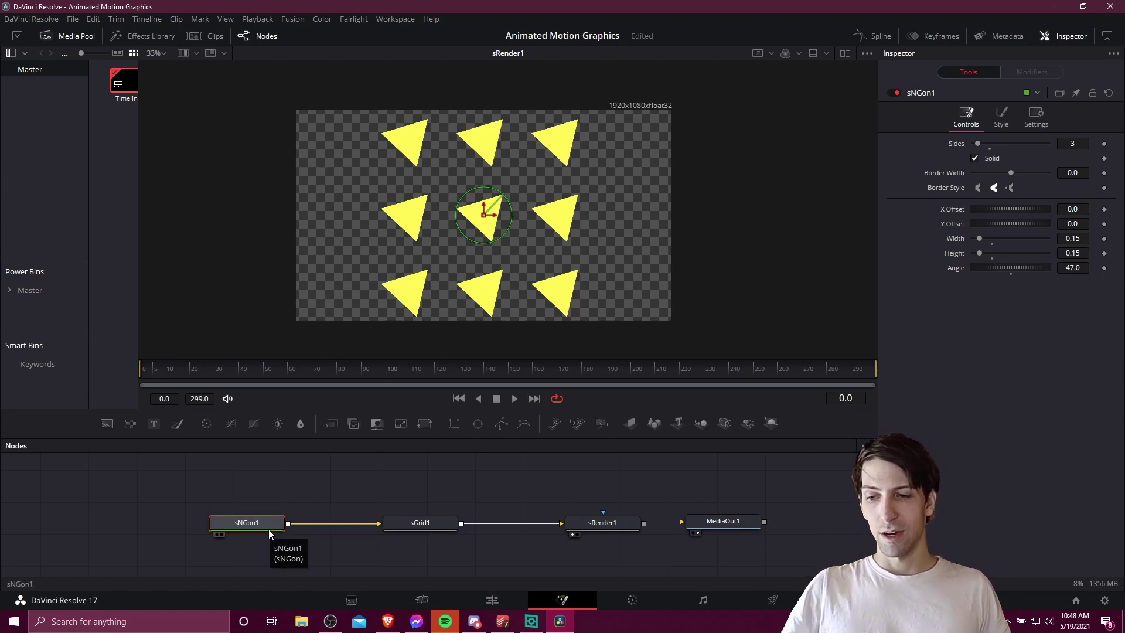
{"action": "right_click", "coordinate": [320, 522]}
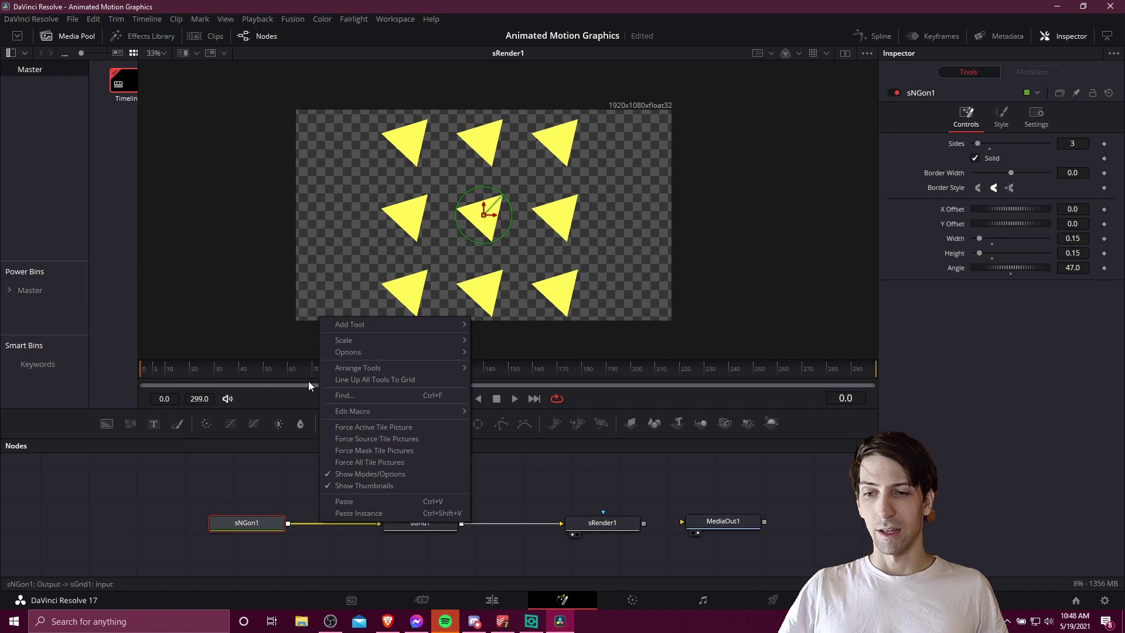
{"action": "mouse_move", "coordinate": [498, 565]}
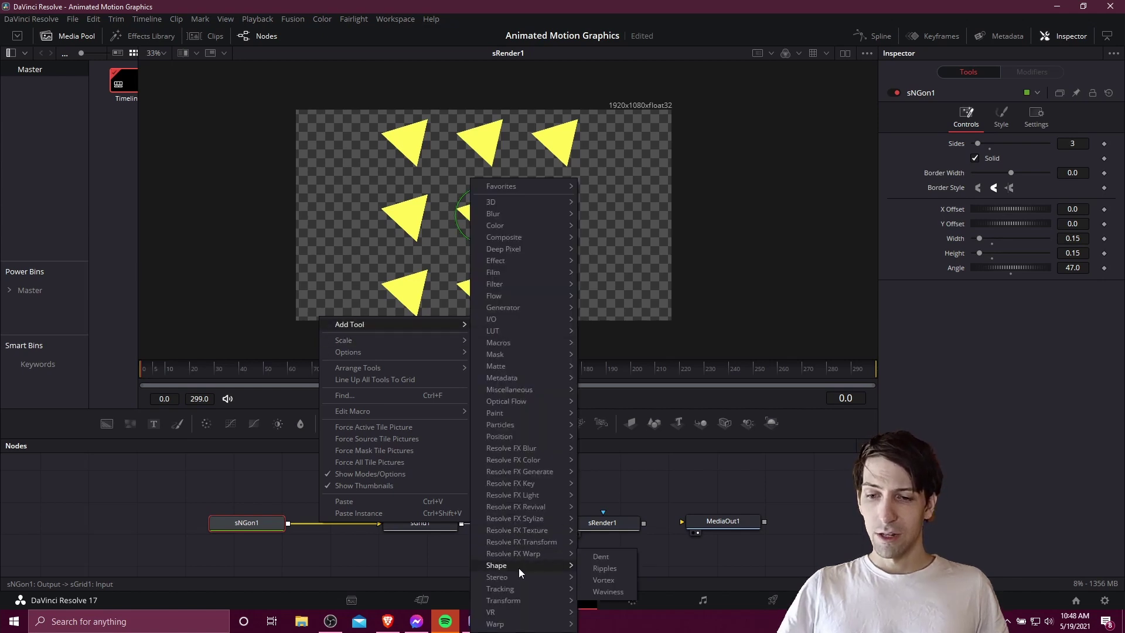
{"action": "left_click", "coordinate": [604, 610]}
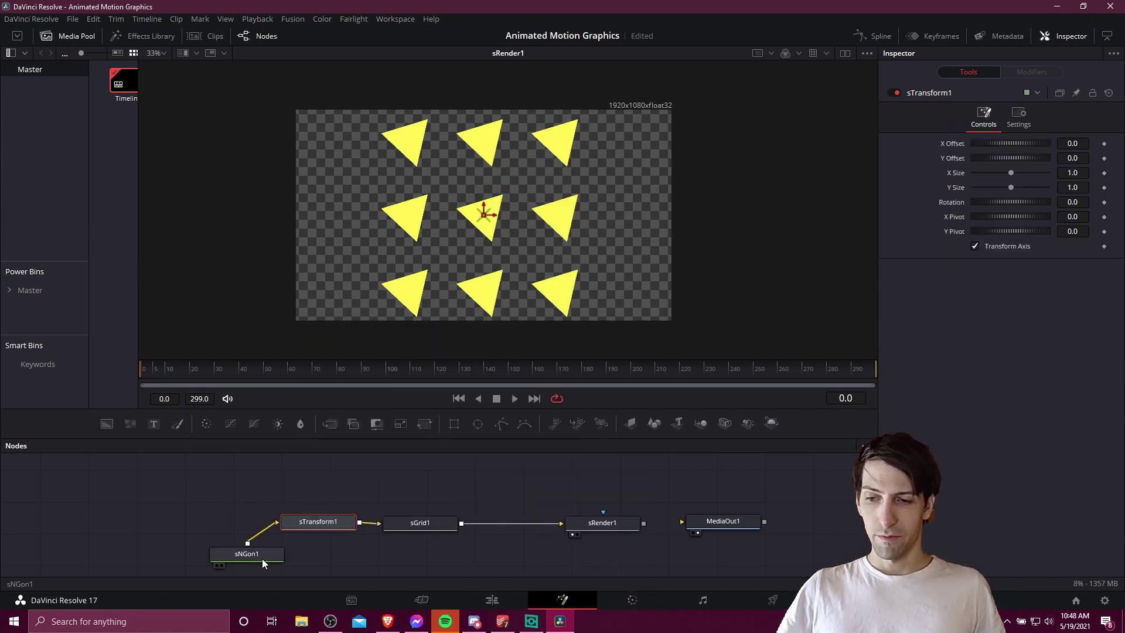
{"action": "left_click_drag", "start_coordinate": [262, 558], "coordinate": [226, 526]}
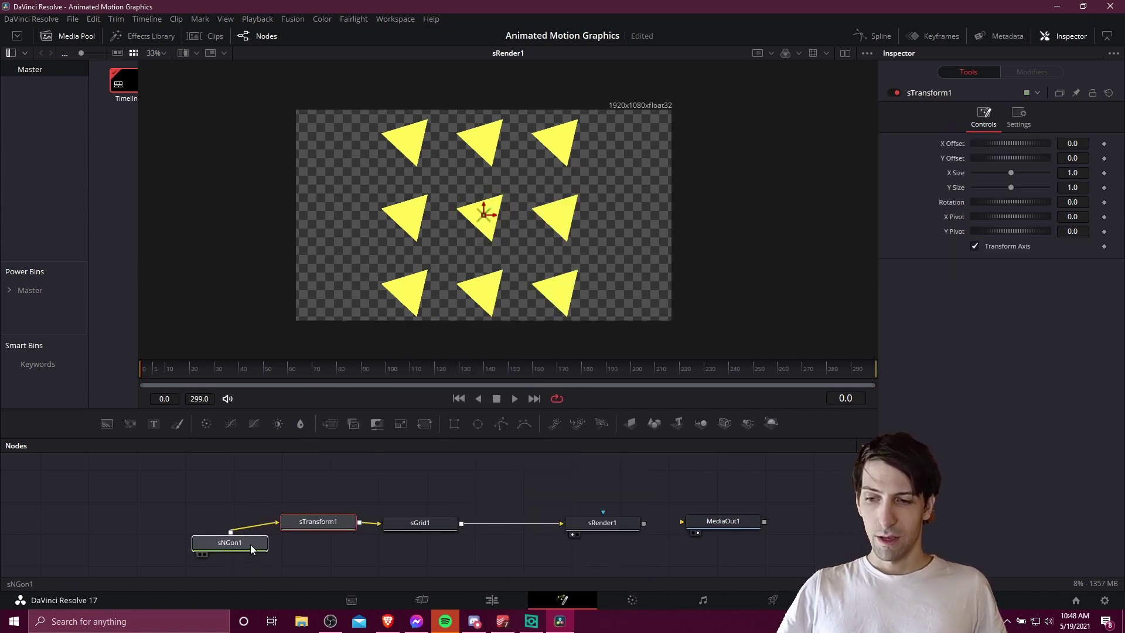
{"action": "left_click", "coordinate": [335, 524]}
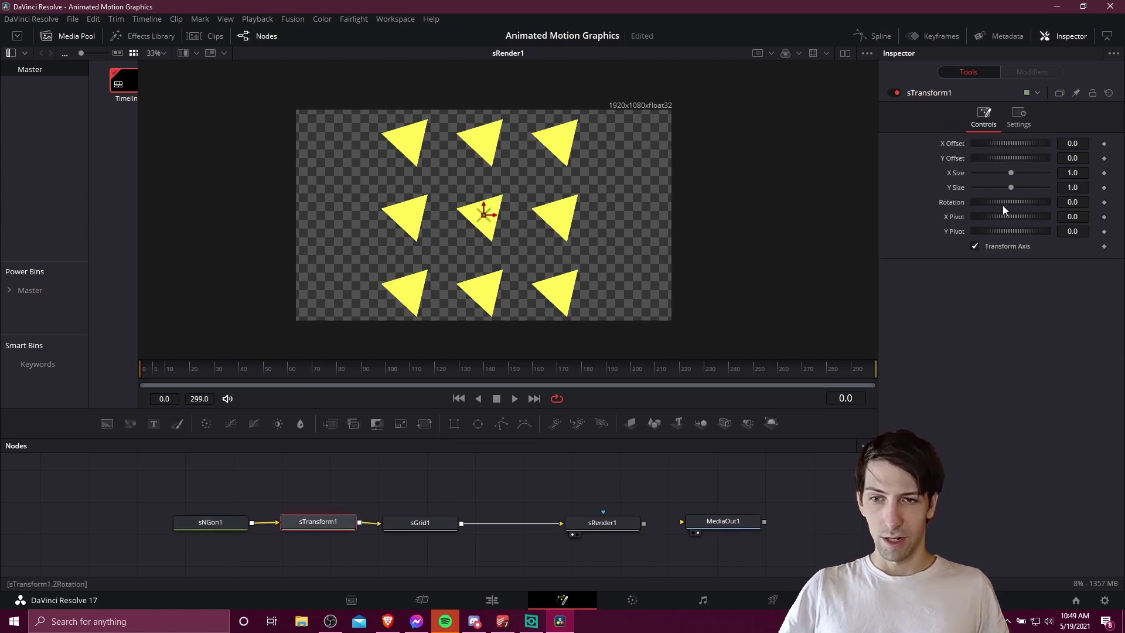
{"action": "mouse_move", "coordinate": [1003, 205]}
{"action": "left_mouse_down"}
{"action": "mouse_move", "coordinate": [1048, 201]}
{"action": "mouse_move", "coordinate": [813, 252]}
{"action": "mouse_move", "coordinate": [187, 544]}
{"action": "left_mouse_up"}
{"action": "left_click", "coordinate": [230, 520]}
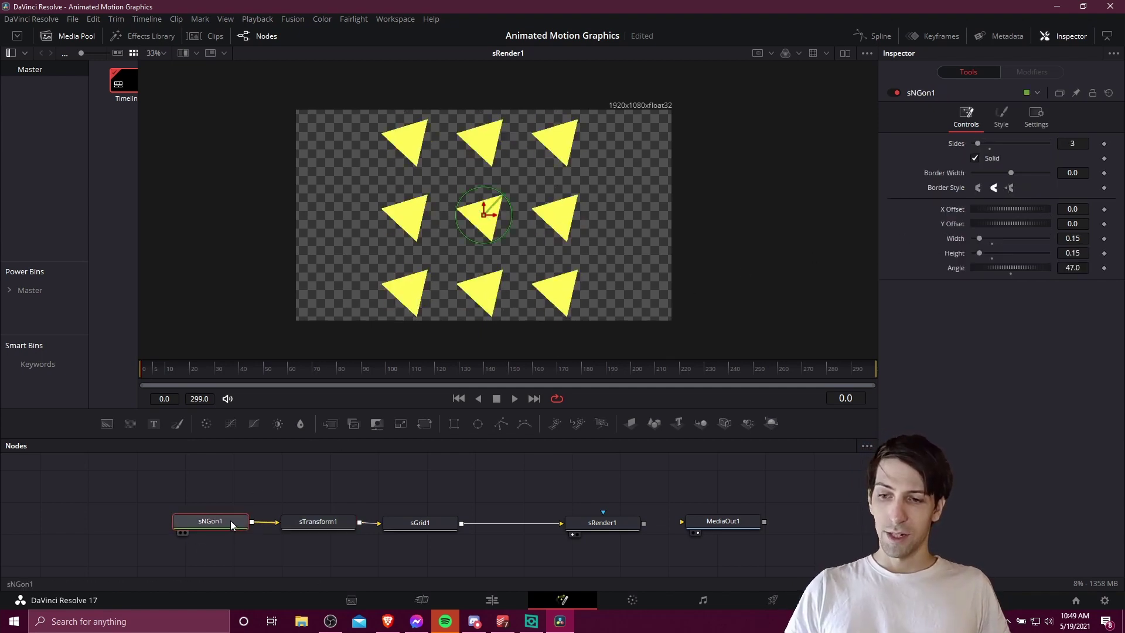
{"action": "left_click", "coordinate": [341, 519]}
{"action": "left_click", "coordinate": [400, 523]}
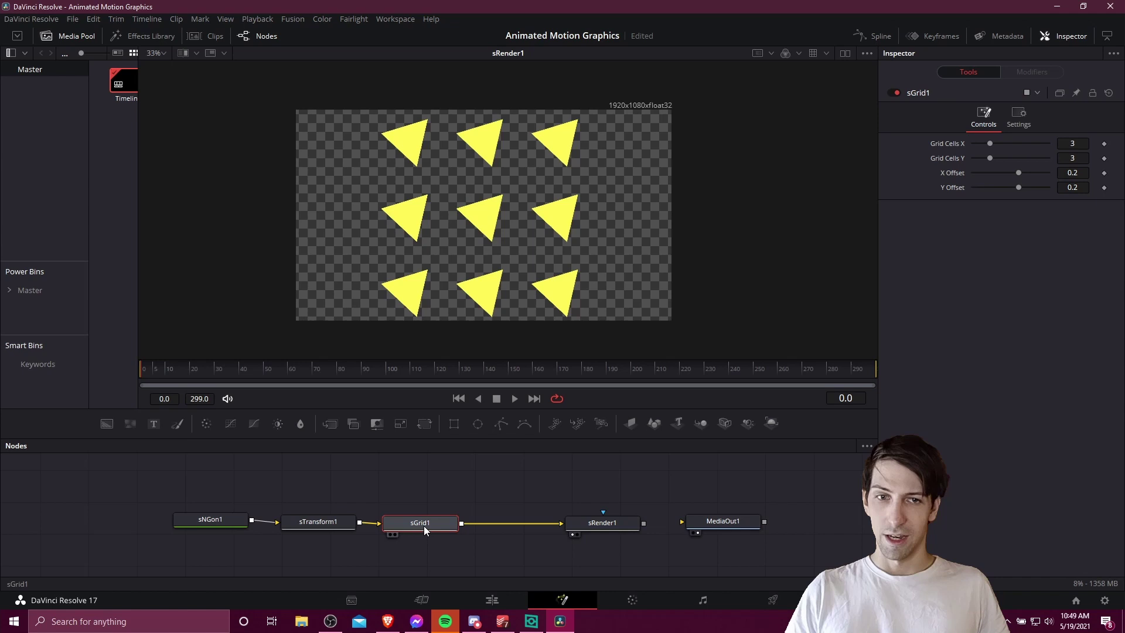
{"action": "left_click_drag", "start_coordinate": [243, 530], "coordinate": [238, 530]}
{"action": "left_click", "coordinate": [304, 525]}
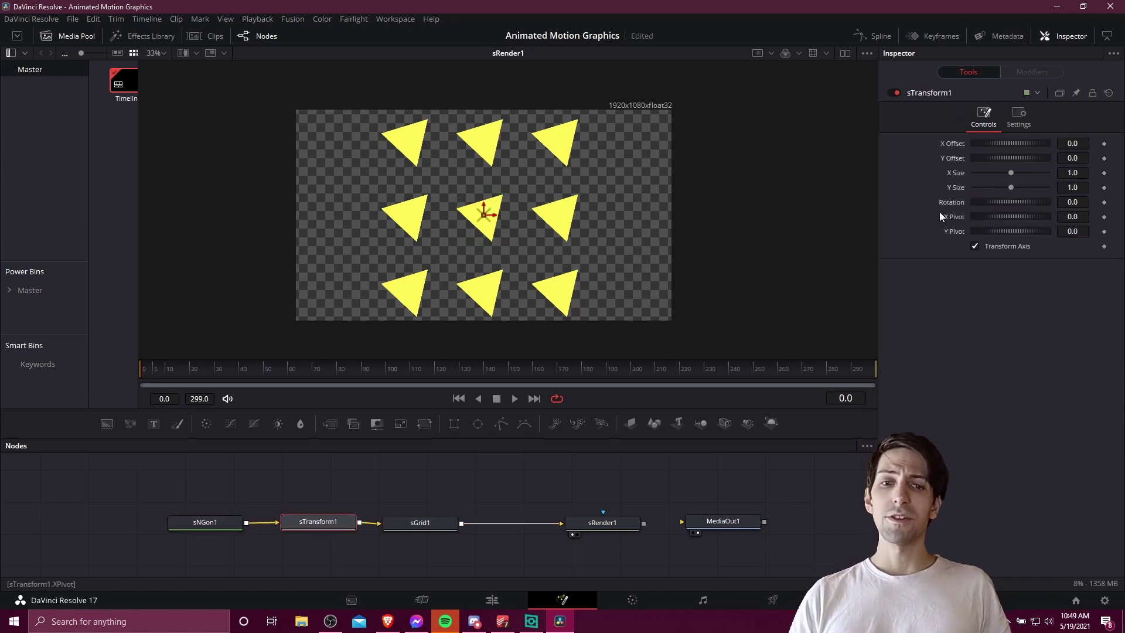
{"action": "left_click_drag", "start_coordinate": [977, 201], "coordinate": [1011, 200]}
{"action": "key", "text": "ctrl+z"}
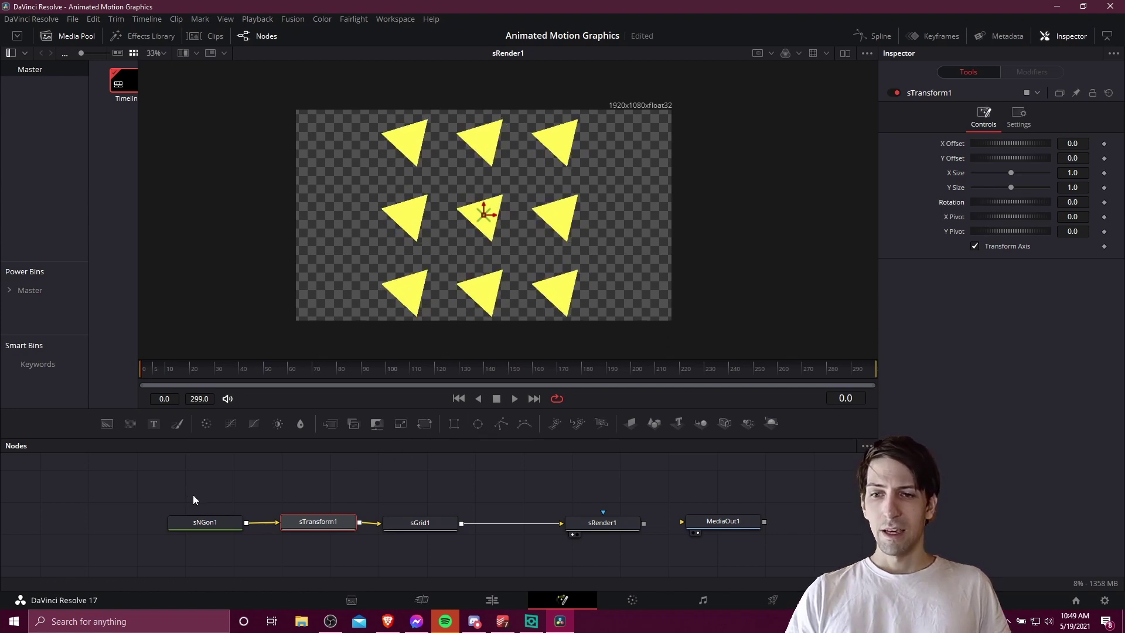
{"action": "left_click", "coordinate": [221, 525]}
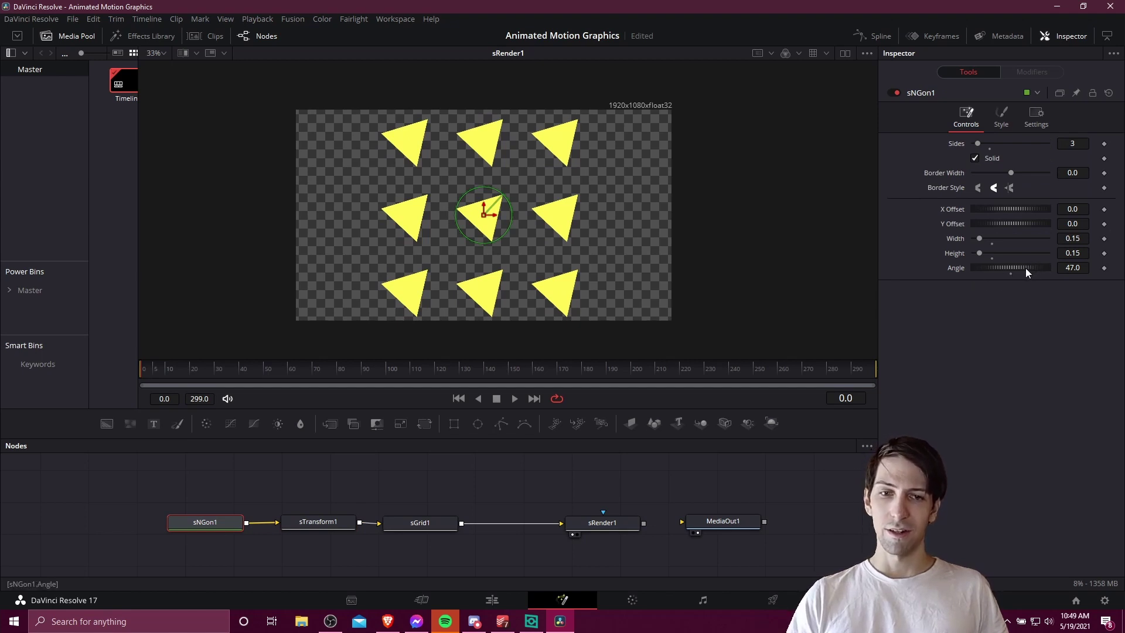
{"action": "left_click", "coordinate": [318, 522]}
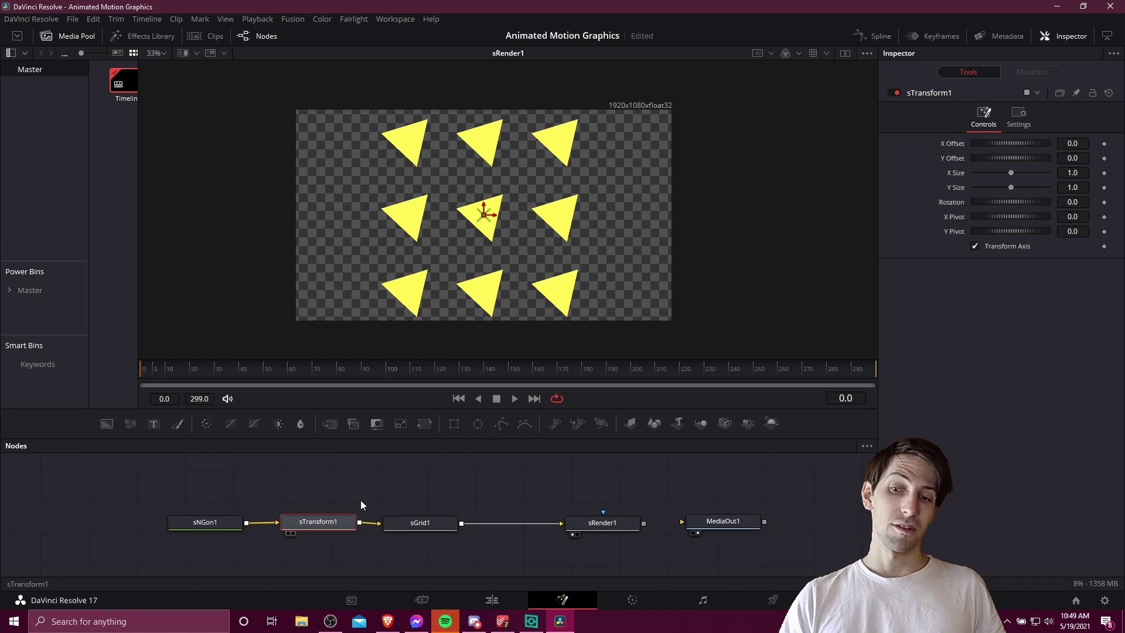
{"action": "left_click_drag", "start_coordinate": [1014, 145], "coordinate": [1020, 159]}
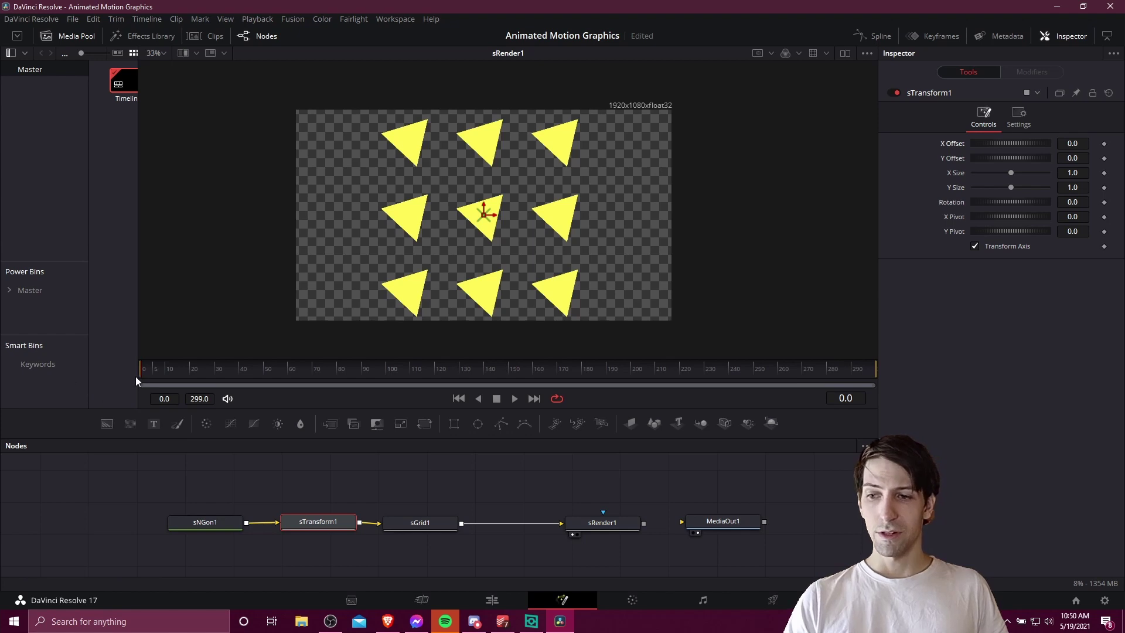
- Keyframe sTransform1 Rotation at -60.4 on frame 0, then set a rotation on frame 299
{"action": "left_click", "coordinate": [1104, 202]}
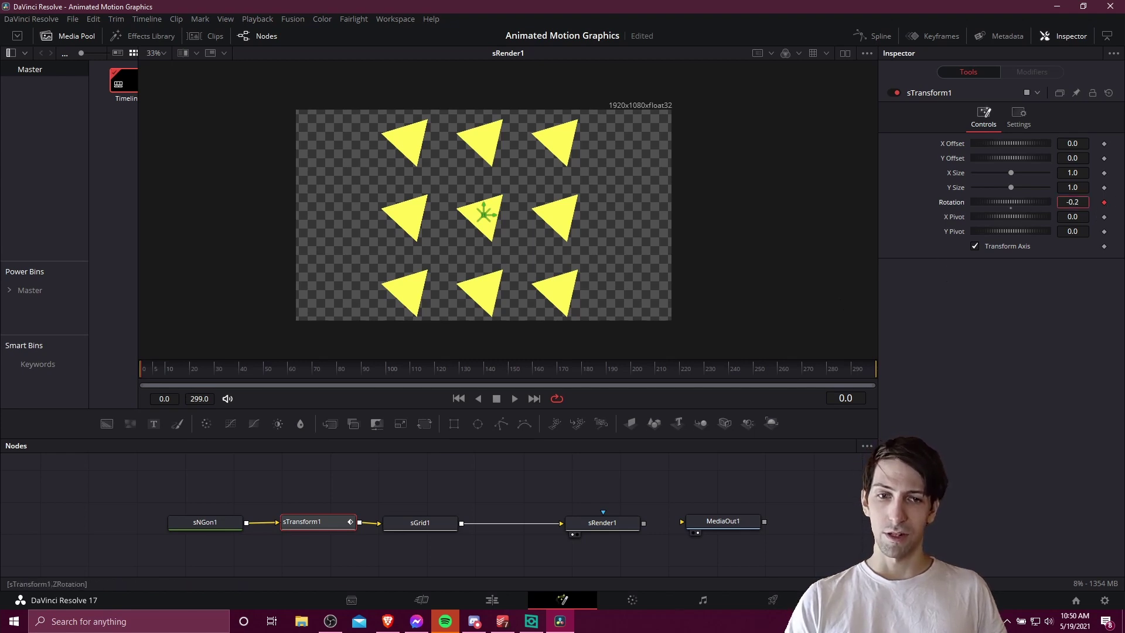
{"action": "left_click_drag", "start_coordinate": [1011, 203], "coordinate": [976, 202]}
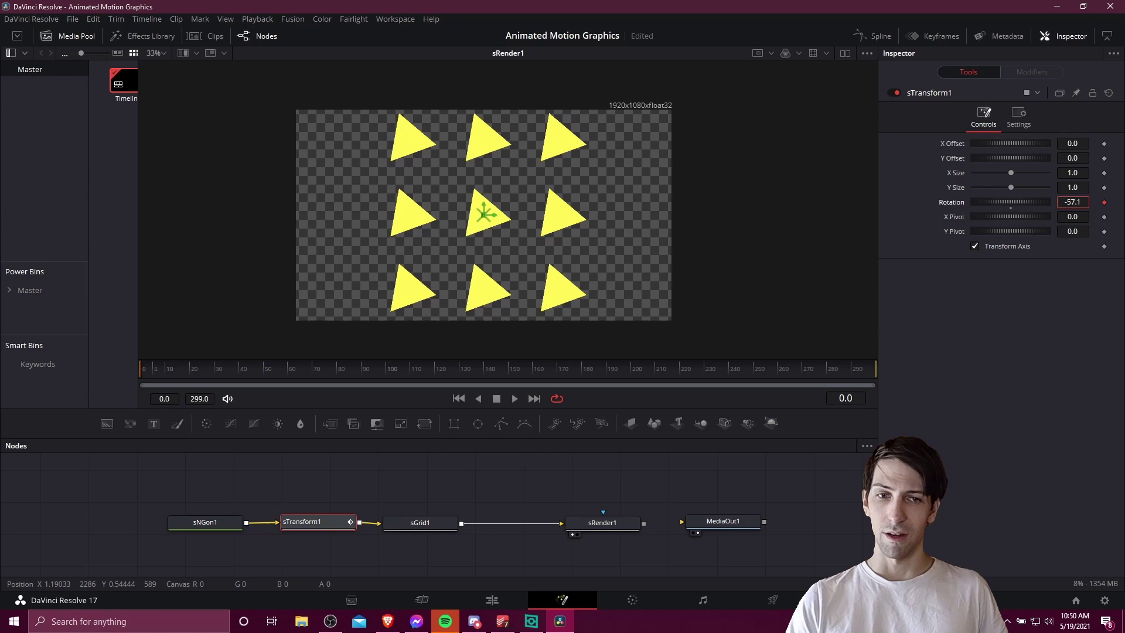
{"action": "left_click_drag", "start_coordinate": [743, 205], "coordinate": [592, 194]}
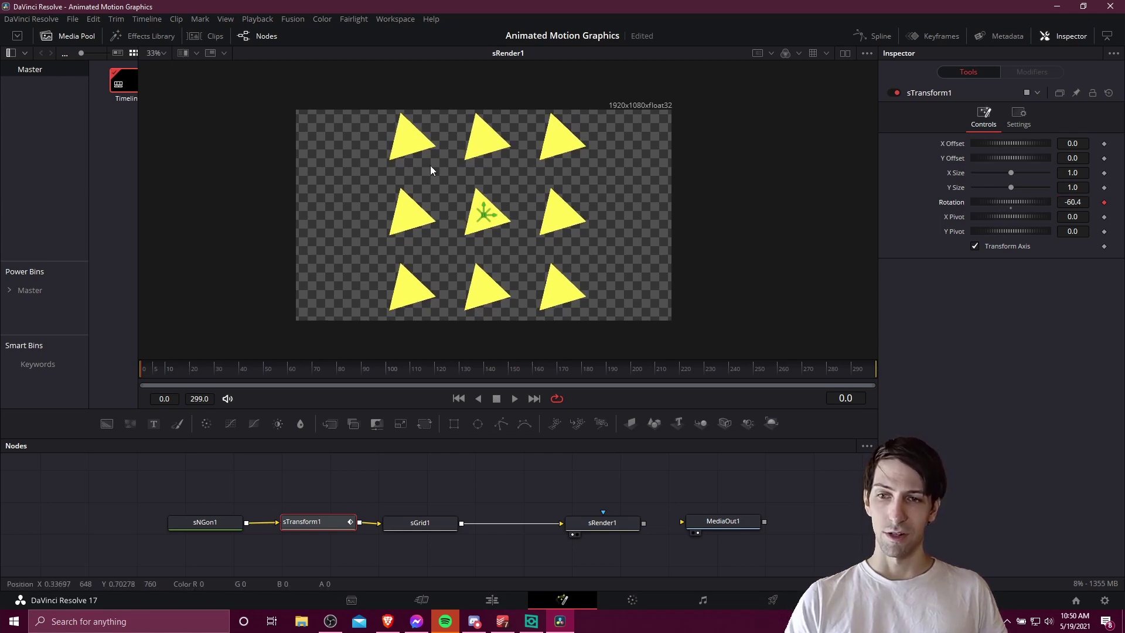
{"action": "left_click_drag", "start_coordinate": [672, 370], "coordinate": [829, 377]}
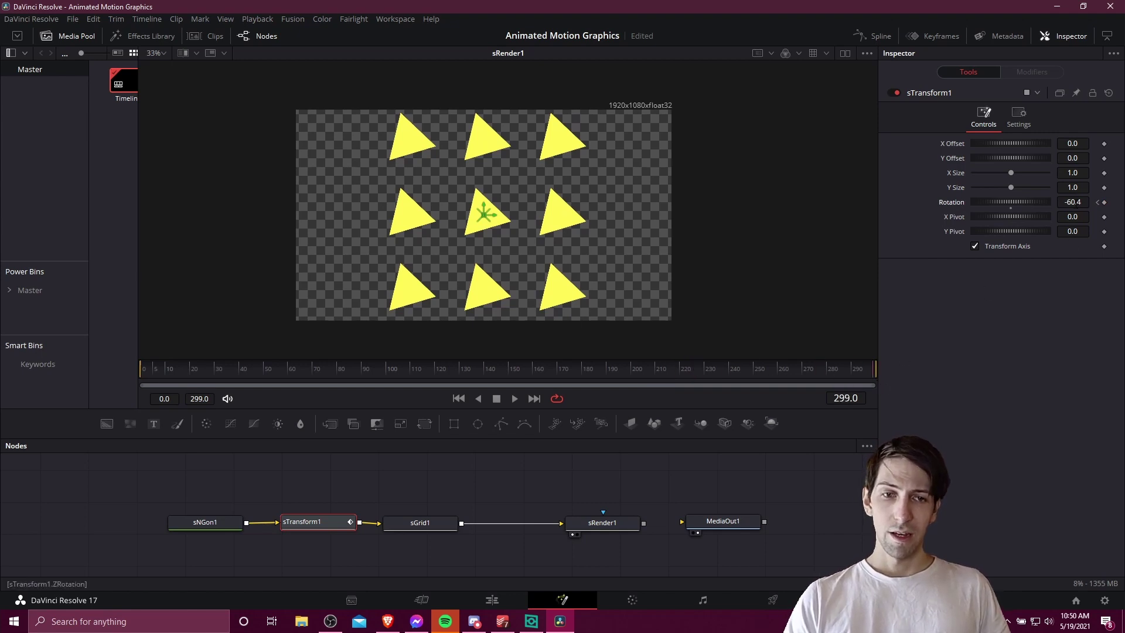
{"action": "left_click_drag", "start_coordinate": [1073, 201], "coordinate": [1060, 201]}
{"action": "type", "text": "720"}
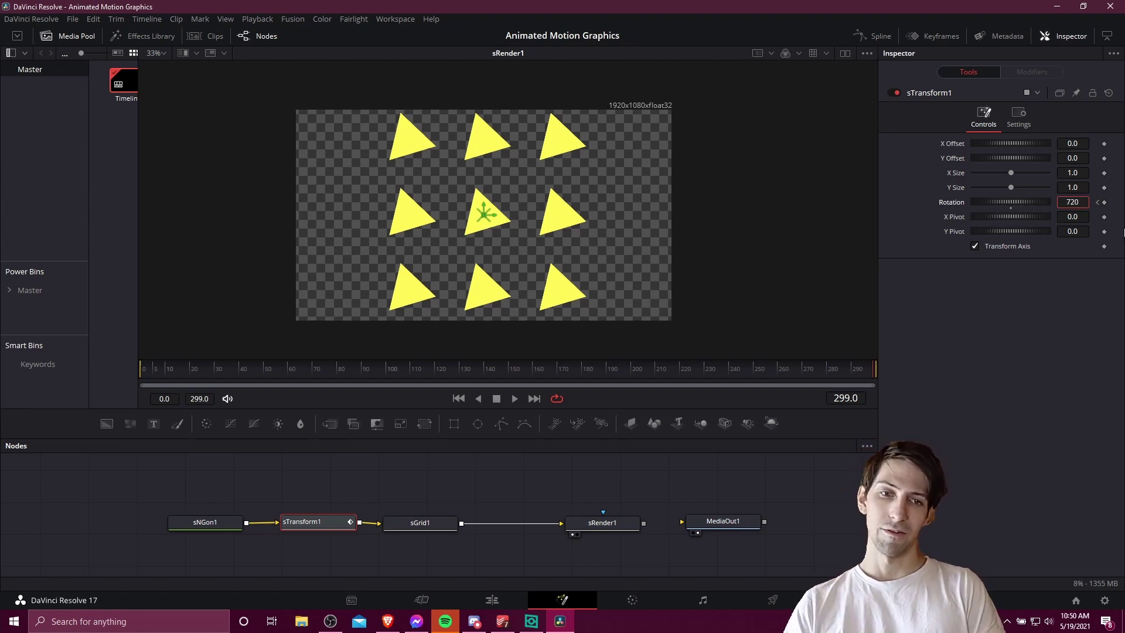
{"action": "key", "text": "Tab"}
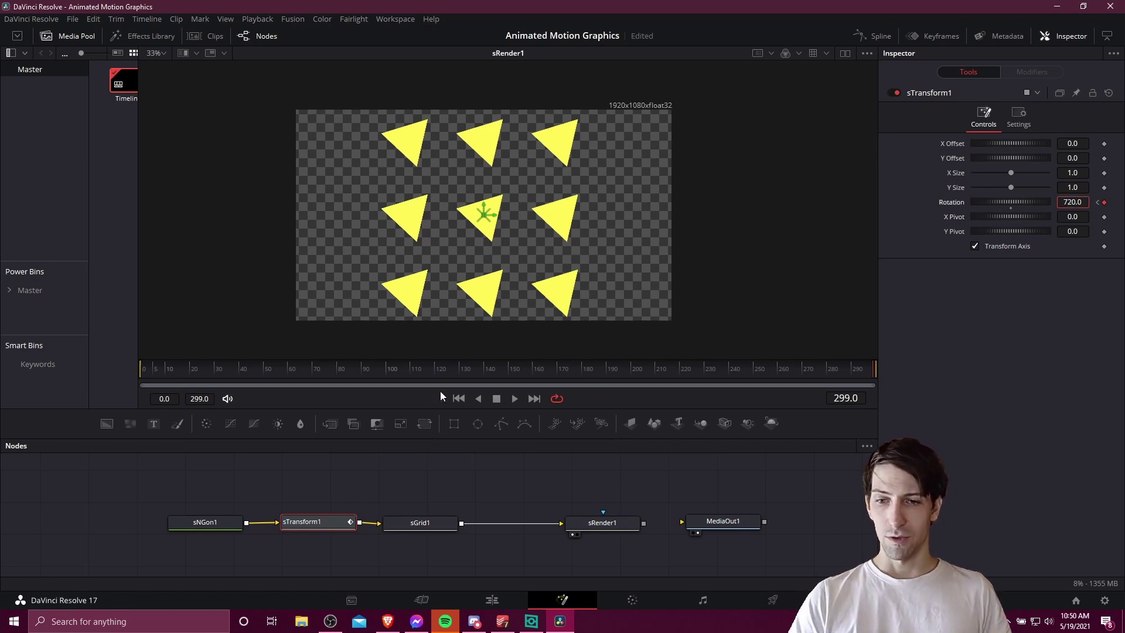
- Play the spin from the first frame and set the final-frame rotation to 1500
{"action": "key", "text": "Home"}
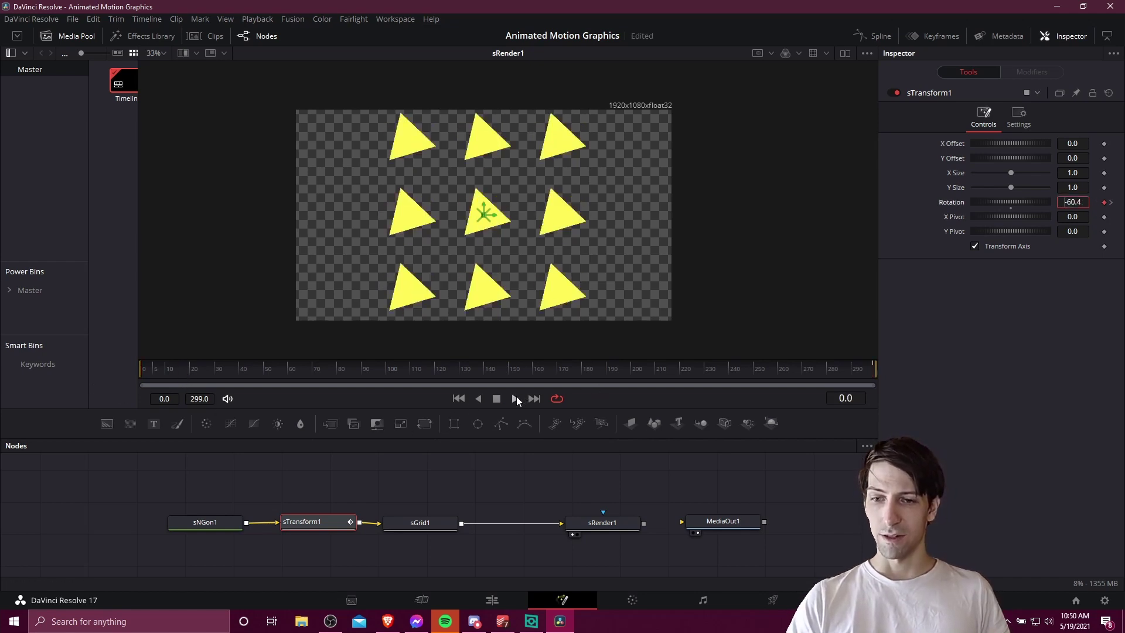
{"action": "left_click", "coordinate": [517, 398]}
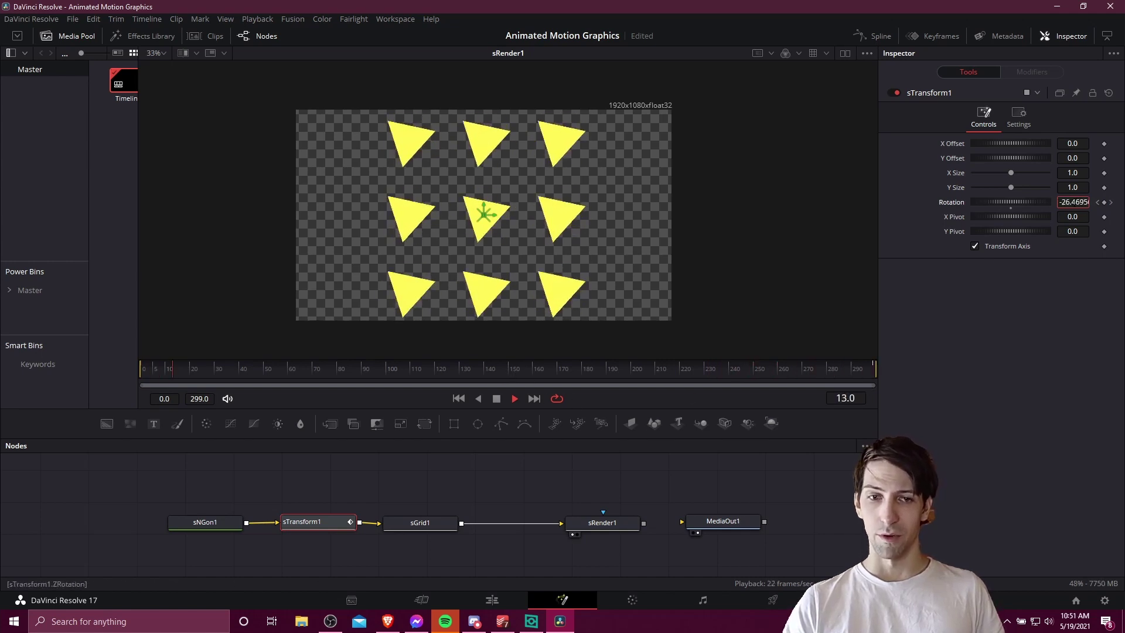
{"action": "key", "text": "End"}
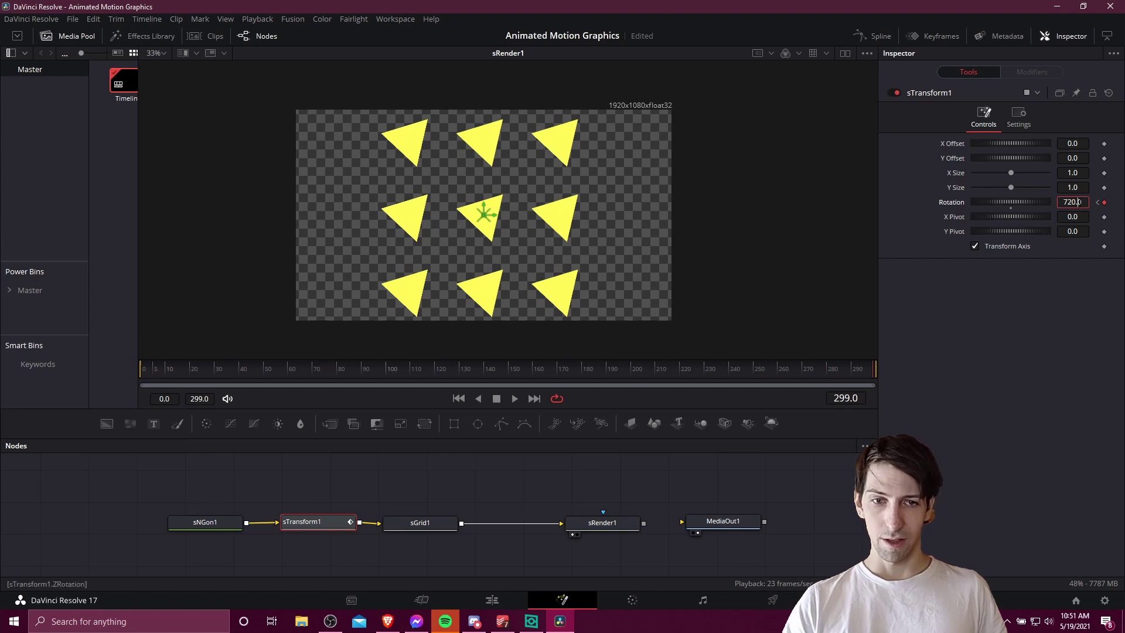
{"action": "type", "text": "150"}
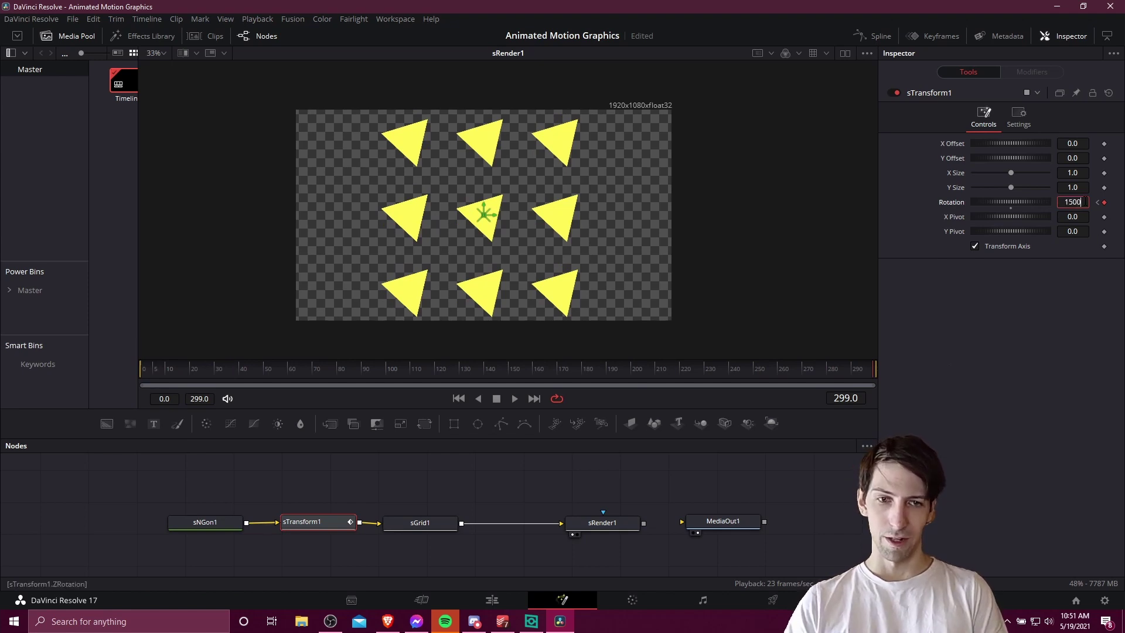
{"action": "key", "text": "space"}
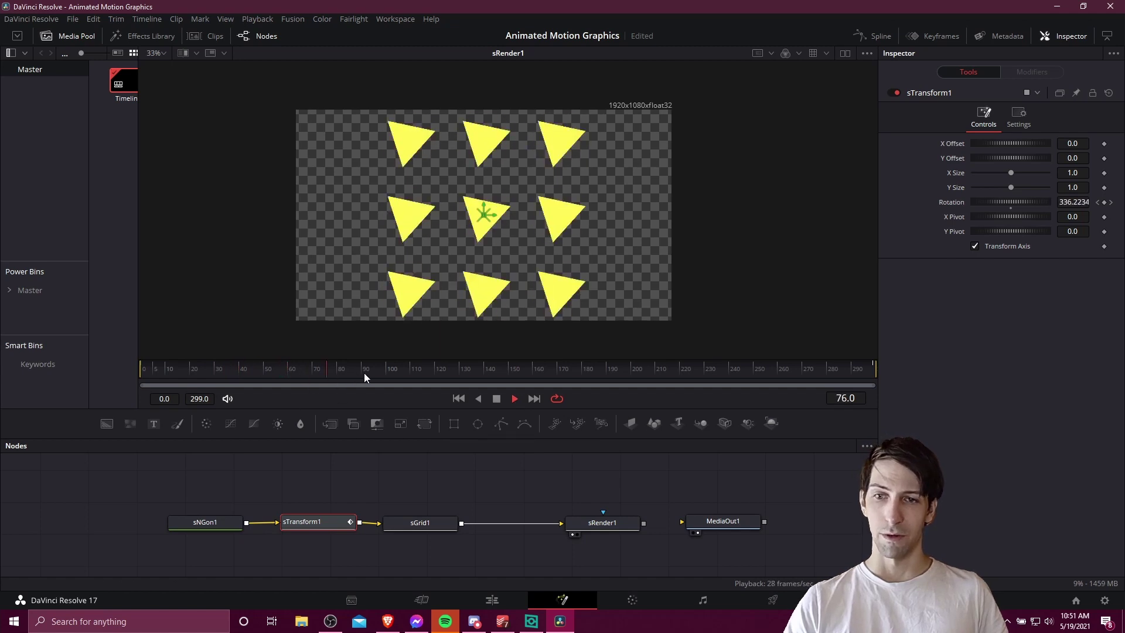
{"action": "scroll", "coordinate": [500, 249], "scroll_direction": "up", "scroll_amount": 2}
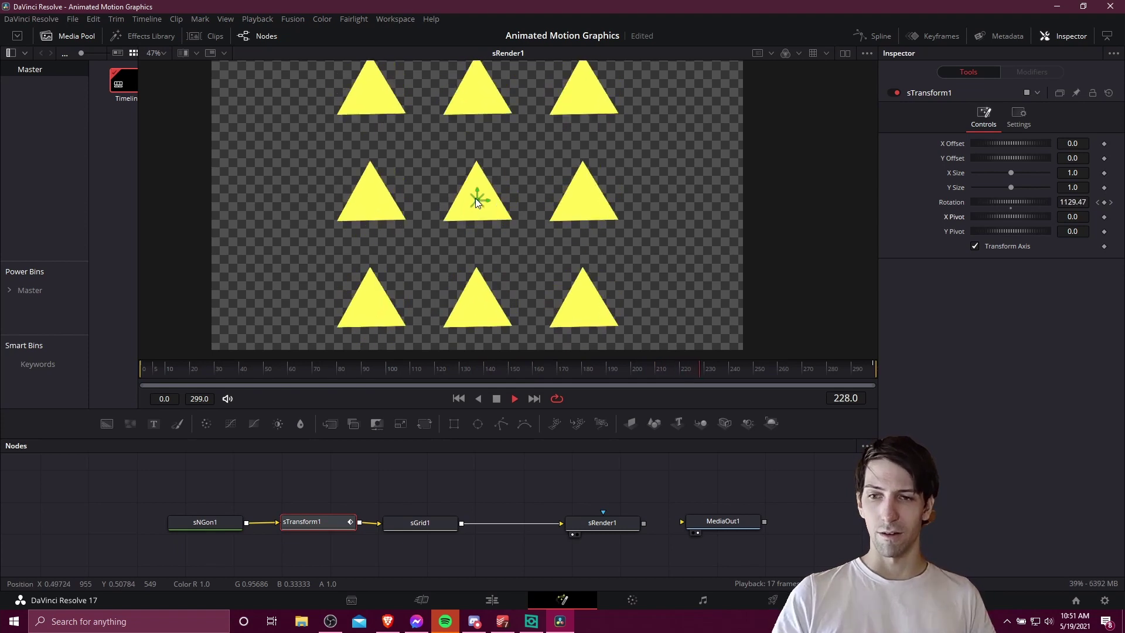
- Shift sTransform1's pivot toward the triangle centre at frame 0 and replay the spin
{"action": "key", "text": "space"}
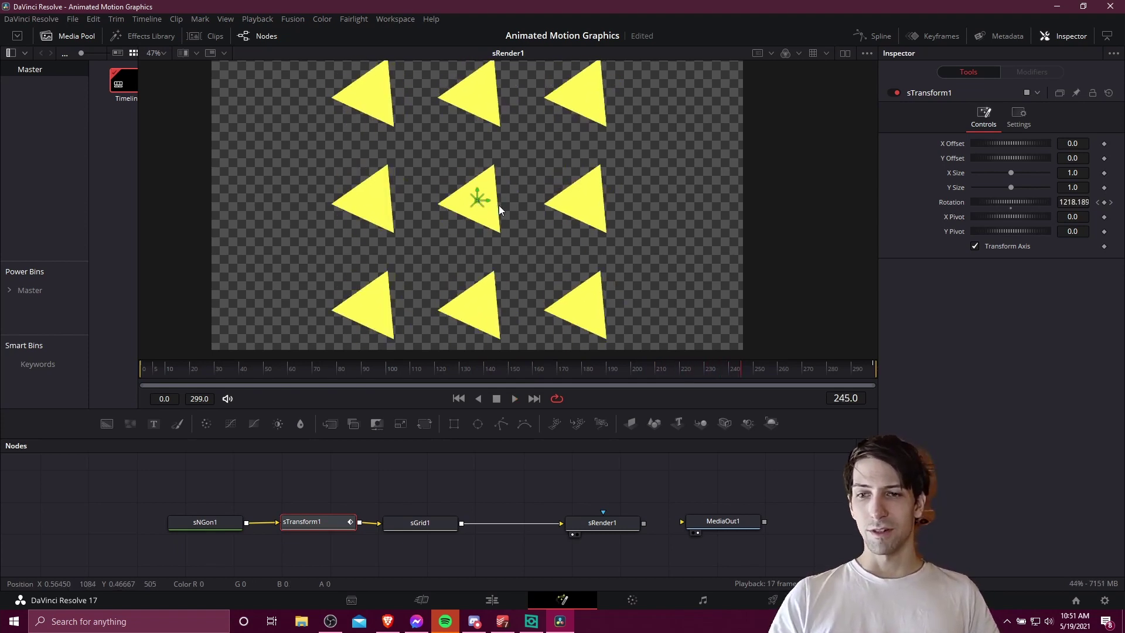
{"action": "left_click_drag", "start_coordinate": [154, 361], "coordinate": [114, 368]}
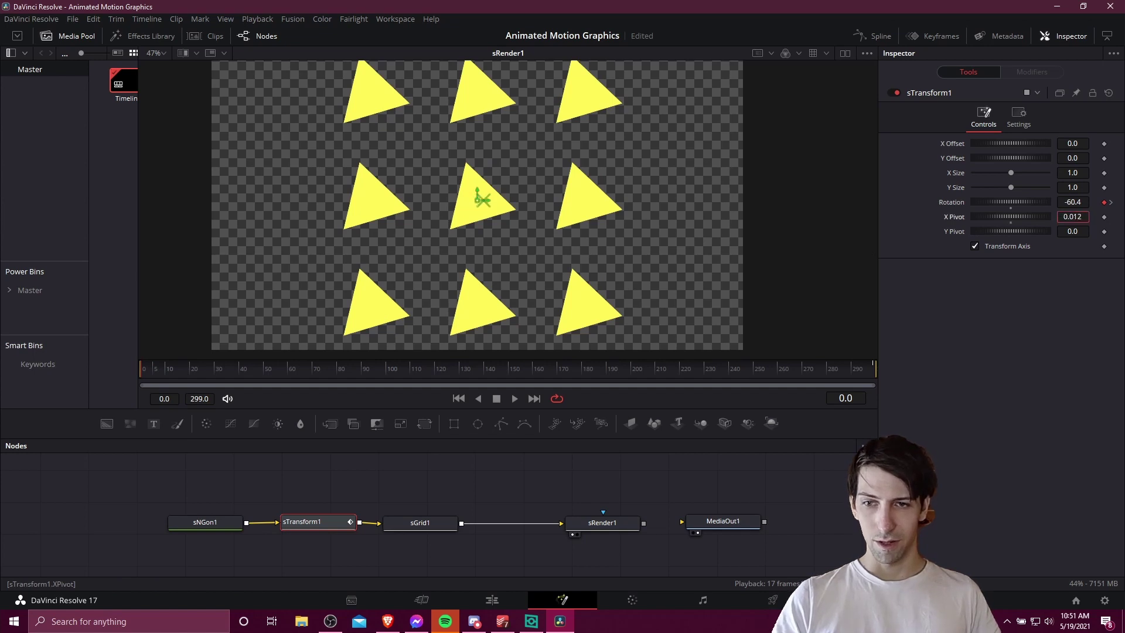
{"action": "mouse_move", "coordinate": [1072, 217]}
{"action": "left_mouse_down"}
{"action": "mouse_move", "coordinate": [1085, 216]}
{"action": "mouse_move", "coordinate": [1067, 231]}
{"action": "left_mouse_up"}
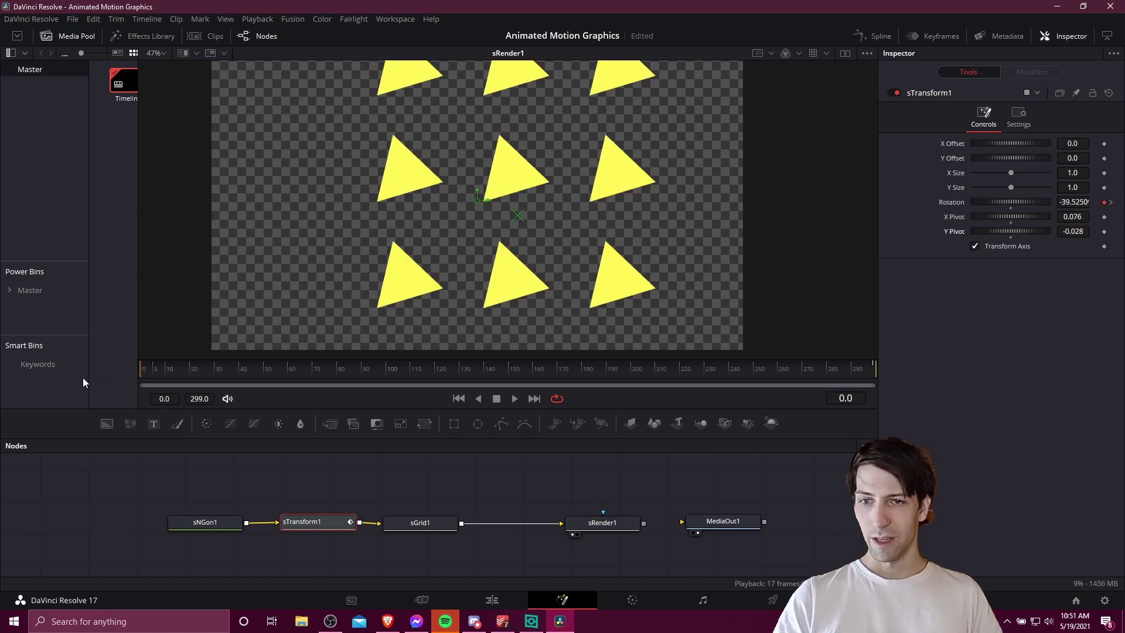
{"action": "left_click", "coordinate": [516, 400]}
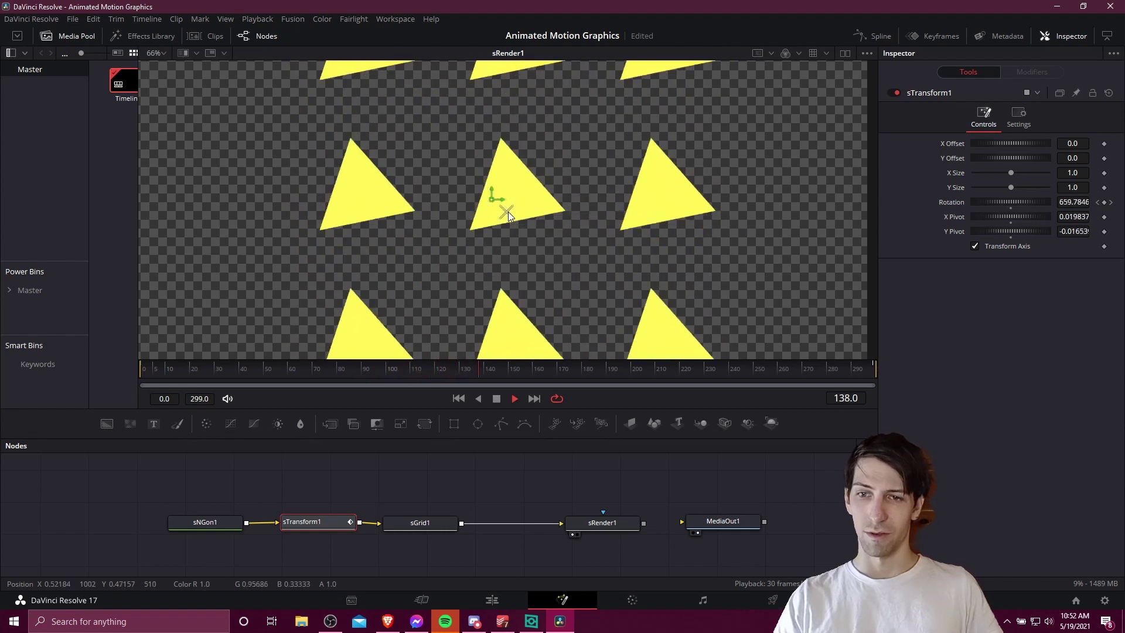
{"action": "scroll", "coordinate": [508, 212], "scroll_direction": "down", "scroll_amount": 2}
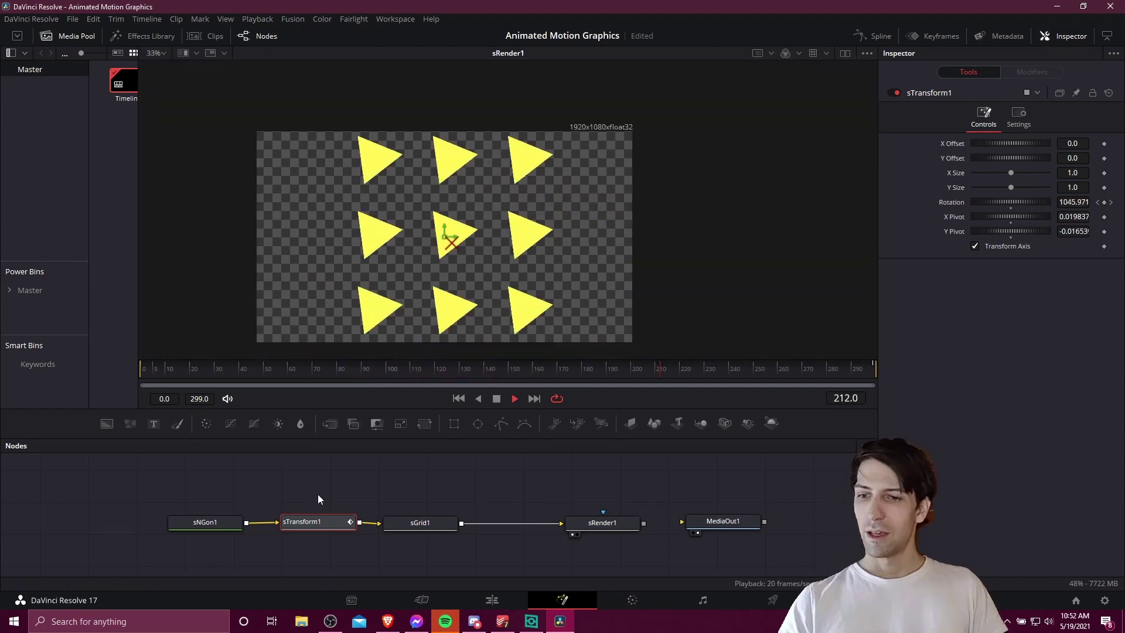
- Set sGrid1 Grid Cells X and Y to 7, then replay the denser grid from frame 0
{"action": "left_click", "coordinate": [427, 528]}
{"action": "left_click", "coordinate": [1072, 144]}
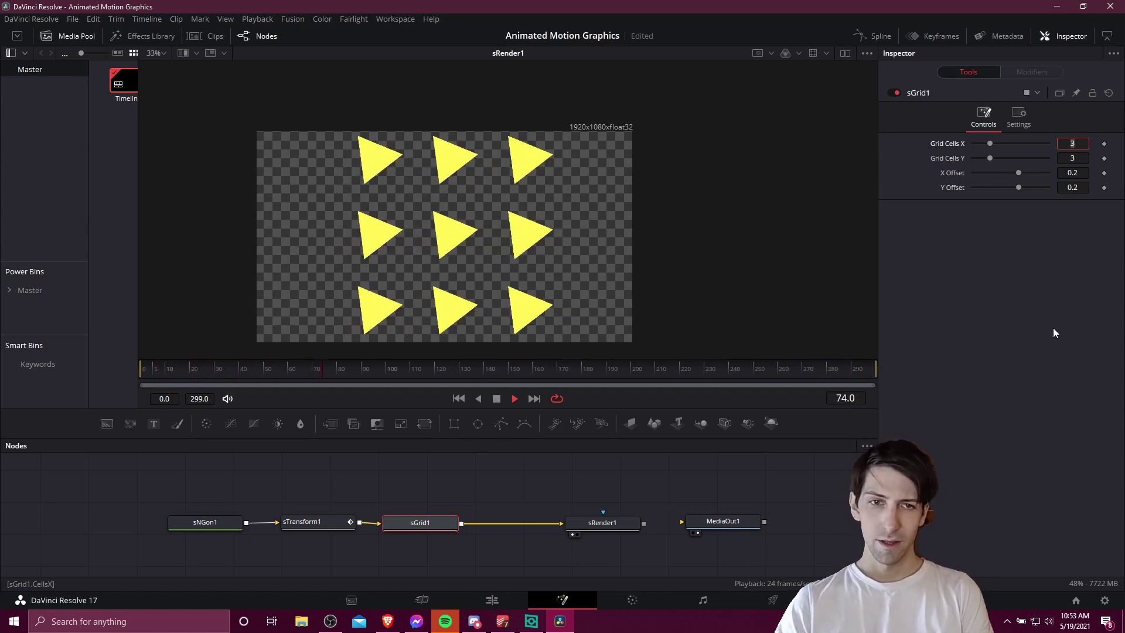
{"action": "type", "text": "7"}
{"action": "key", "text": "Tab"}
{"action": "key", "text": "Tab"}
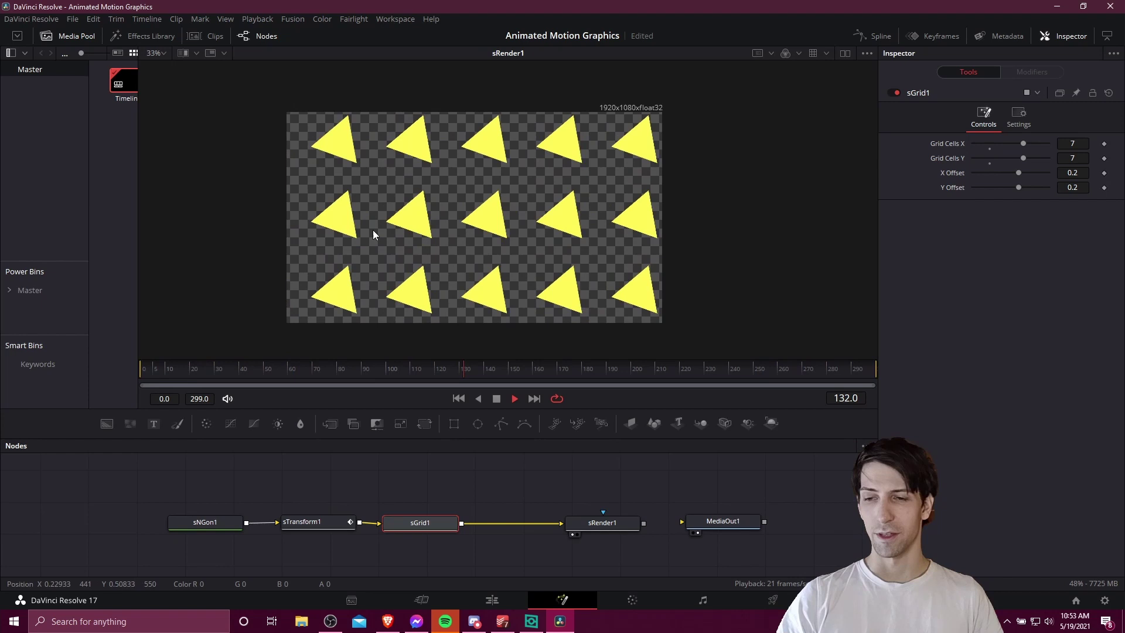
{"action": "key", "text": "space"}
{"action": "left_click_drag", "start_coordinate": [173, 366], "coordinate": [136, 364]}
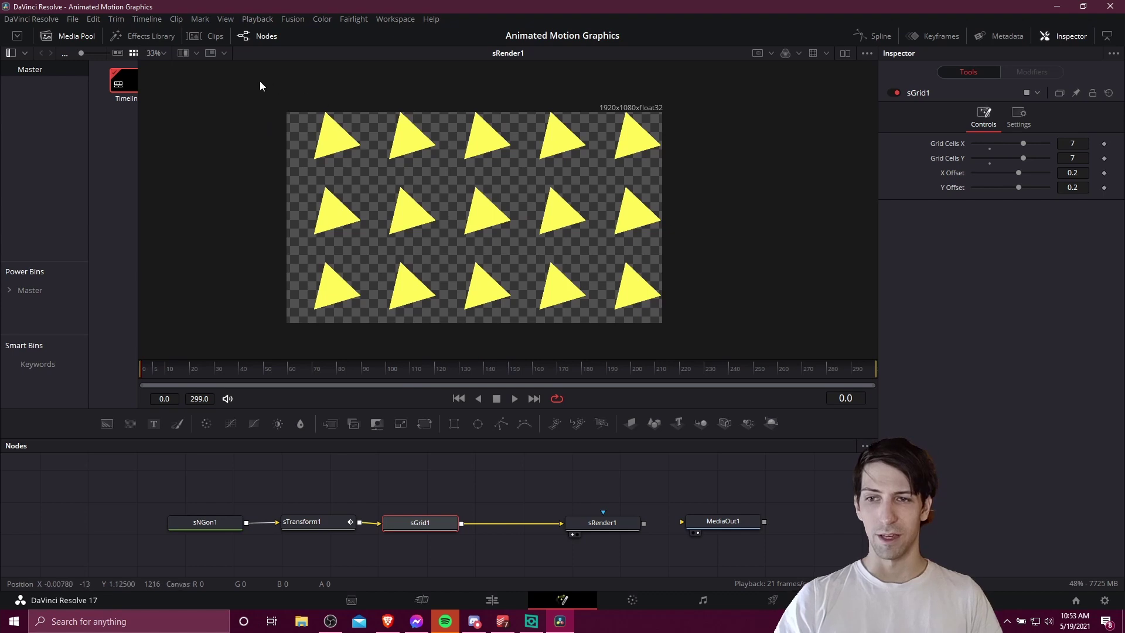
{"action": "key", "text": "space"}
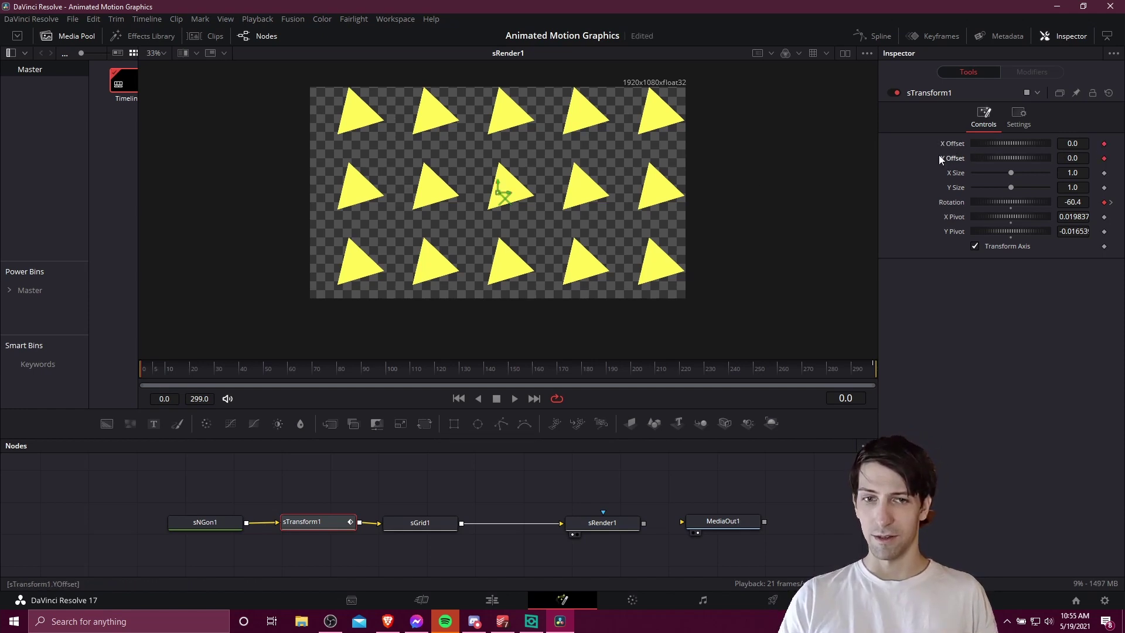
- On frame 299, offset the triangle grid to X 0.46 and Y -0.18
{"action": "left_click_drag", "start_coordinate": [824, 369], "coordinate": [900, 378]}
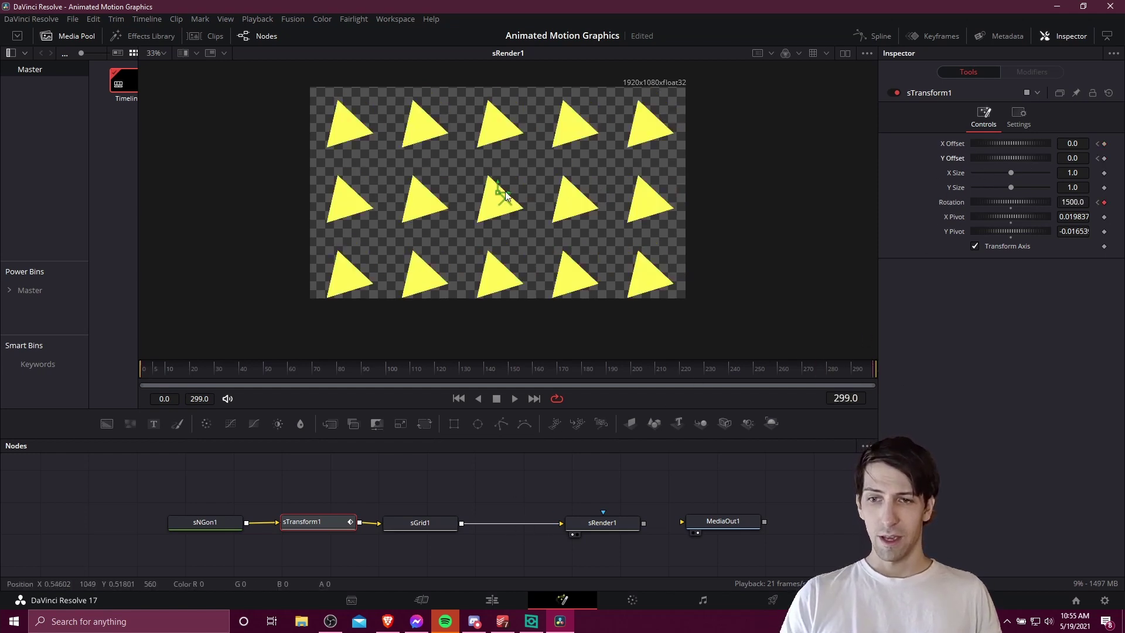
{"action": "left_click_drag", "start_coordinate": [505, 195], "coordinate": [679, 196]}
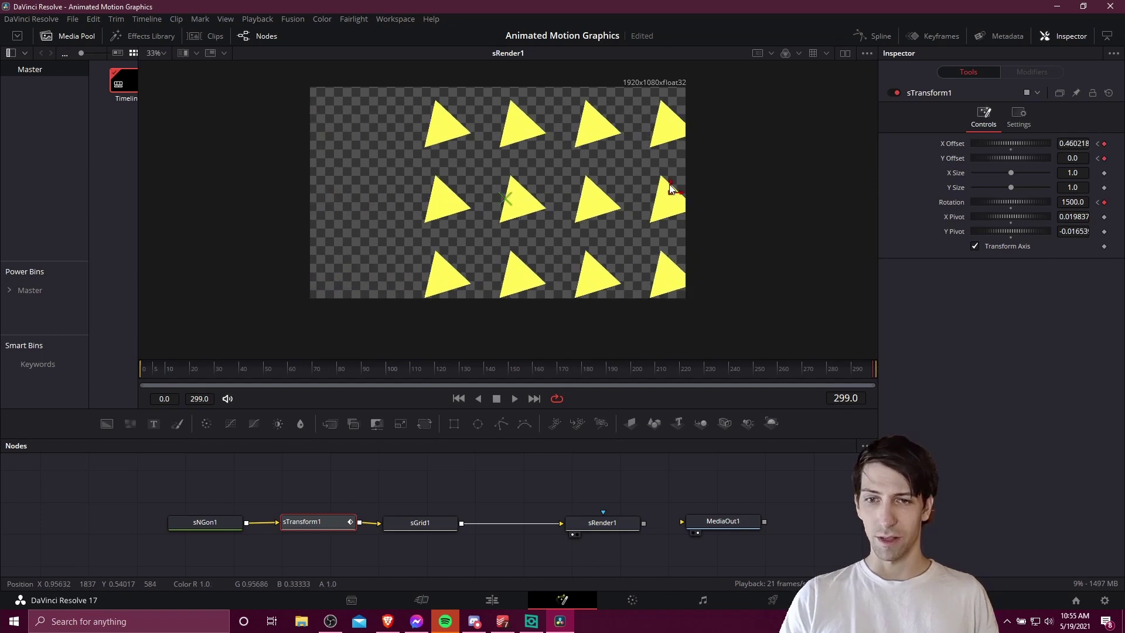
{"action": "left_click_drag", "start_coordinate": [670, 185], "coordinate": [674, 246]}
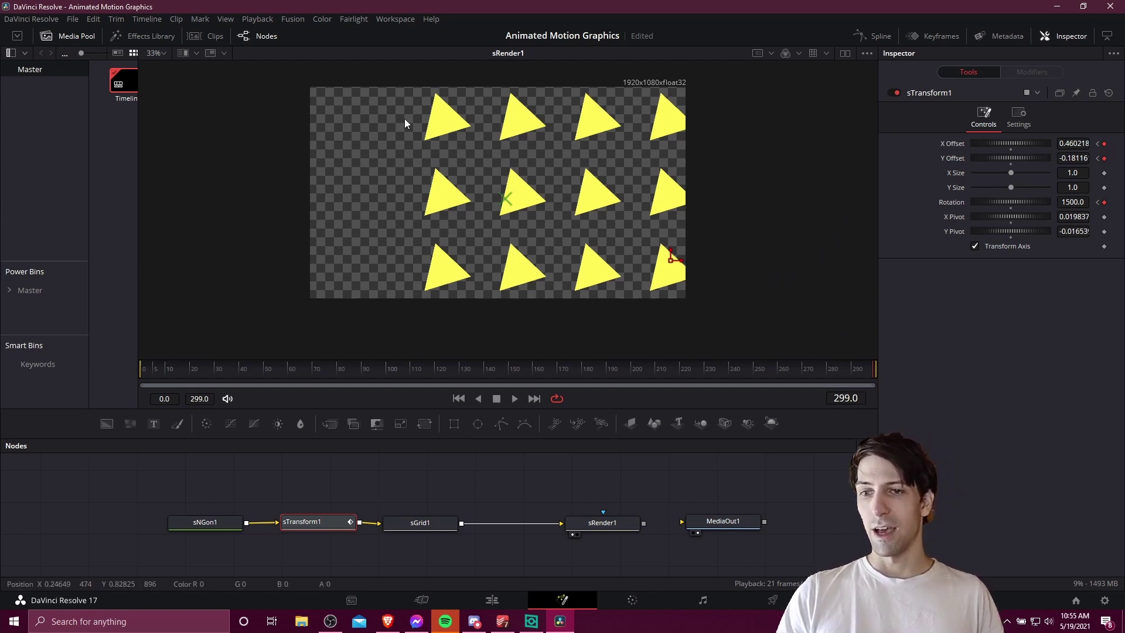
- Widen sGrid1 to 10-by-5 cells and replay the animation from frame 0
{"action": "left_click", "coordinate": [418, 525]}
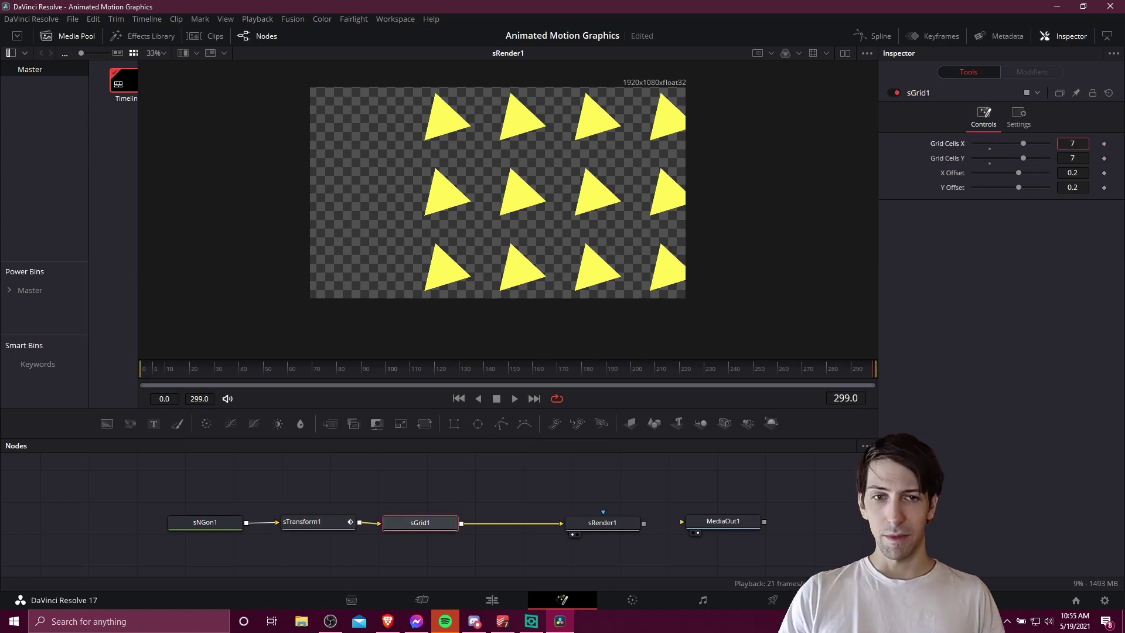
{"action": "left_click_drag", "start_coordinate": [1025, 147], "coordinate": [1047, 146]}
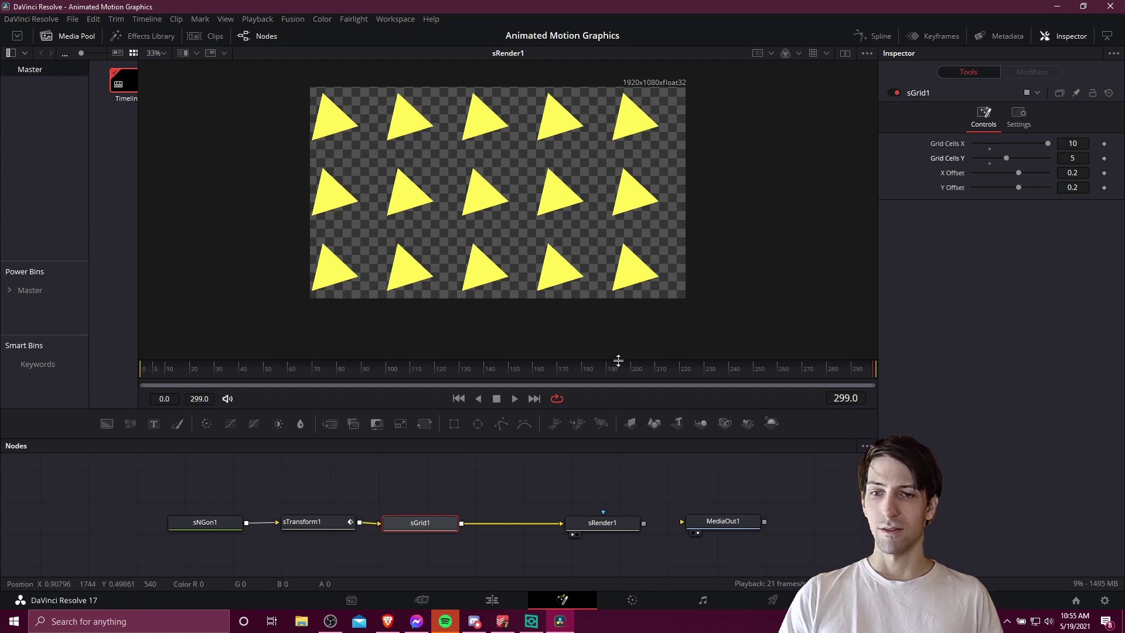
{"action": "left_click", "coordinate": [144, 370]}
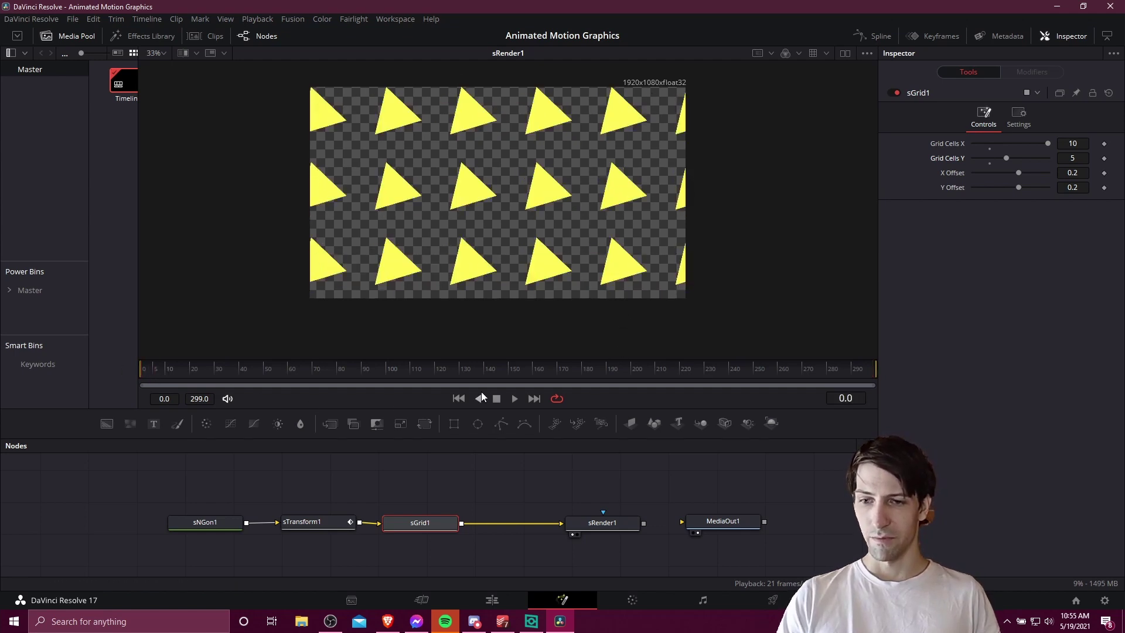
{"action": "left_click", "coordinate": [517, 404]}
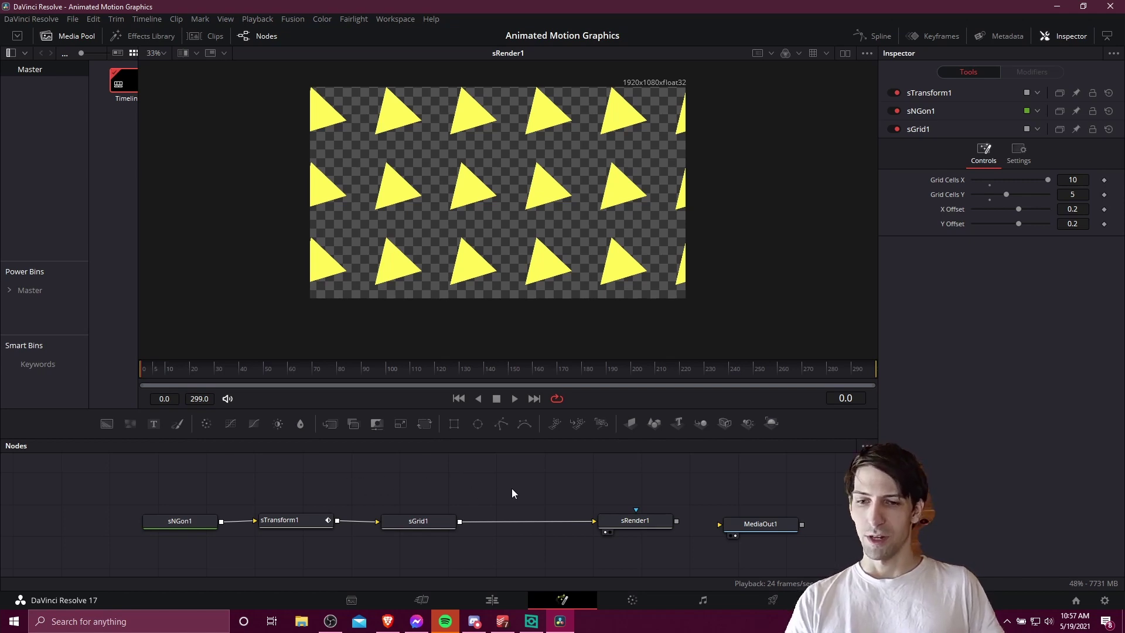
- Add an sMerge node, feed sGrid1 into it, and place it before sRender1
{"action": "right_click", "coordinate": [488, 476]}
{"action": "mouse_move", "coordinate": [545, 279]}
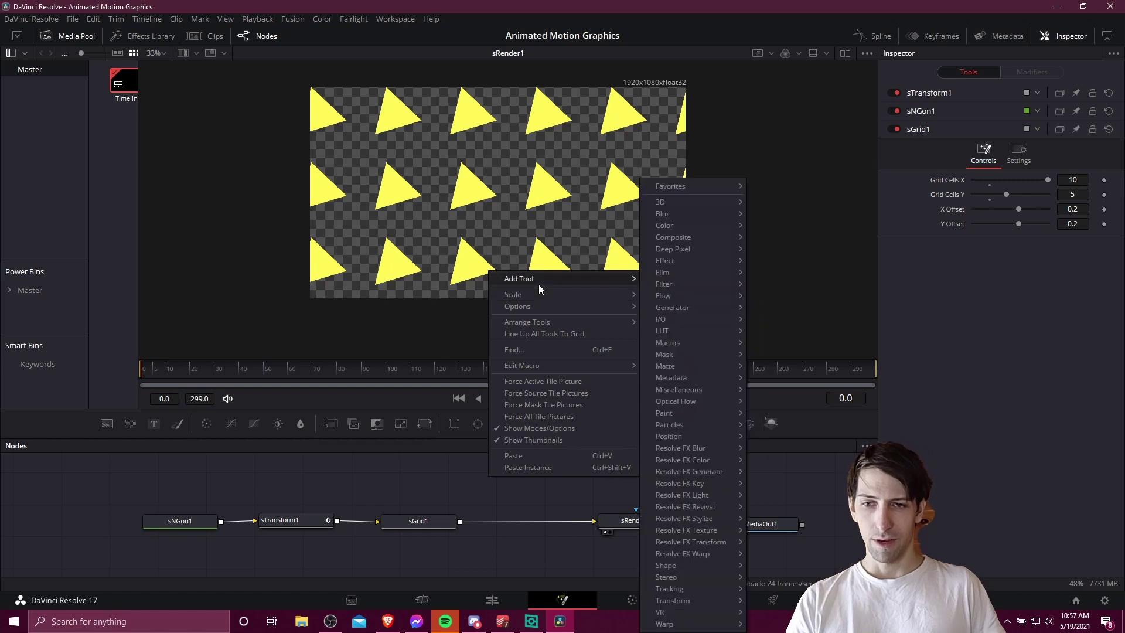
{"action": "mouse_move", "coordinate": [694, 566]}
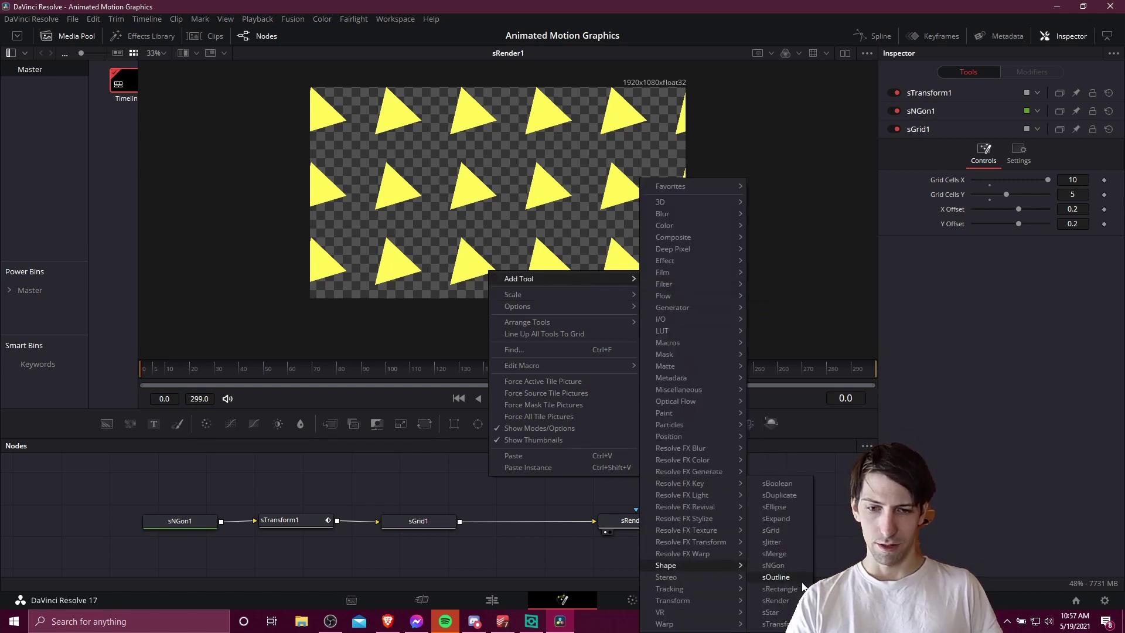
{"action": "left_click", "coordinate": [775, 554]}
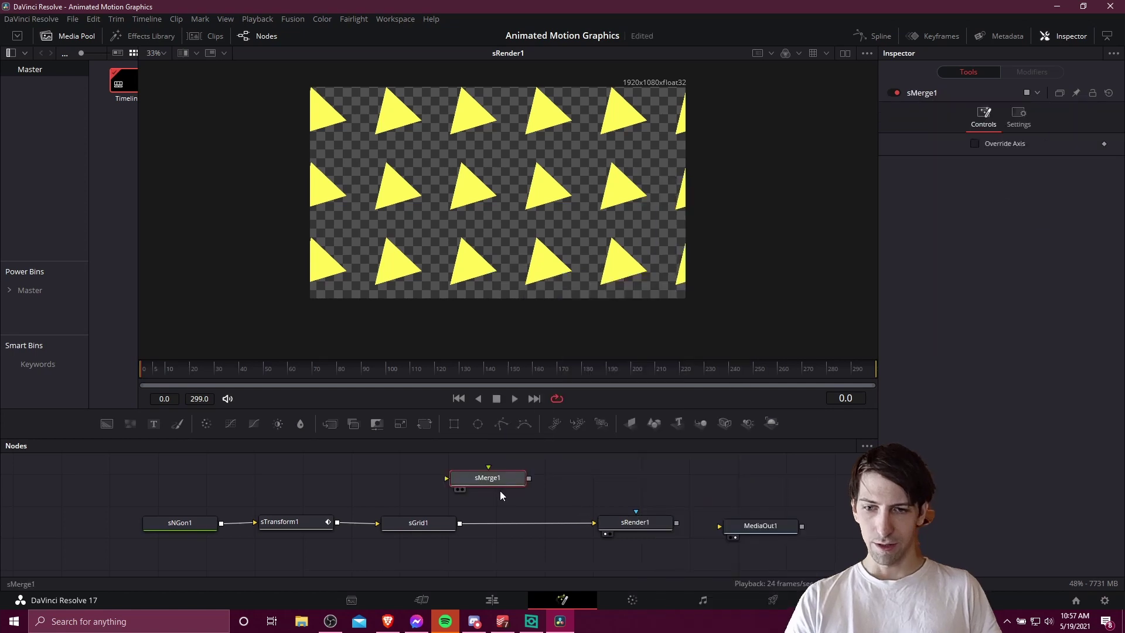
{"action": "mouse_move", "coordinate": [200, 508]}
{"action": "left_mouse_down"}
{"action": "mouse_move", "coordinate": [389, 556]}
{"action": "mouse_move", "coordinate": [373, 537]}
{"action": "mouse_move", "coordinate": [449, 481]}
{"action": "mouse_move", "coordinate": [512, 489]}
{"action": "left_mouse_up"}
{"action": "left_click", "coordinate": [575, 519]}
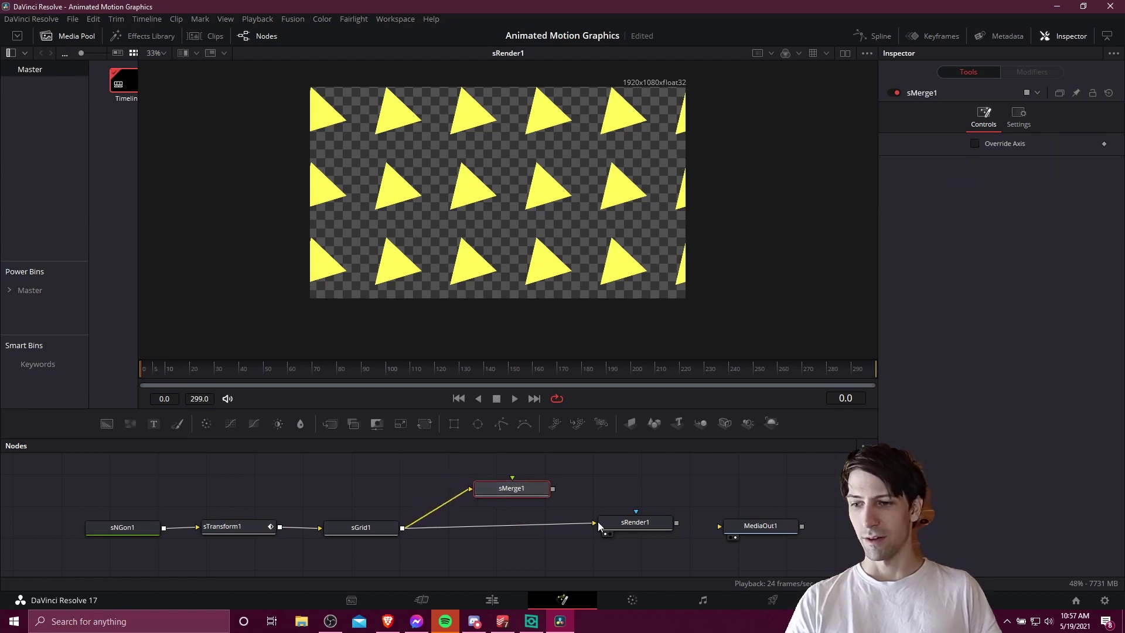
{"action": "mouse_move", "coordinate": [598, 525]}
{"action": "left_mouse_down"}
{"action": "mouse_move", "coordinate": [543, 497]}
{"action": "mouse_move", "coordinate": [549, 529]}
{"action": "mouse_move", "coordinate": [596, 522]}
{"action": "mouse_move", "coordinate": [532, 533]}
{"action": "left_mouse_up"}
- Select sRender1 and play the triangle animation on the Edit page
{"action": "left_click", "coordinate": [635, 522]}
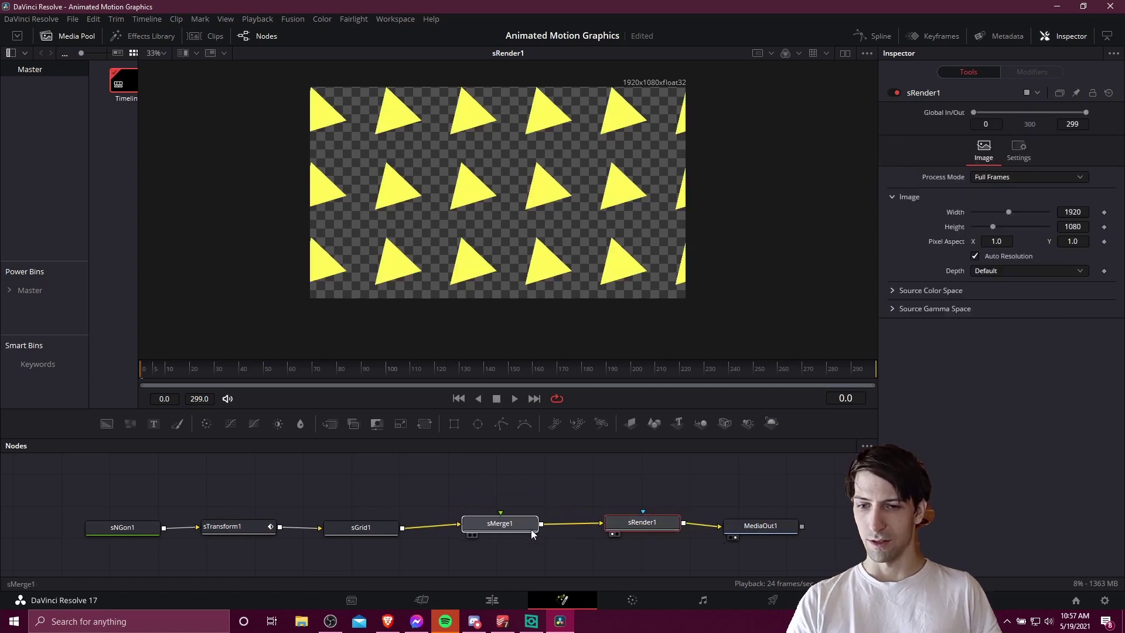
{"action": "left_click", "coordinate": [499, 525]}
{"action": "left_click", "coordinate": [360, 528]}
{"action": "left_click", "coordinate": [525, 601]}
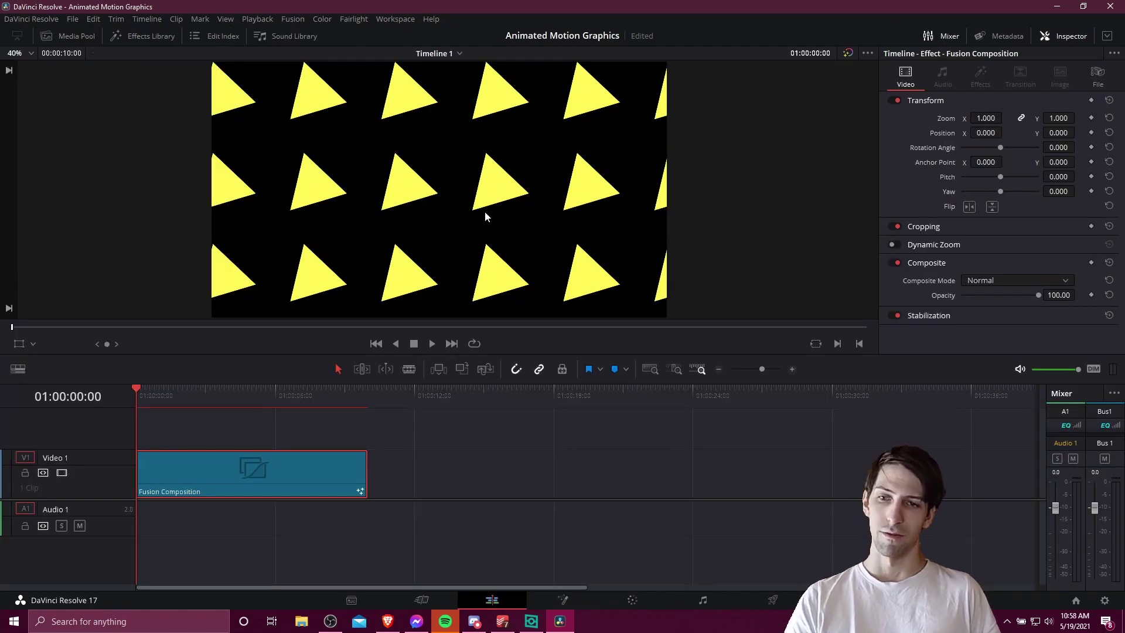
{"action": "key", "text": "space"}
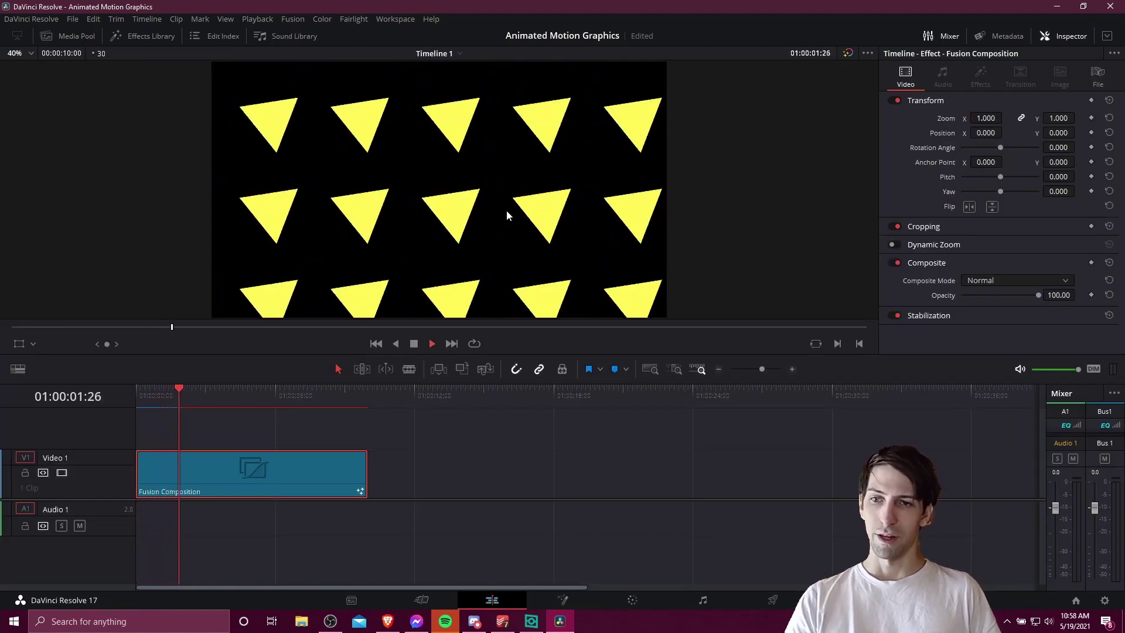
- Back in Fusion, add an sEllipse node and feed its white circle into sMerge1
{"action": "left_click", "coordinate": [563, 599]}
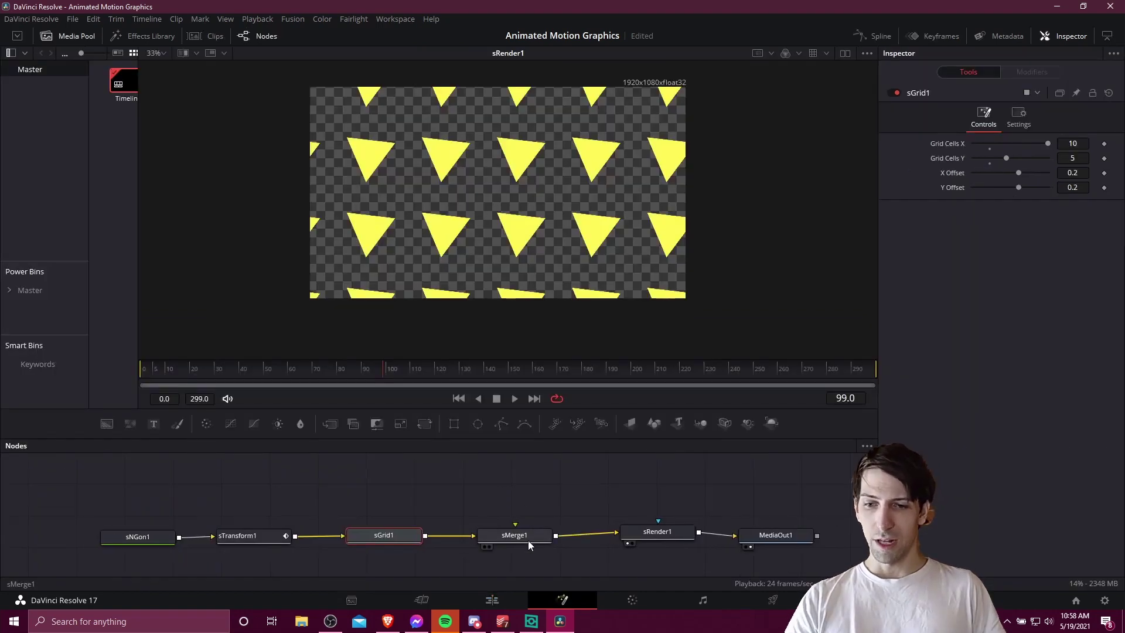
{"action": "left_click", "coordinate": [528, 541]}
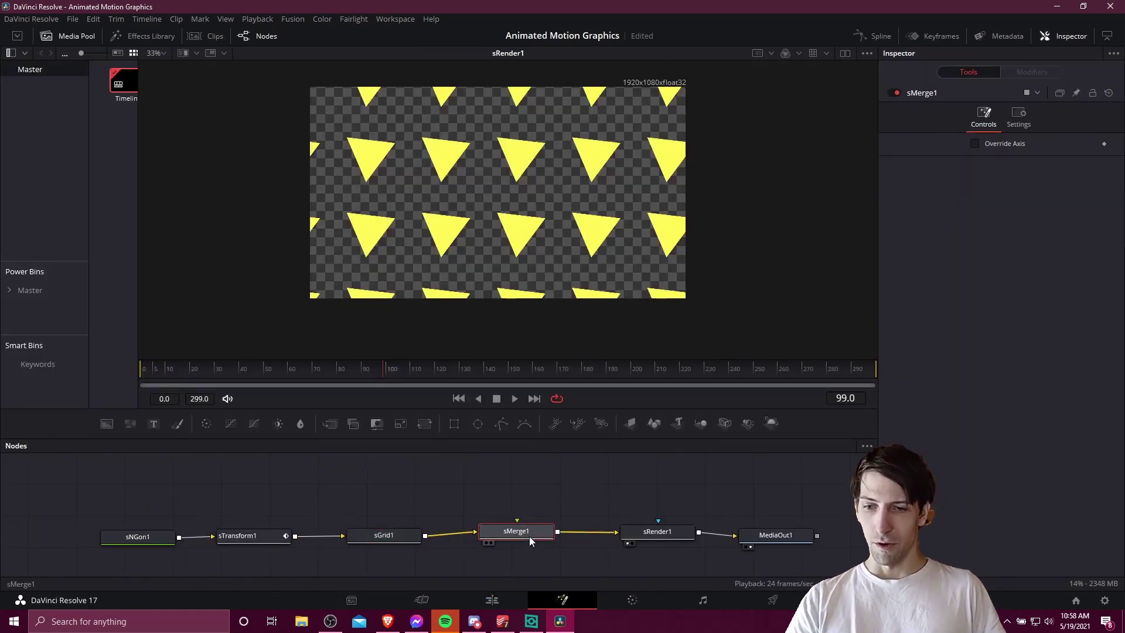
{"action": "right_click", "coordinate": [366, 472]}
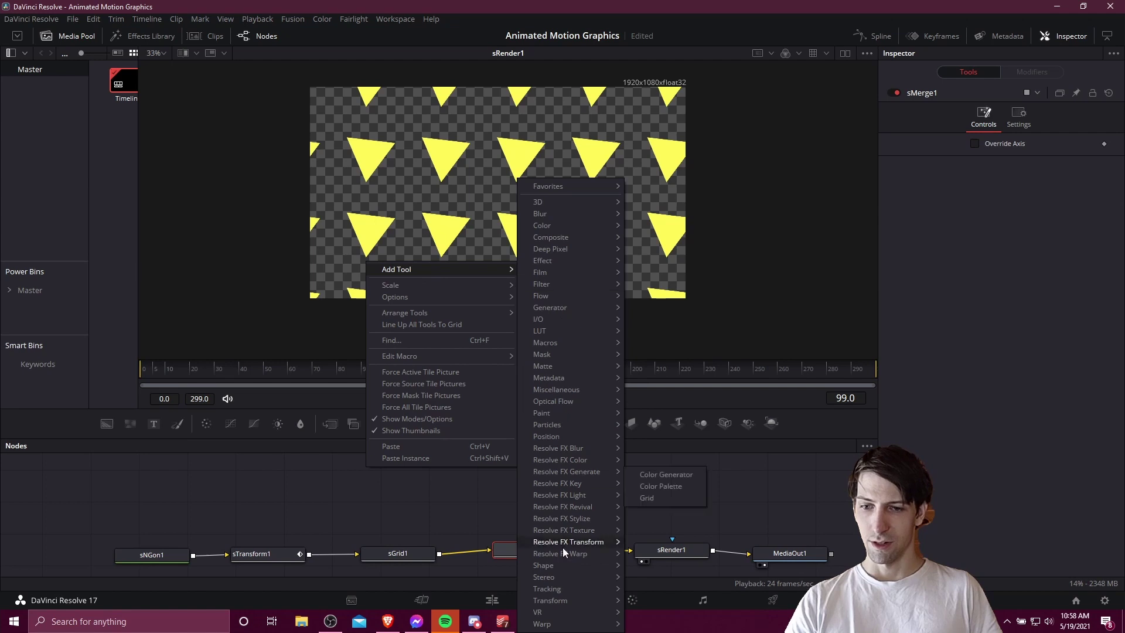
{"action": "mouse_move", "coordinate": [543, 565]}
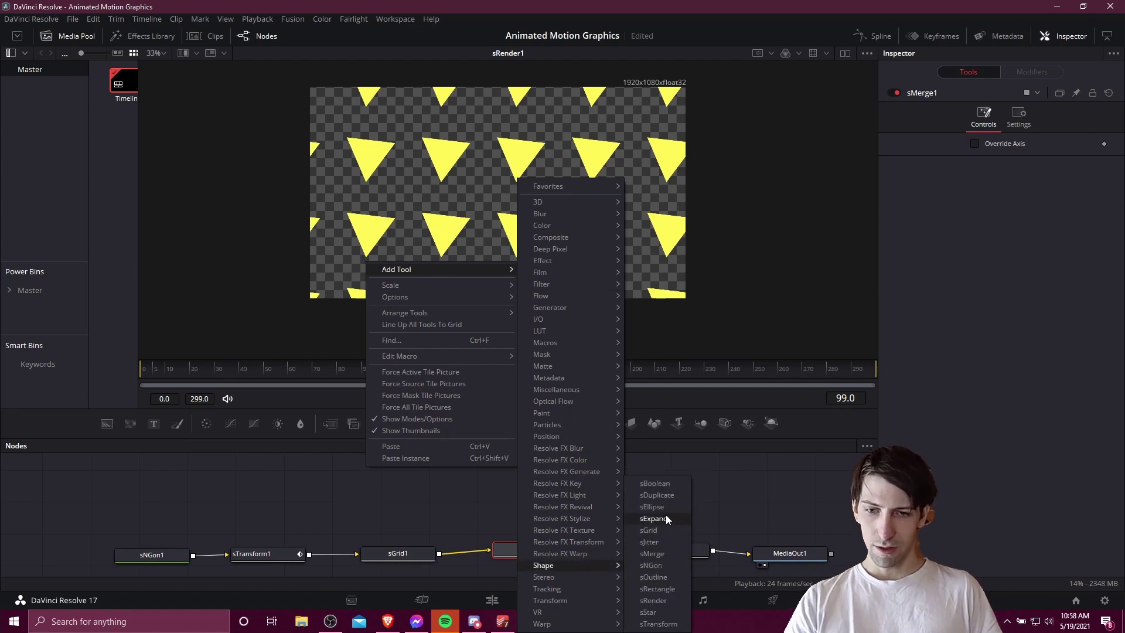
{"action": "left_click", "coordinate": [667, 507]}
{"action": "left_click_drag", "start_coordinate": [420, 501], "coordinate": [538, 567]}
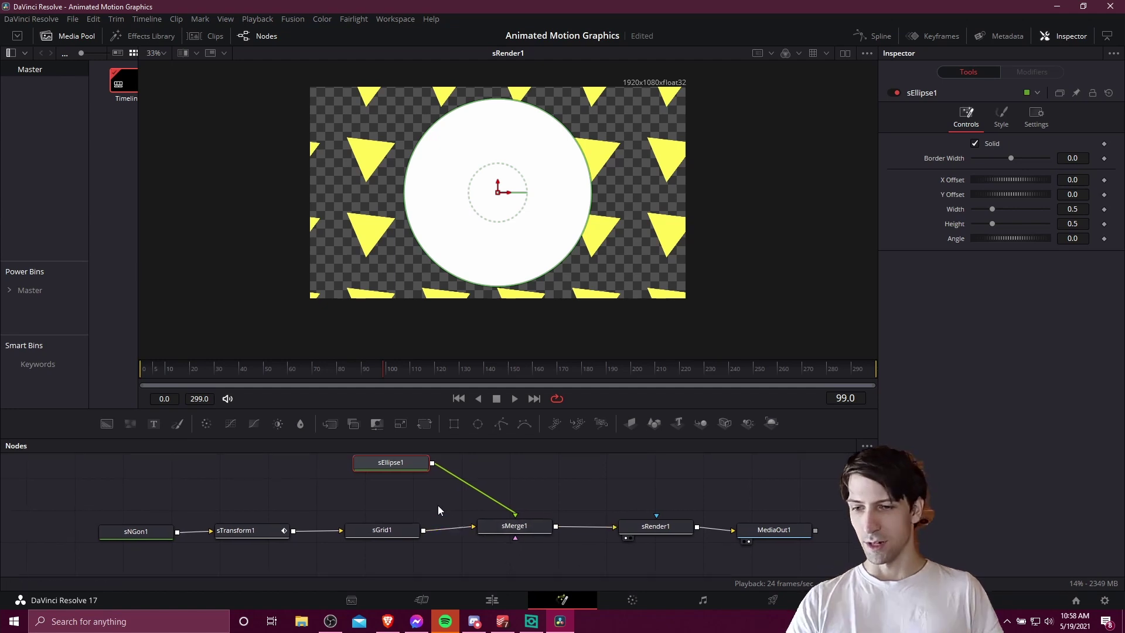
- Paste the ellipse as sEllipse1_1 into sMerge1, tint it cyan (Red 0.535), and check it
{"action": "key", "text": "ctrl+v"}
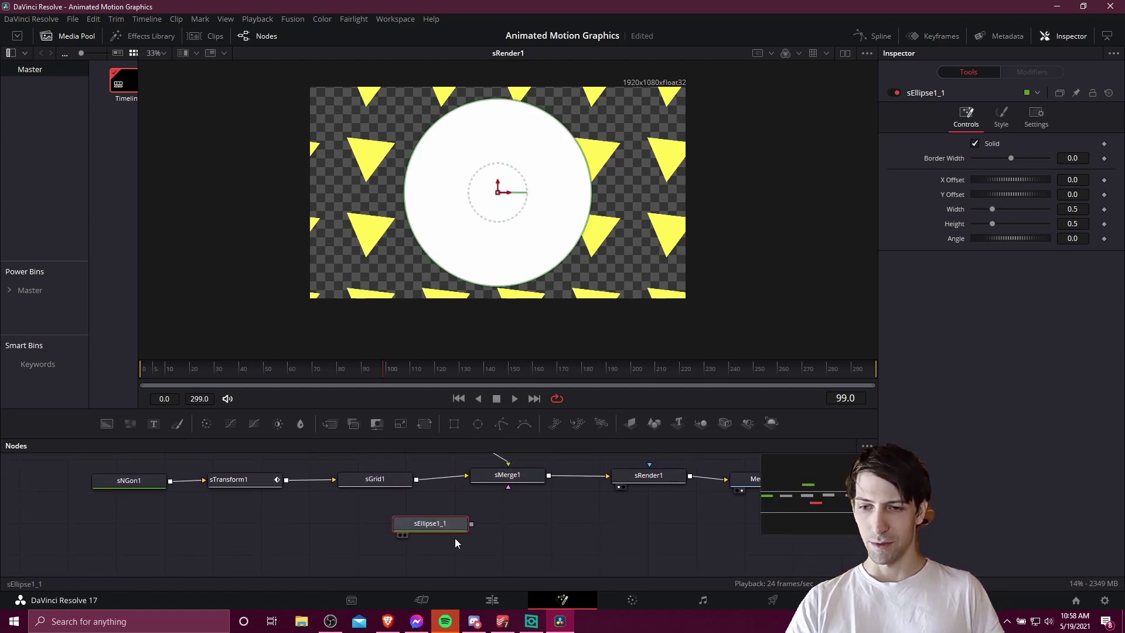
{"action": "left_click_drag", "start_coordinate": [471, 524], "coordinate": [508, 486]}
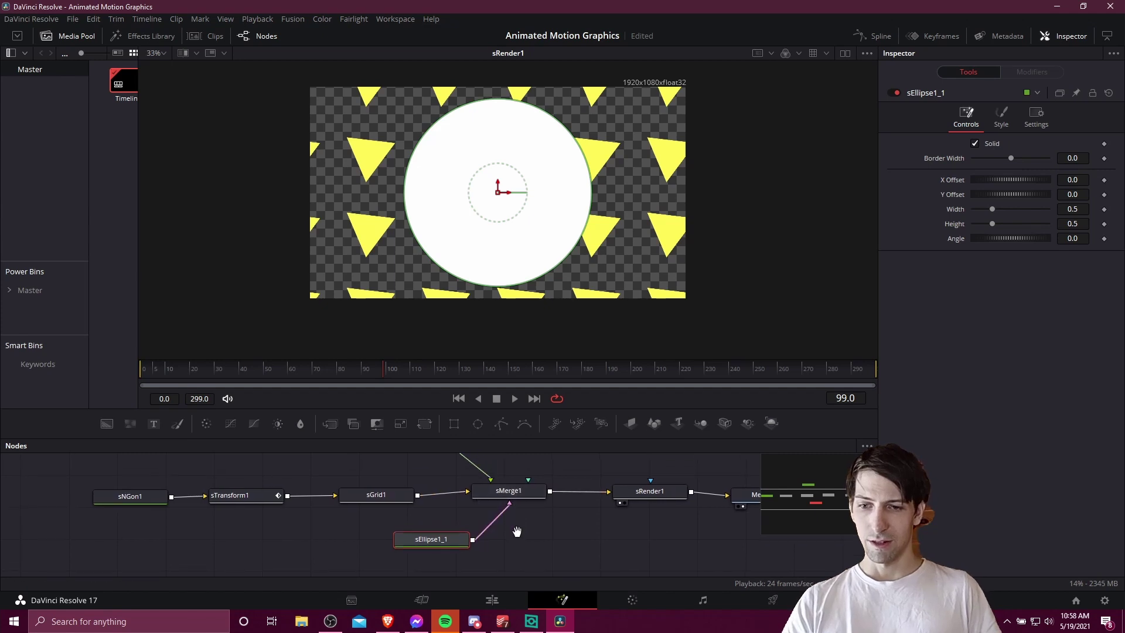
{"action": "left_click", "coordinate": [1000, 114]}
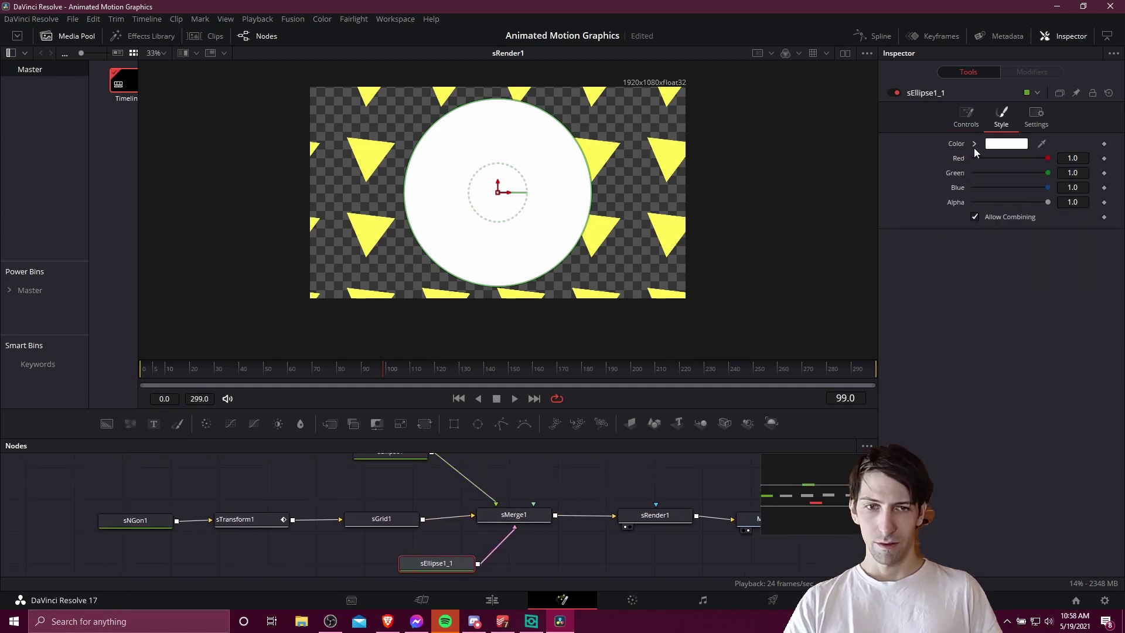
{"action": "left_click_drag", "start_coordinate": [1034, 159], "coordinate": [1014, 159]}
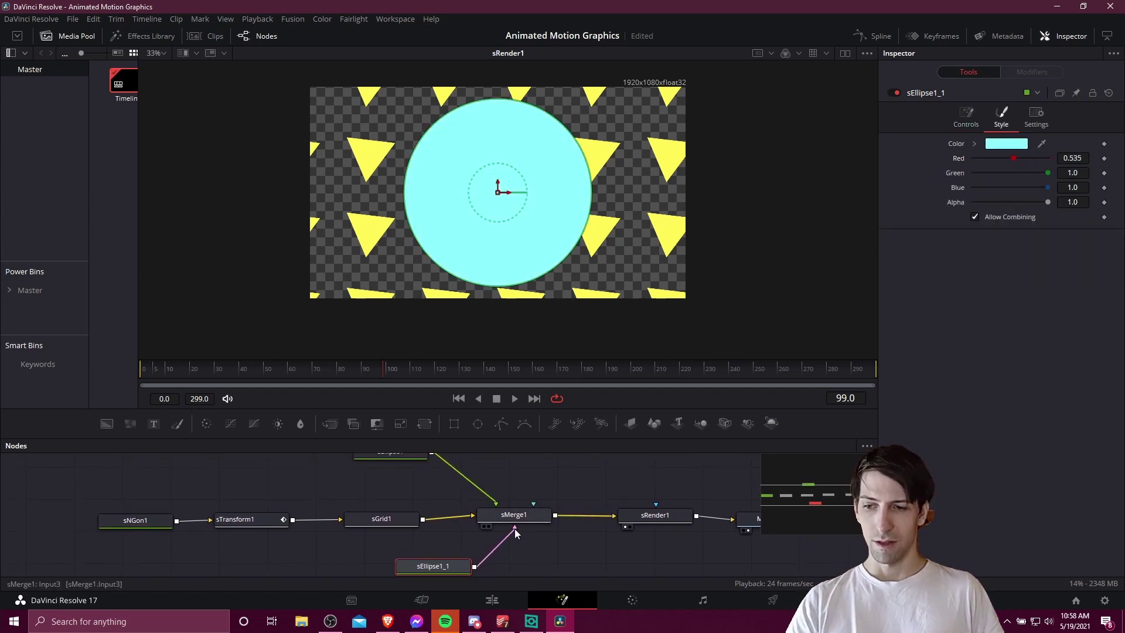
{"action": "scroll", "coordinate": [515, 532], "scroll_direction": "up", "scroll_amount": 1}
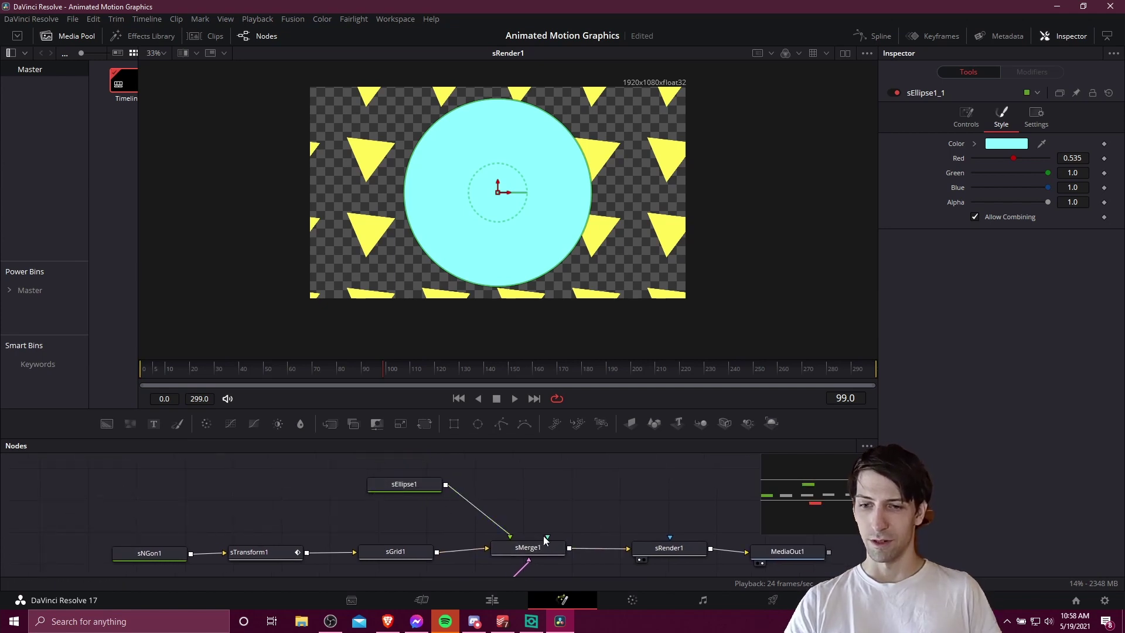
{"action": "left_click", "coordinate": [491, 599]}
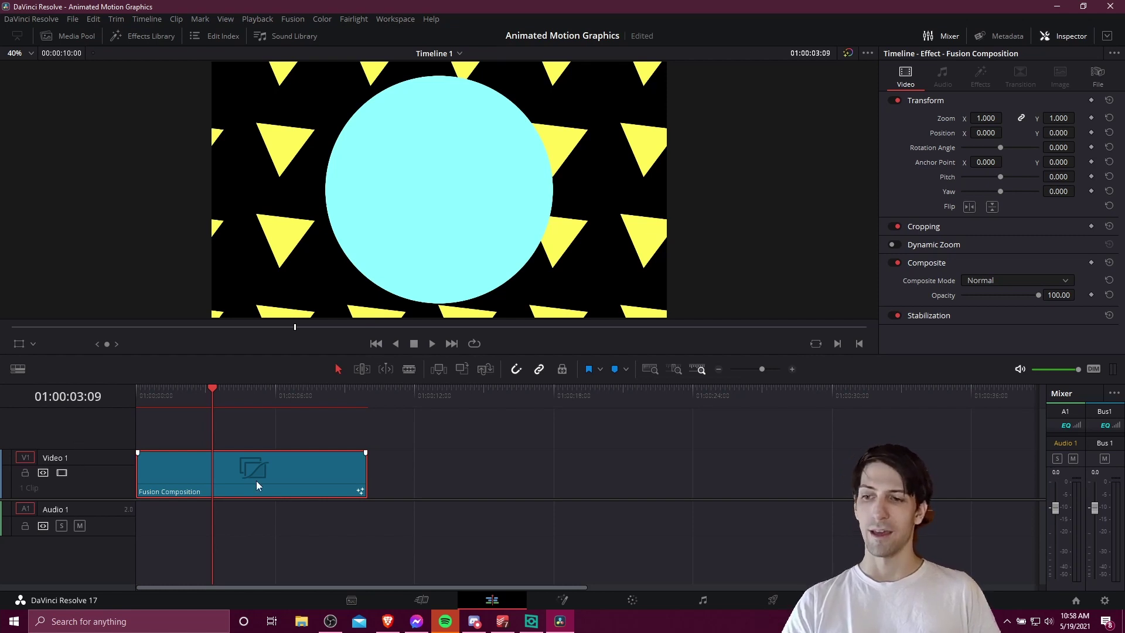
{"action": "left_click", "coordinate": [563, 599]}
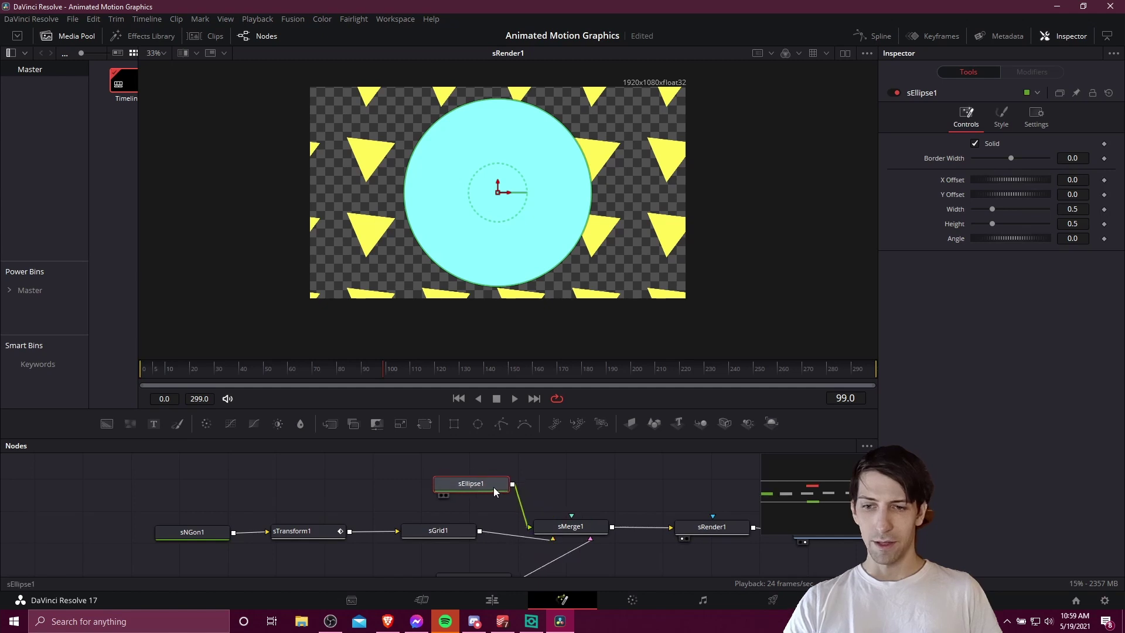
- Move the white circle right and the cyan circle left, then rewire sGrid1 into sMerge1
{"action": "left_click_drag", "start_coordinate": [481, 473], "coordinate": [486, 473]}
{"action": "left_click_drag", "start_coordinate": [508, 194], "coordinate": [541, 194]}
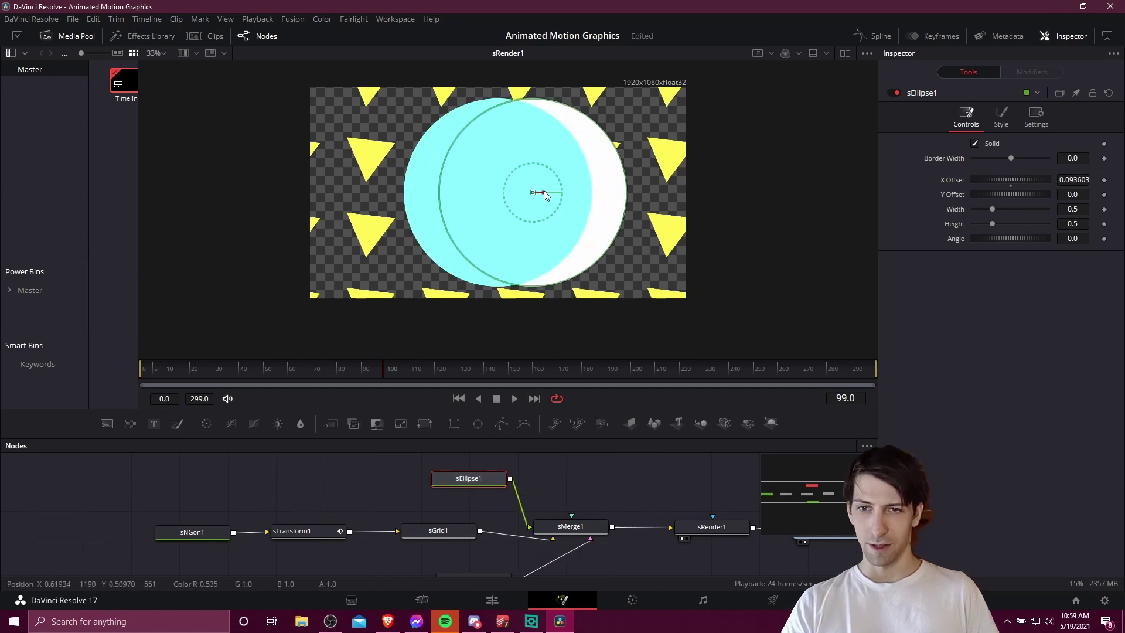
{"action": "key", "text": "ctrl+v"}
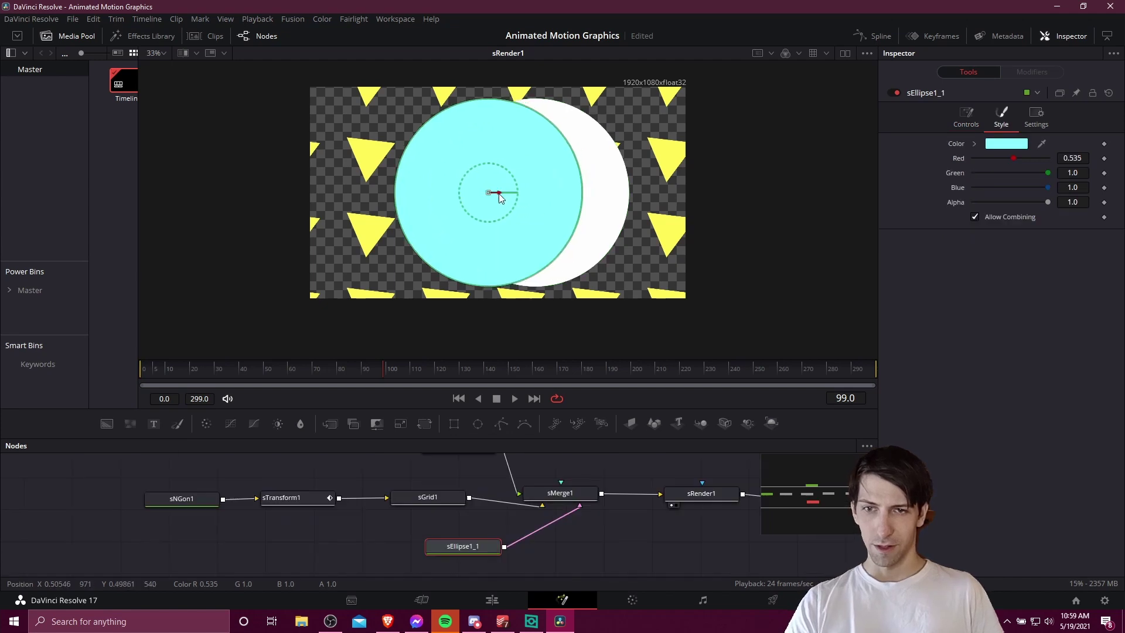
{"action": "left_click_drag", "start_coordinate": [510, 196], "coordinate": [471, 196]}
{"action": "left_click", "coordinate": [402, 273]}
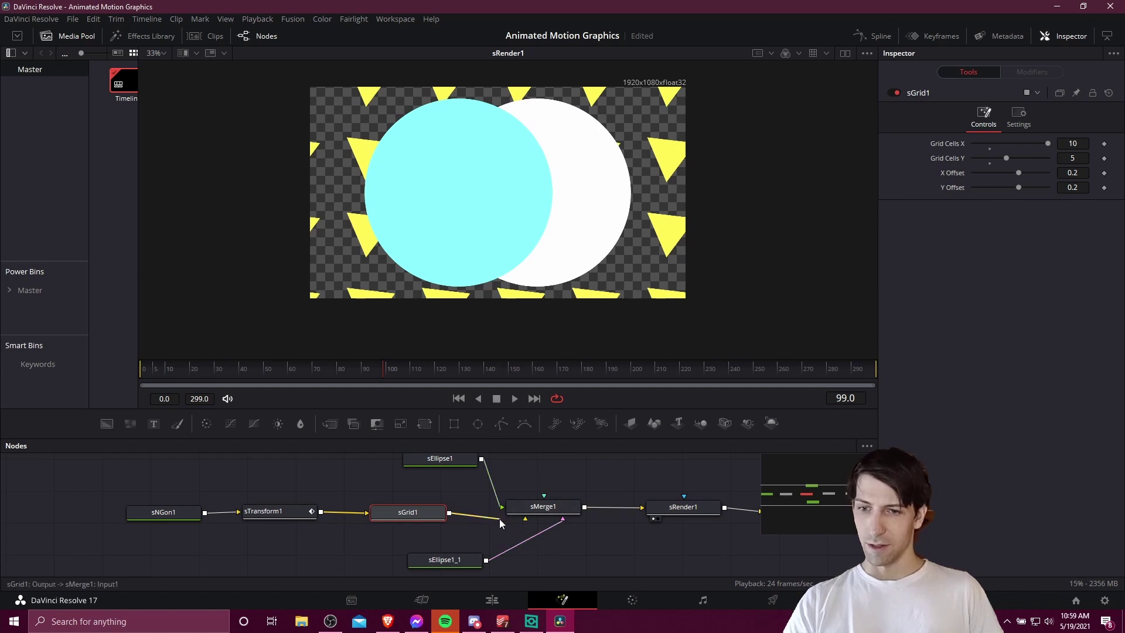
{"action": "left_click_drag", "start_coordinate": [499, 519], "coordinate": [563, 497]}
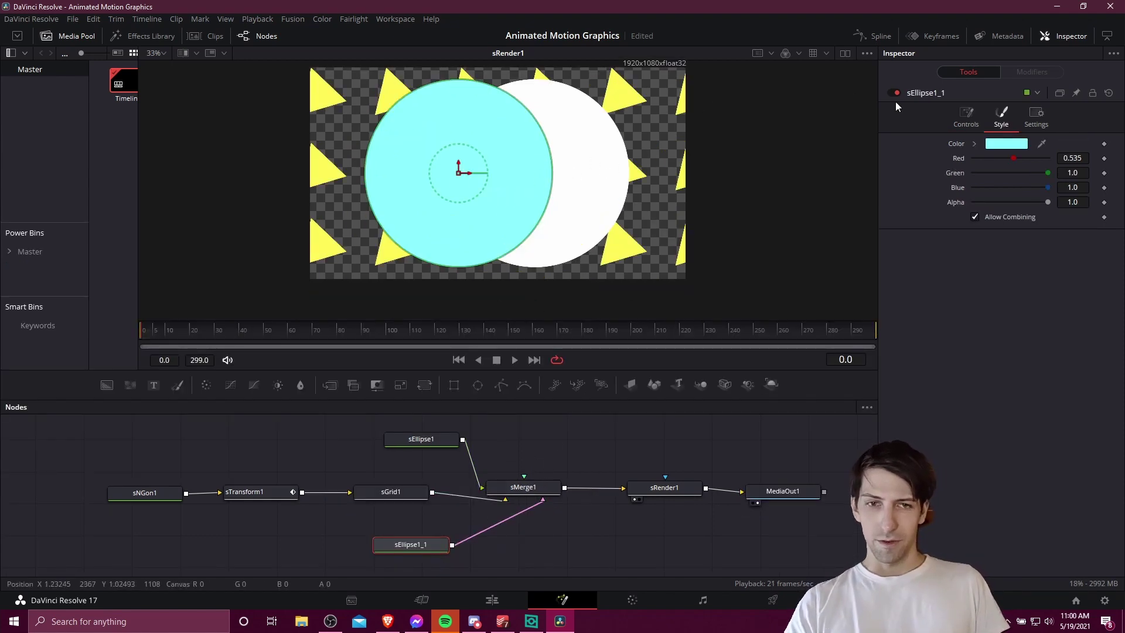
- Set the cyan circle's Width and Height to 0.35
{"action": "left_click", "coordinate": [966, 115]}
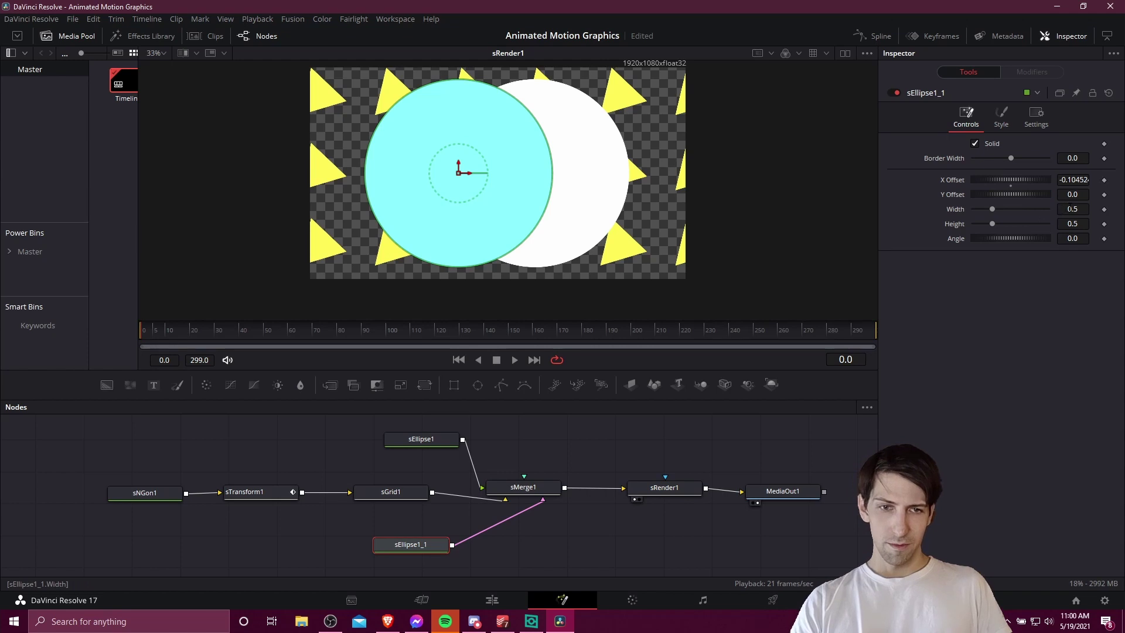
{"action": "key", "text": "End"}
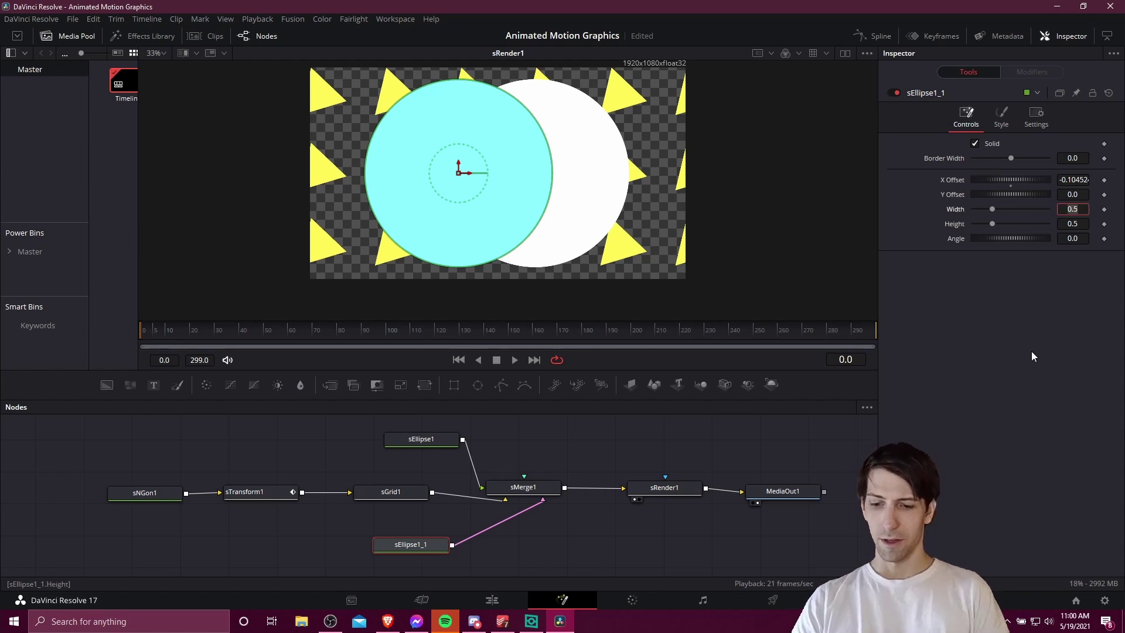
{"action": "type", "text": "/2"}
{"action": "key", "text": "Tab"}
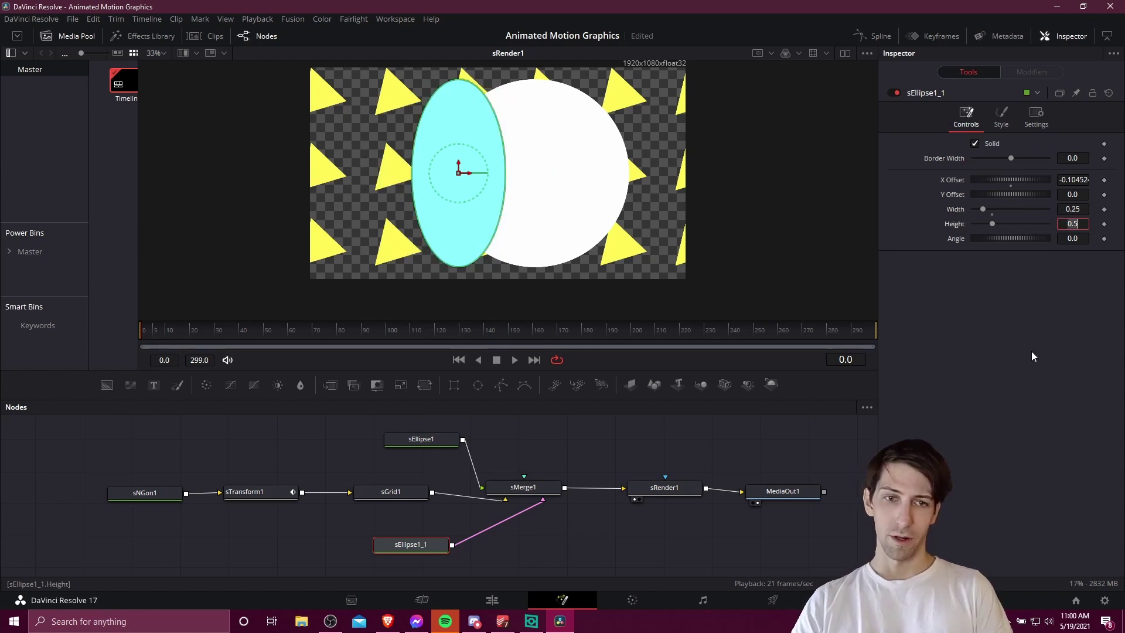
{"action": "type", "text": "0.25"}
{"action": "key", "text": "Tab"}
- Set the white circle's Width and Height to 0.35 and save the project
{"action": "left_click", "coordinate": [421, 439]}
{"action": "type", "text": "0.25"}
{"action": "key", "text": "Tab"}
{"action": "type", "text": "0.25"}
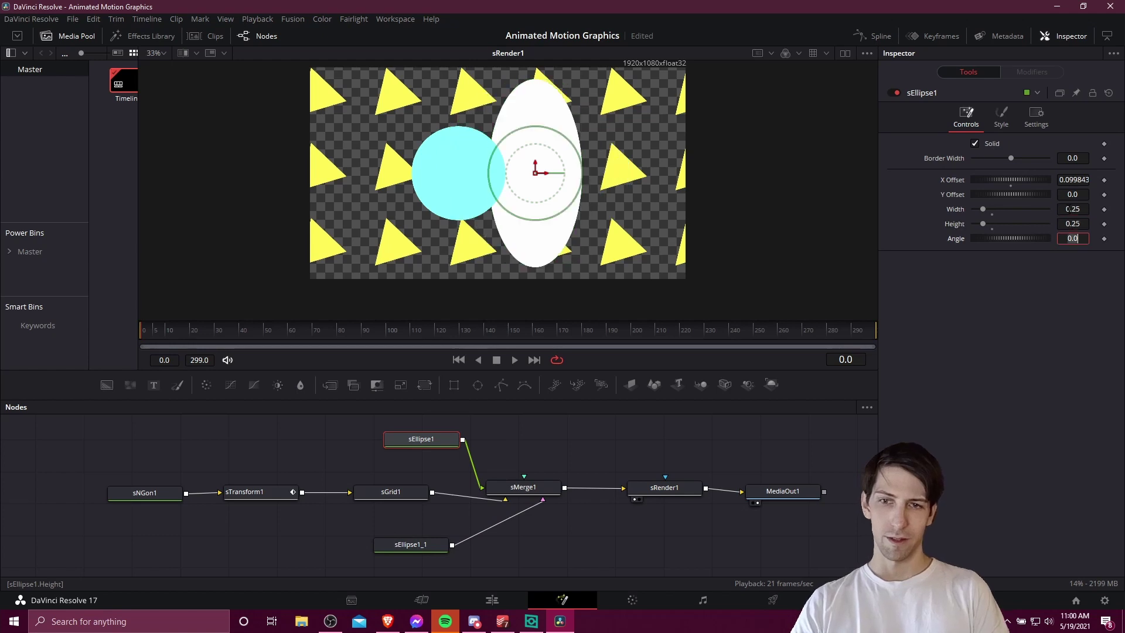
{"action": "key", "text": "Tab"}
{"action": "key", "text": "Tab"}
{"action": "key", "text": "Tab"}
{"action": "key", "text": "Tab"}
{"action": "key", "text": "Tab"}
{"action": "type", "text": "0.35"}
{"action": "key", "text": "Tab"}
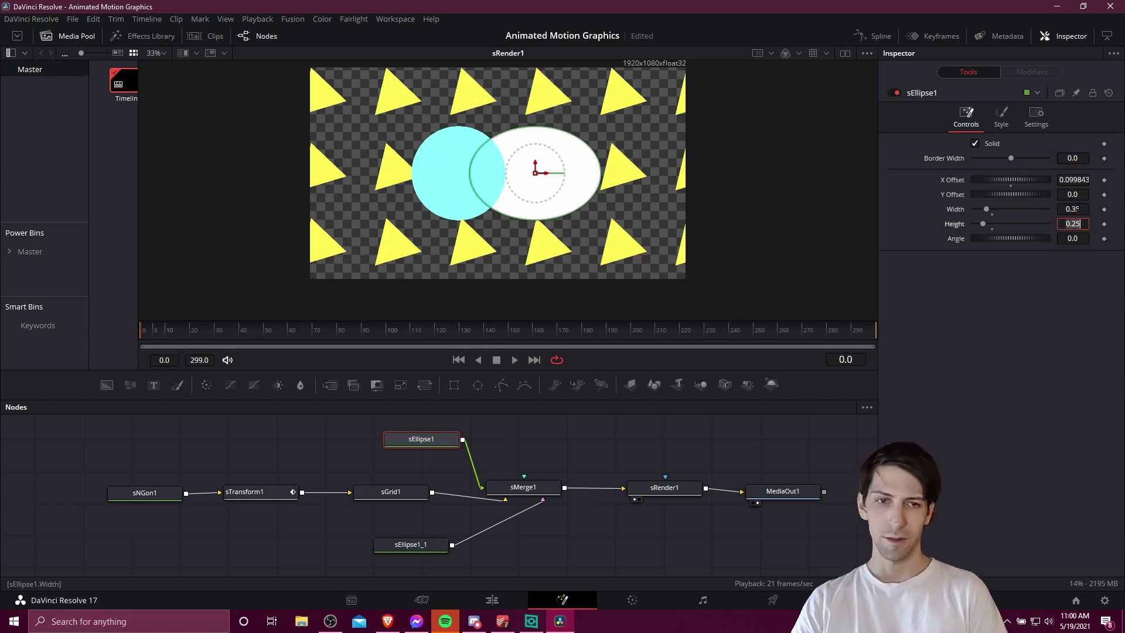
{"action": "type", "text": "5"}
{"action": "key", "text": "Return"}
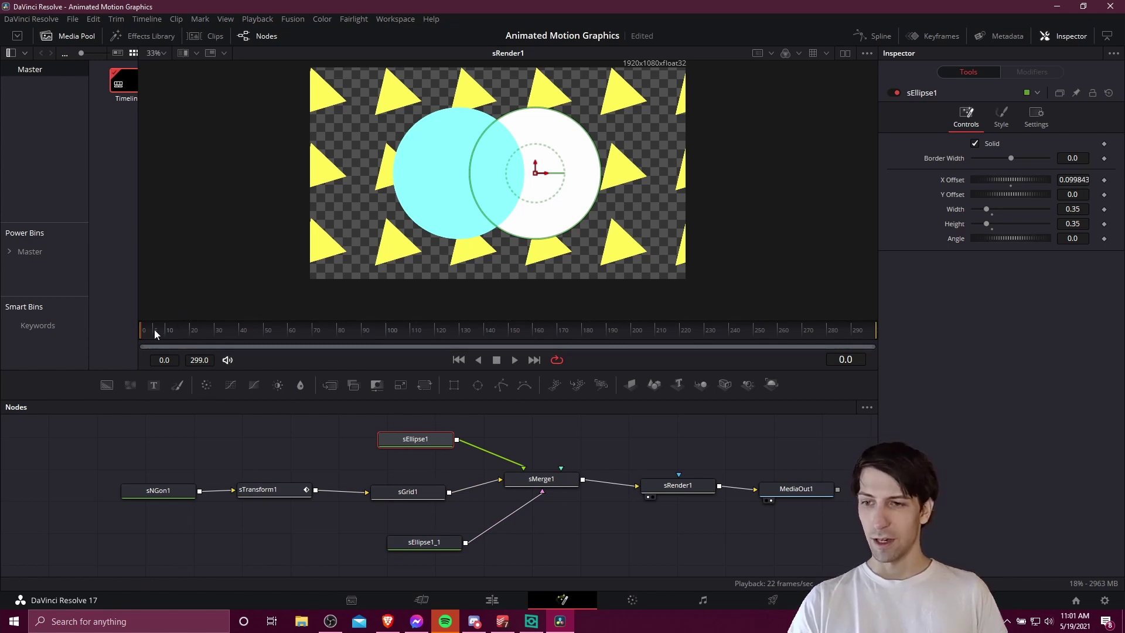
{"action": "key", "text": "ctrl+s"}
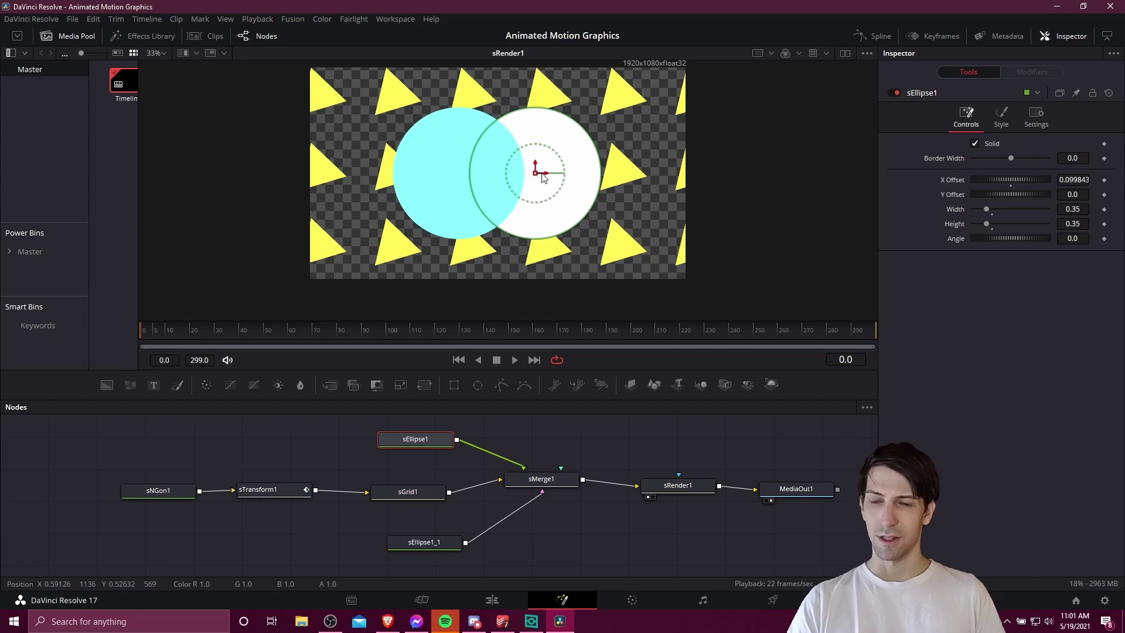
- Keyframe the cyan circle at 0.1 width and height on frame 0, then play the growth to 0.35
{"action": "left_click", "coordinate": [177, 330]}
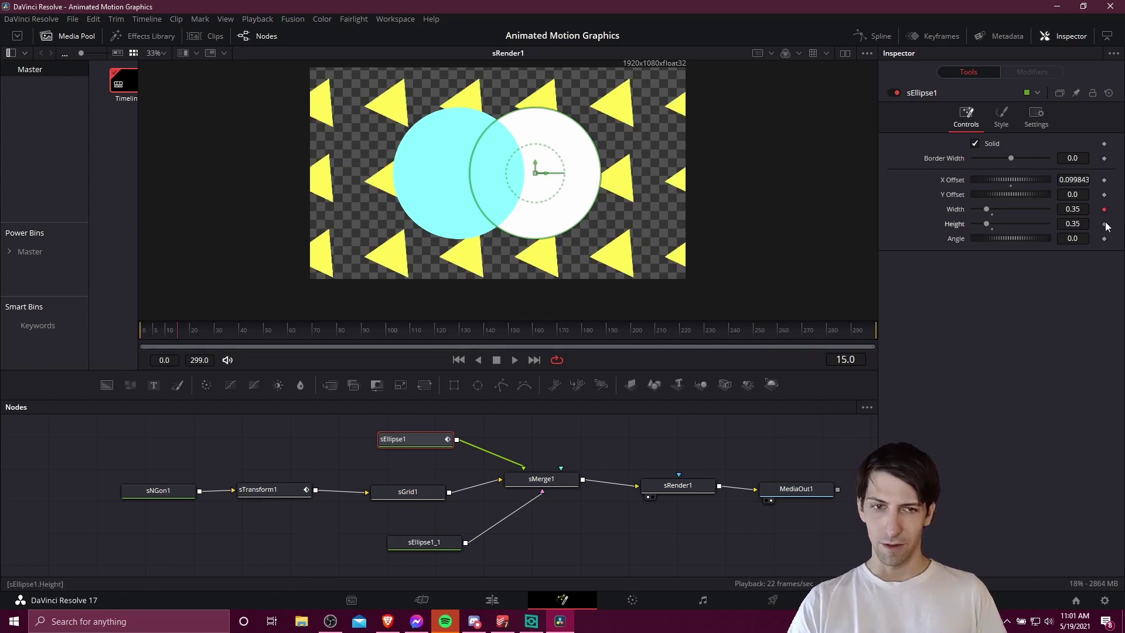
{"action": "left_click", "coordinate": [395, 543]}
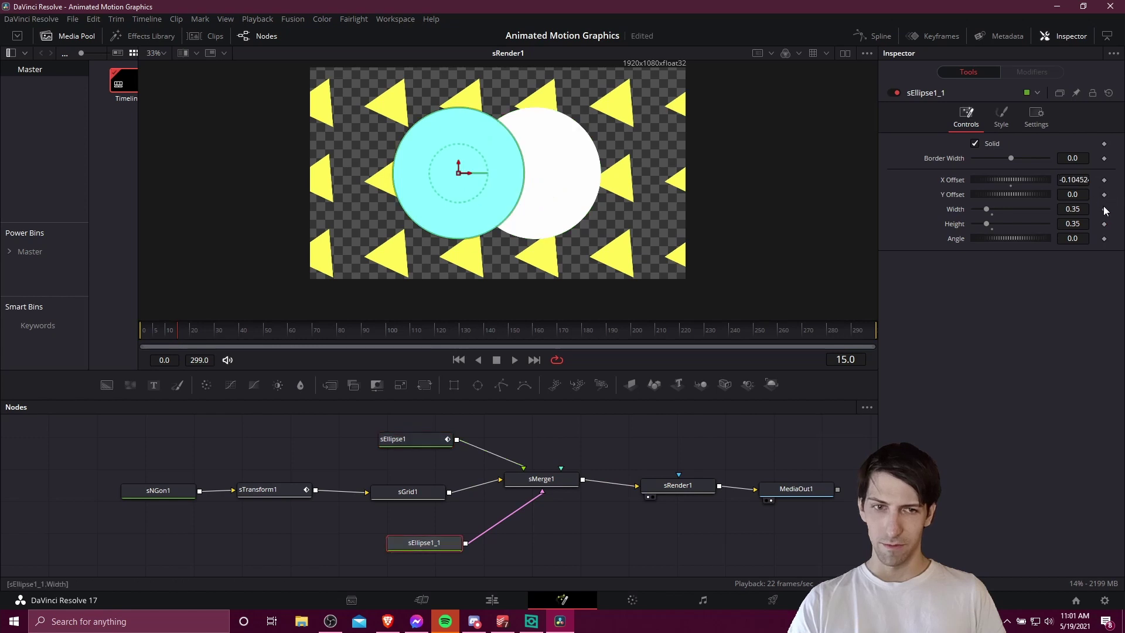
{"action": "left_click", "coordinate": [146, 330]}
{"action": "left_click", "coordinate": [392, 438]}
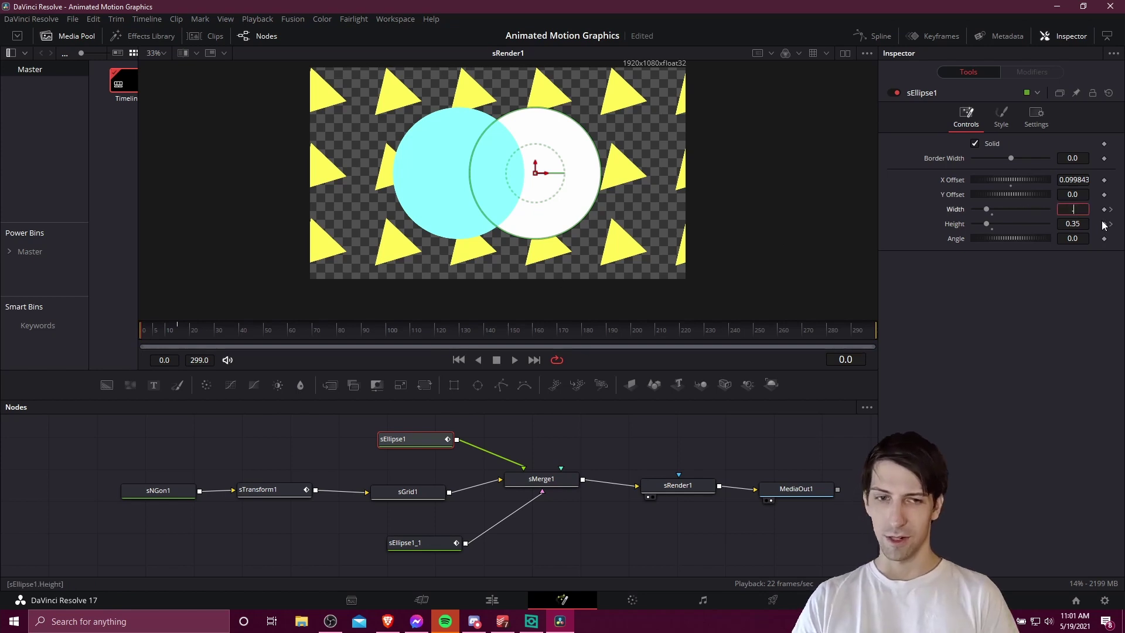
{"action": "left_click", "coordinate": [404, 542]}
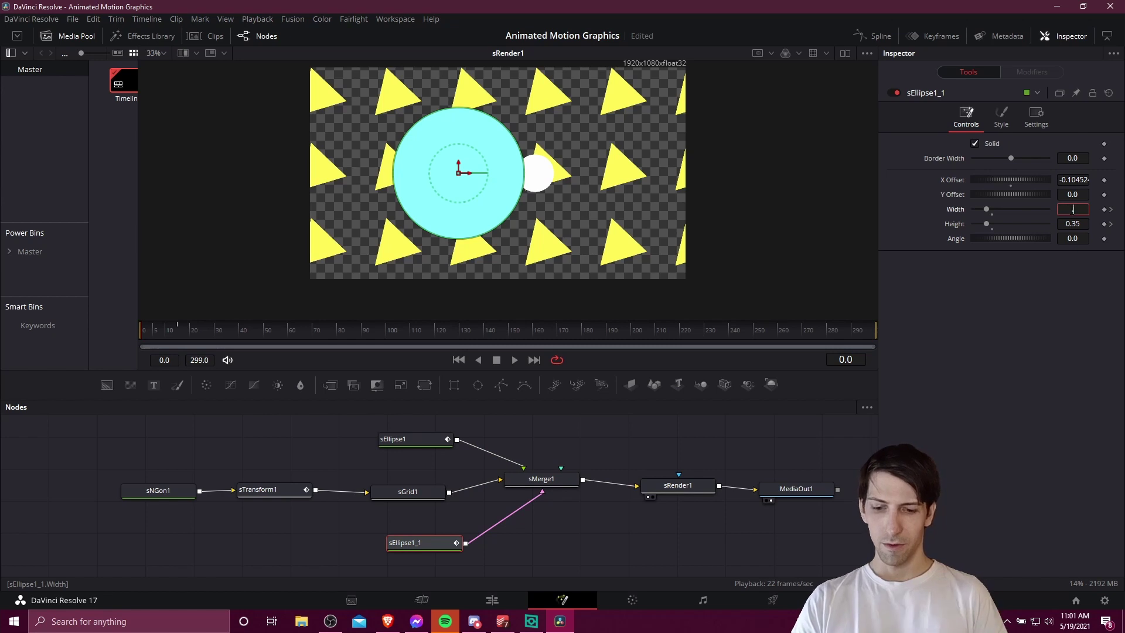
{"action": "type", "text": "0.1"}
{"action": "key", "text": "Tab"}
{"action": "type", "text": "0.1"}
{"action": "key", "text": "Tab"}
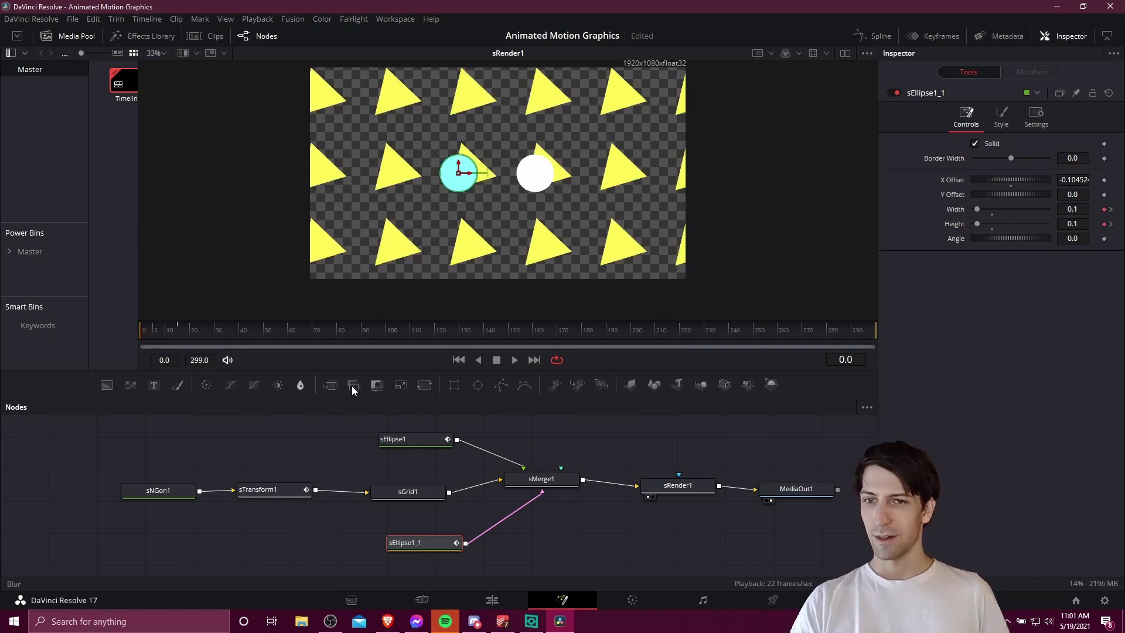
{"action": "key", "text": "space"}
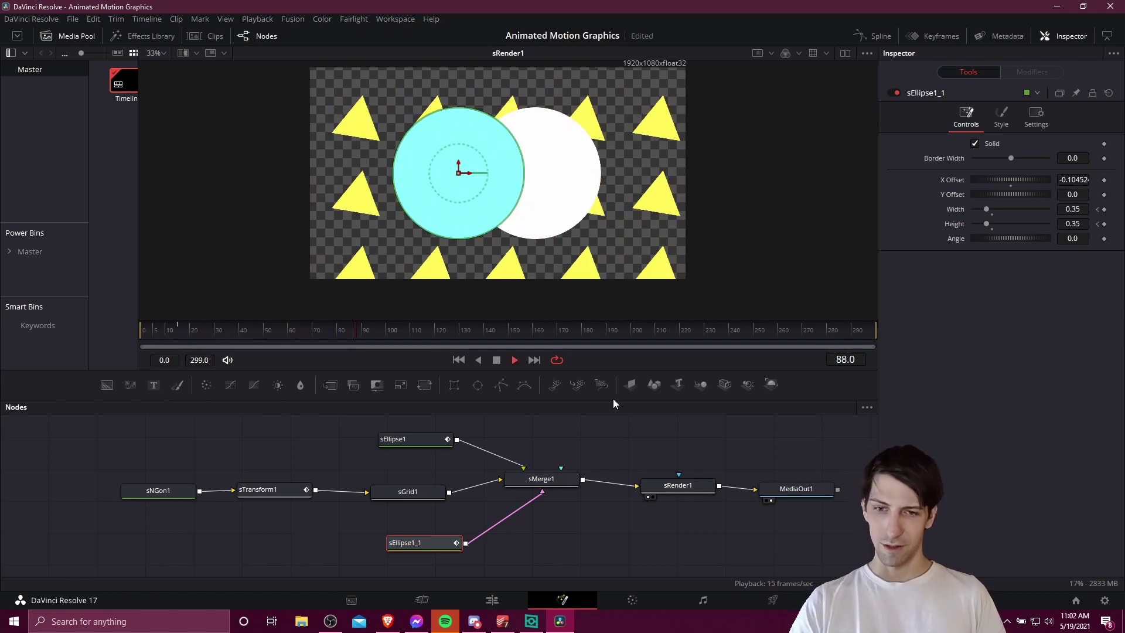
- Make room in the node graph and add a Text+ node and a Merge node
{"action": "left_click", "coordinate": [628, 444]}
{"action": "left_click_drag", "start_coordinate": [710, 500], "coordinate": [768, 494]}
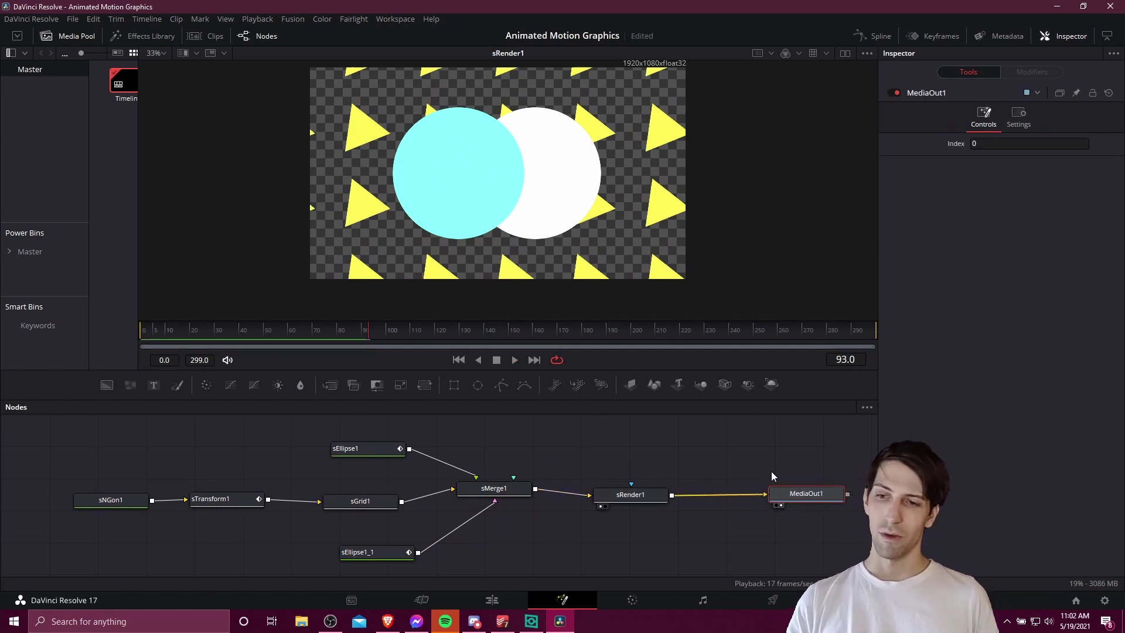
{"action": "mouse_move", "coordinate": [772, 458]}
{"action": "left_mouse_down"}
{"action": "mouse_move", "coordinate": [702, 438]}
{"action": "mouse_move", "coordinate": [693, 414]}
{"action": "left_mouse_up"}
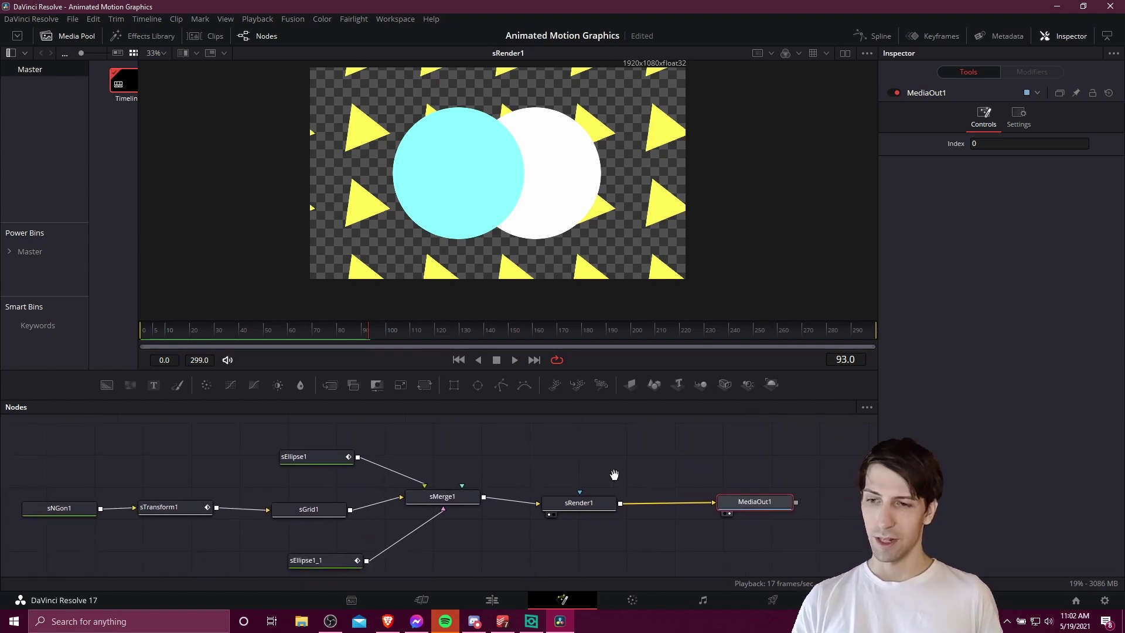
{"action": "left_click_drag", "start_coordinate": [603, 482], "coordinate": [478, 481]}
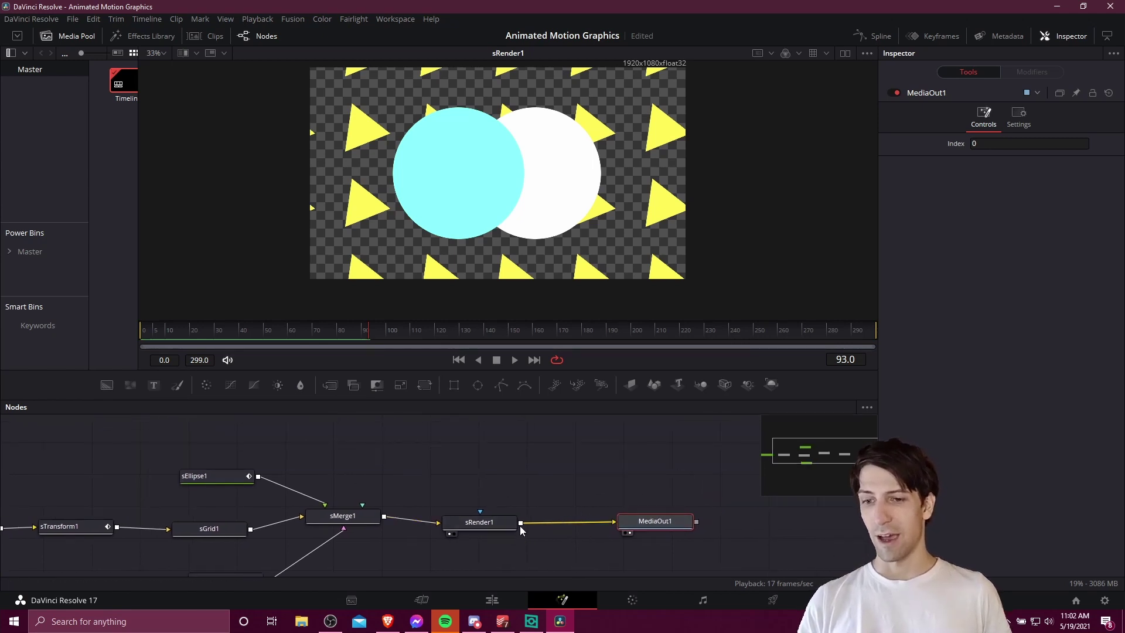
{"action": "left_click", "coordinate": [511, 453]}
{"action": "left_click", "coordinate": [154, 385]}
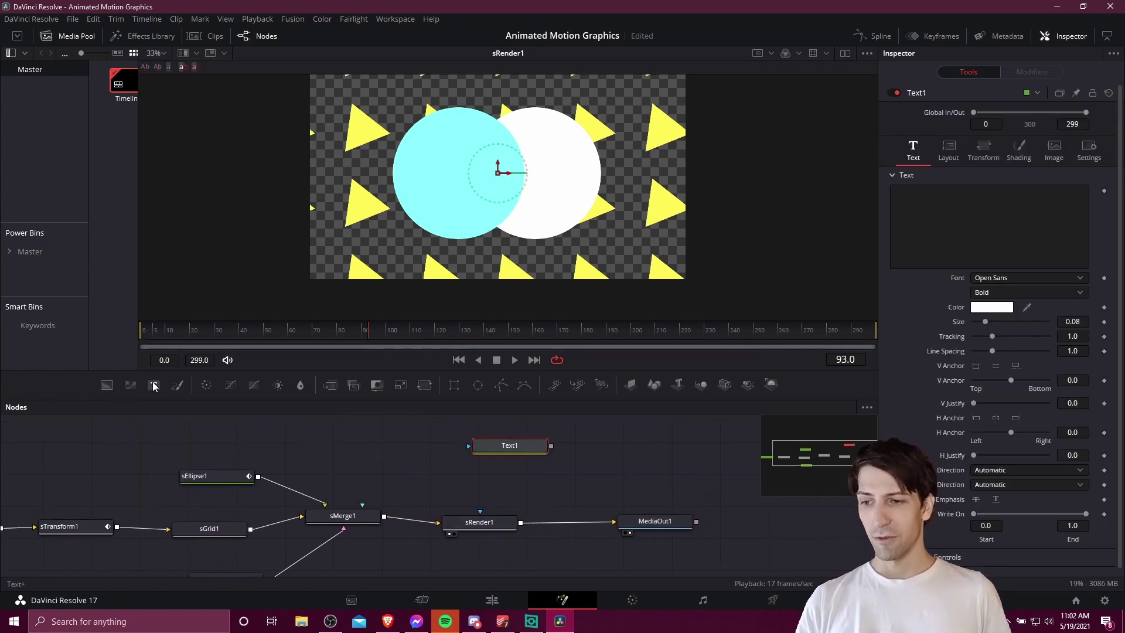
{"action": "left_click", "coordinate": [471, 459]}
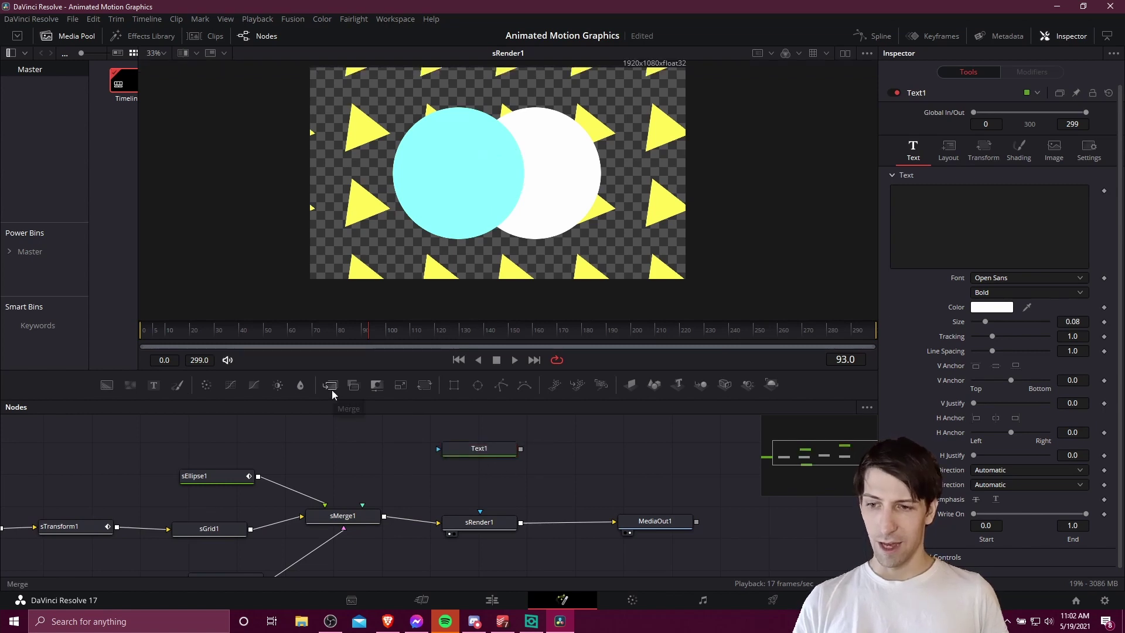
{"action": "left_click", "coordinate": [332, 385]}
- Wire sRender1 to Merge1's background, Text1 to its foreground, and Merge1 into MediaOut1
{"action": "left_click_drag", "start_coordinate": [545, 460], "coordinate": [633, 465]}
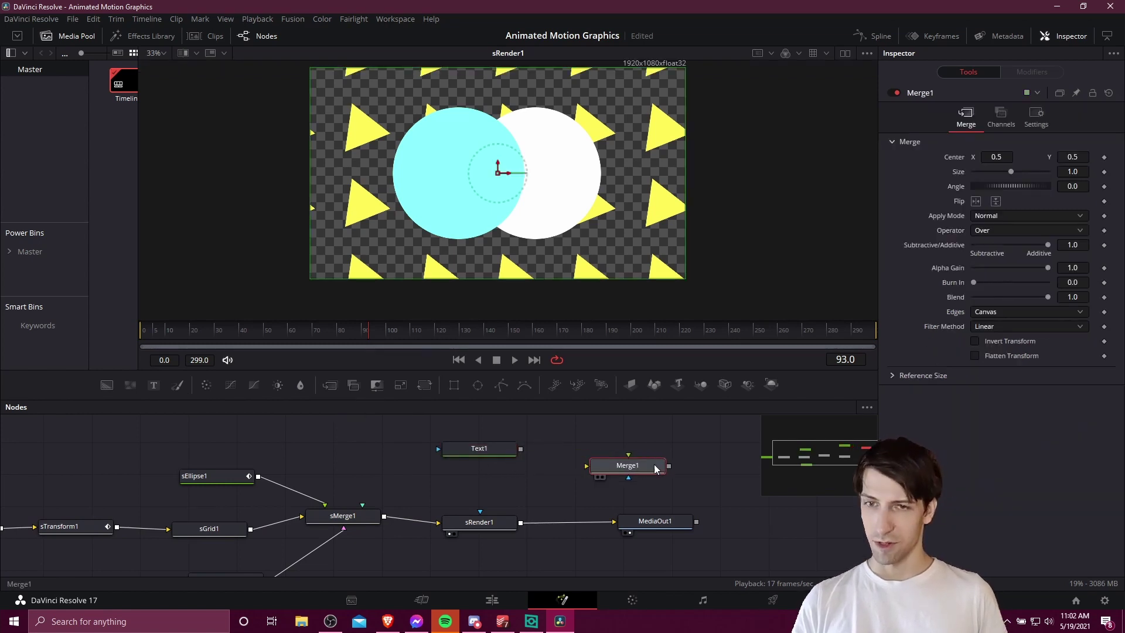
{"action": "left_click_drag", "start_coordinate": [669, 520], "coordinate": [738, 523]}
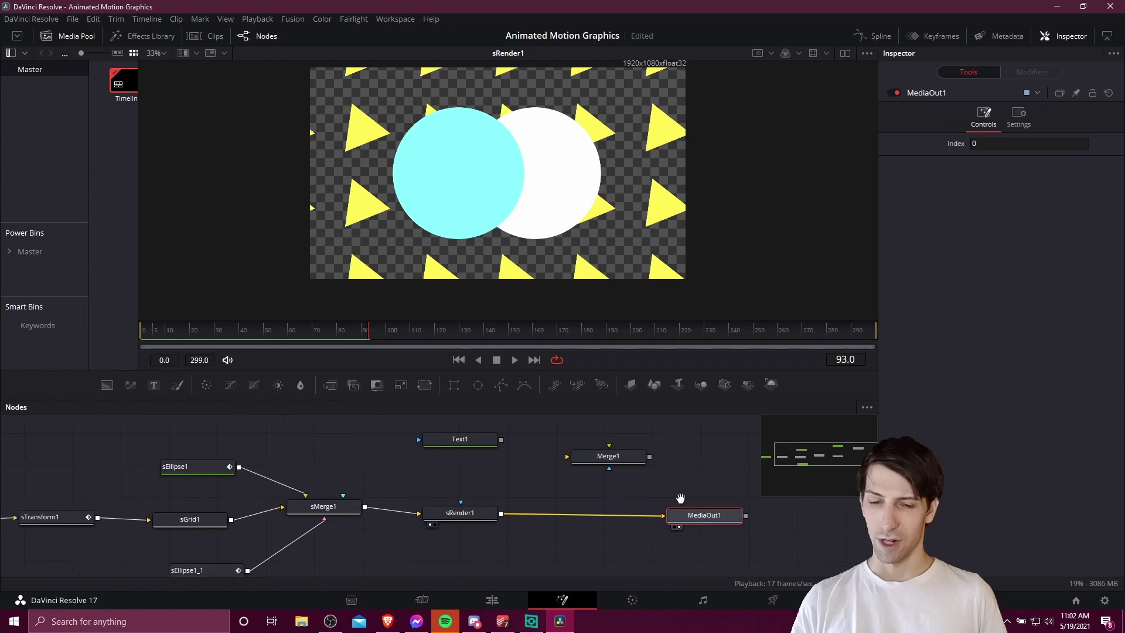
{"action": "scroll", "coordinate": [563, 515], "scroll_direction": "down", "scroll_amount": 1}
{"action": "mouse_move", "coordinate": [588, 505]}
{"action": "left_mouse_down"}
{"action": "mouse_move", "coordinate": [466, 509]}
{"action": "mouse_move", "coordinate": [533, 449]}
{"action": "mouse_move", "coordinate": [525, 496]}
{"action": "left_mouse_up"}
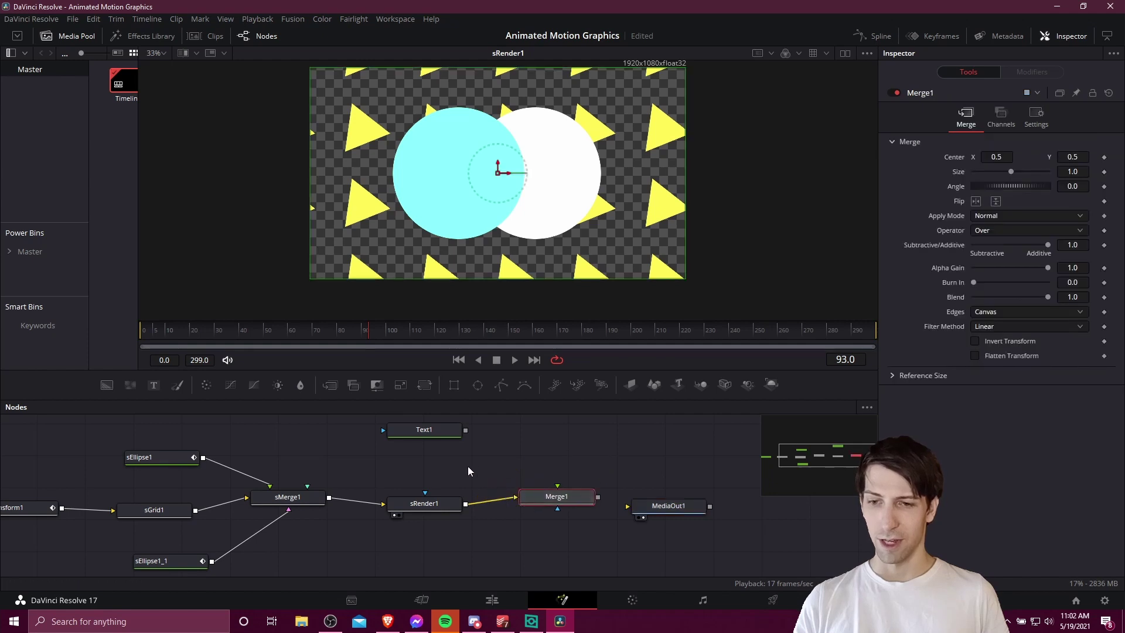
{"action": "left_click_drag", "start_coordinate": [465, 431], "coordinate": [560, 489]}
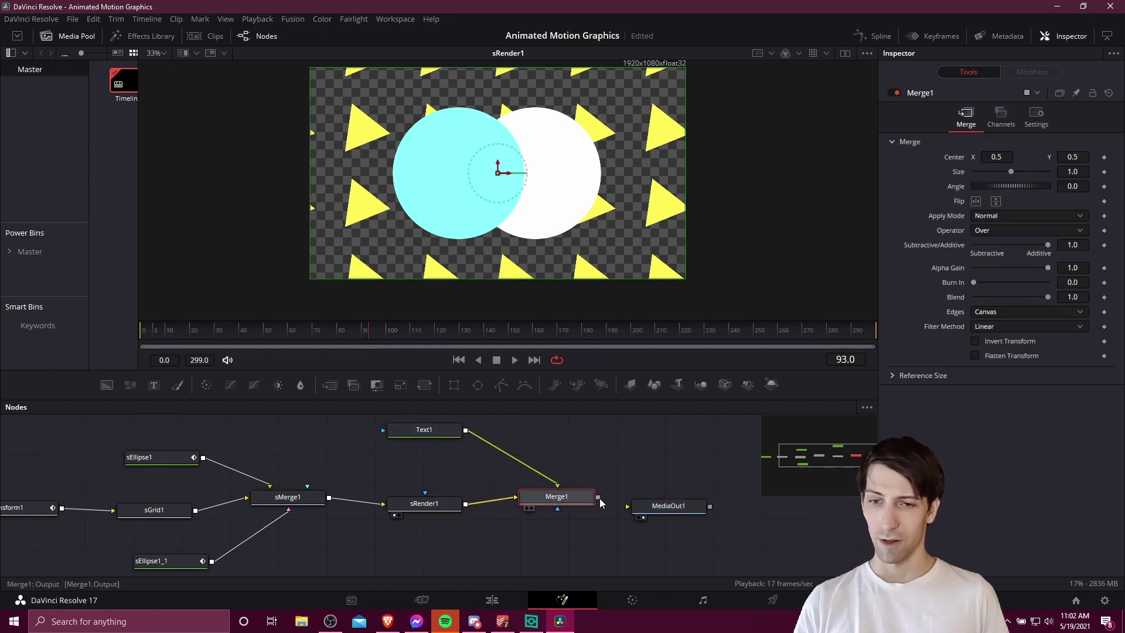
{"action": "left_click_drag", "start_coordinate": [598, 499], "coordinate": [648, 515]}
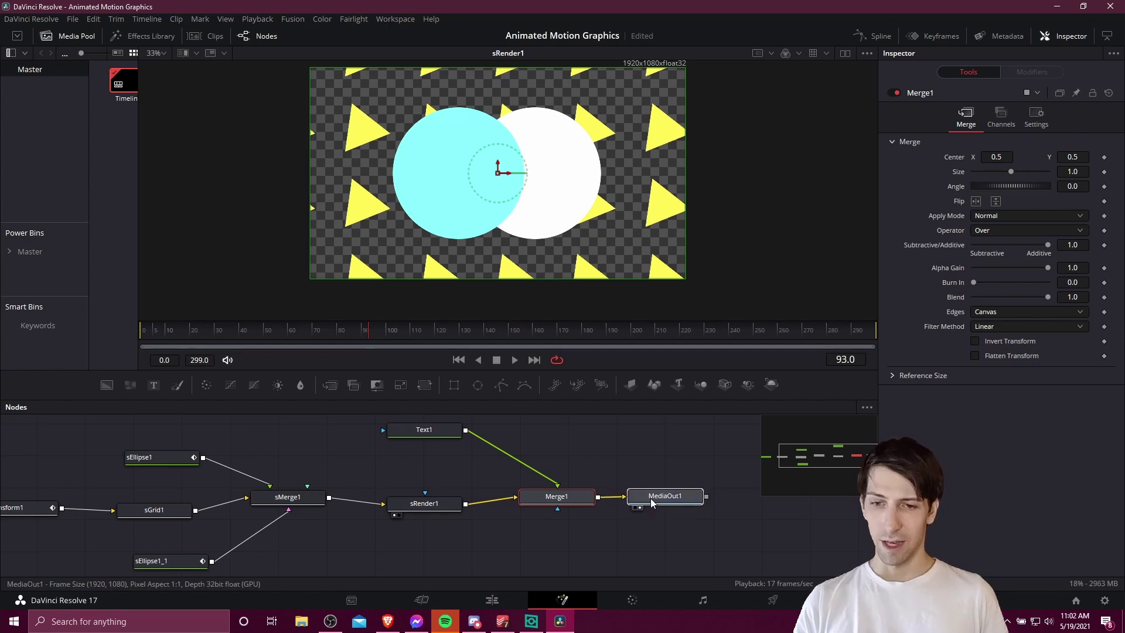
{"action": "left_click", "coordinate": [666, 506]}
{"action": "left_click", "coordinate": [556, 497]}
- Enter 'Corn Chips' as Text1's title and show MediaOut1 in the viewer
{"action": "left_click", "coordinate": [423, 432]}
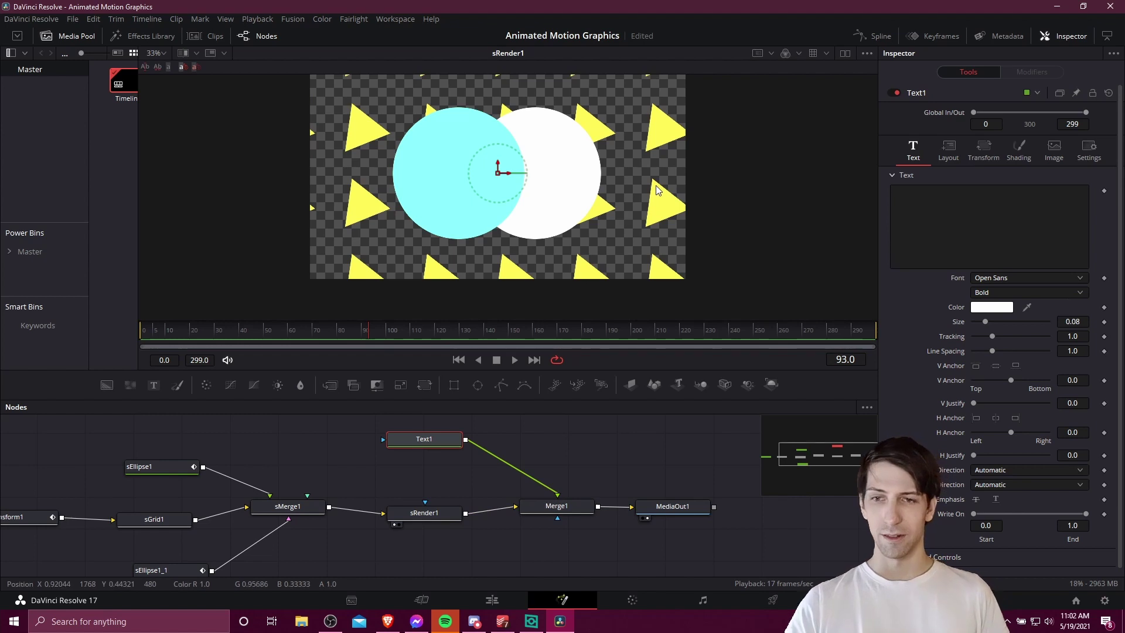
{"action": "left_click", "coordinate": [951, 202]}
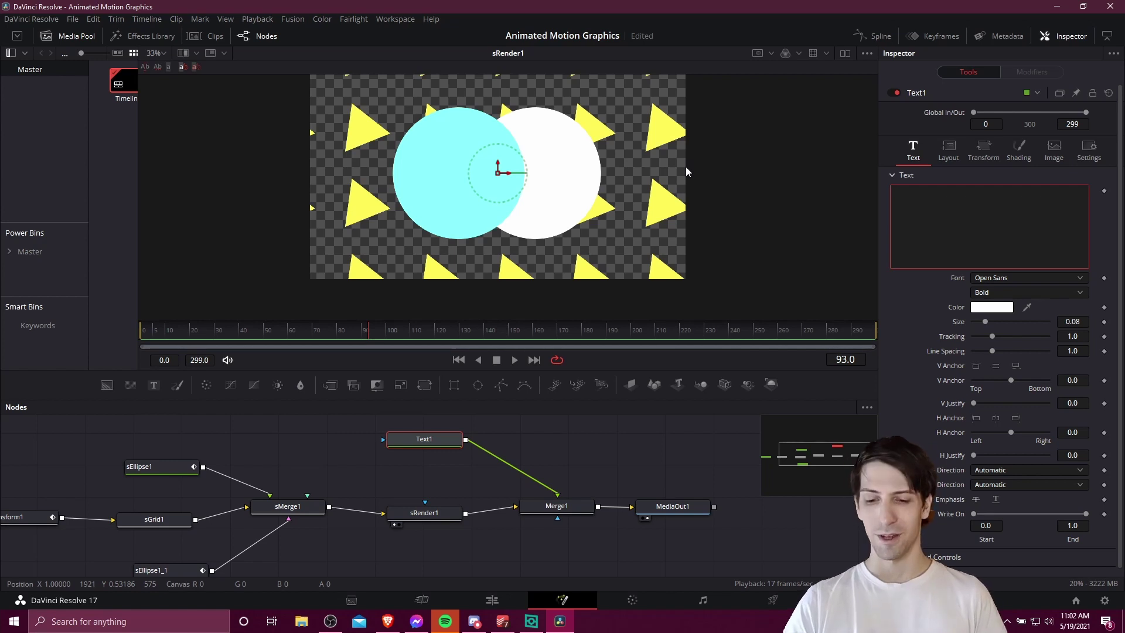
{"action": "type", "text": "Corn Chips"}
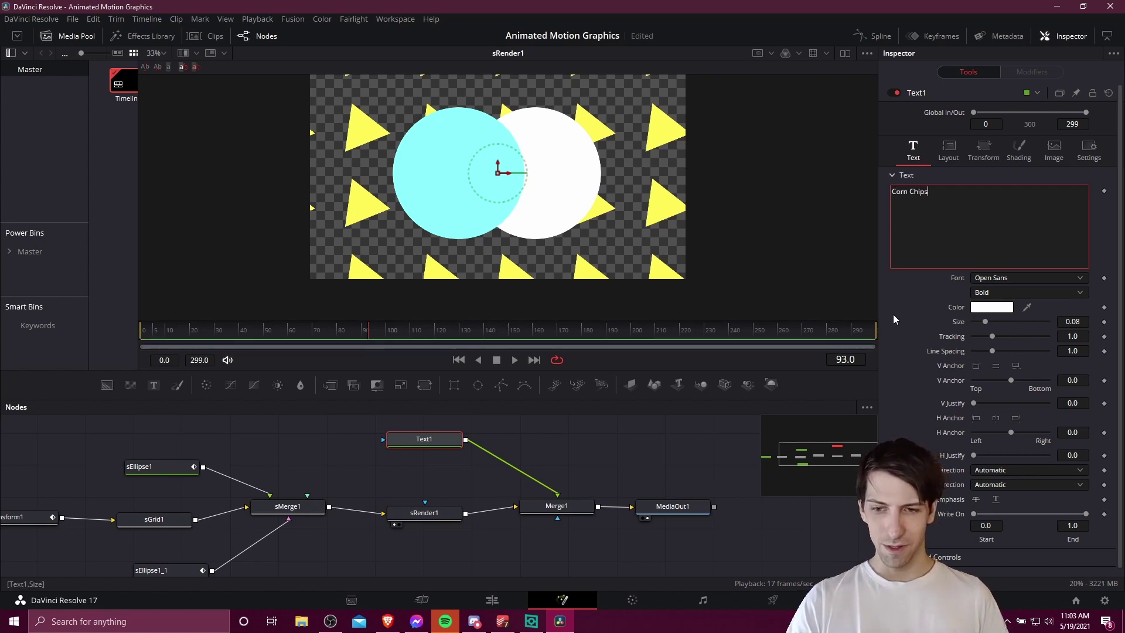
{"action": "left_click", "coordinate": [432, 211]}
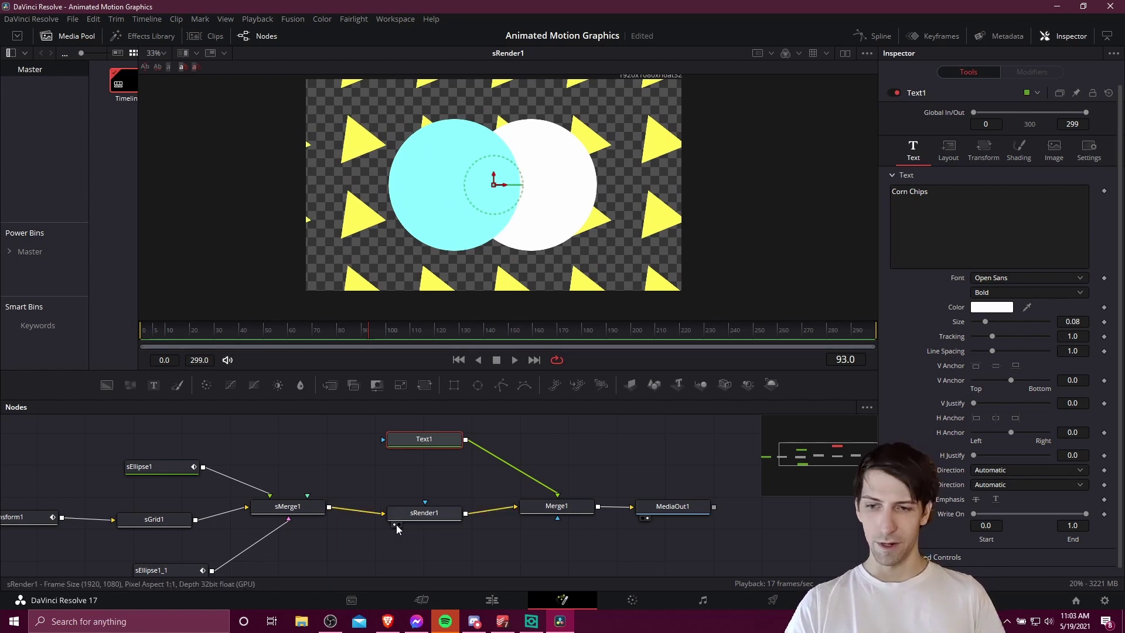
{"action": "left_click", "coordinate": [671, 503]}
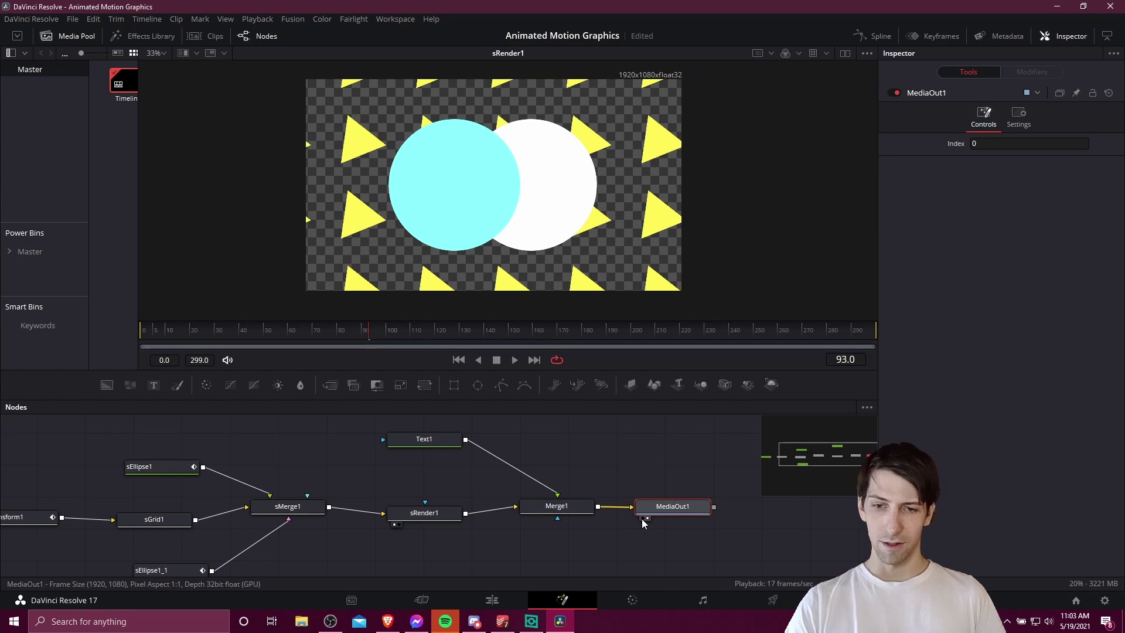
{"action": "key", "text": "1"}
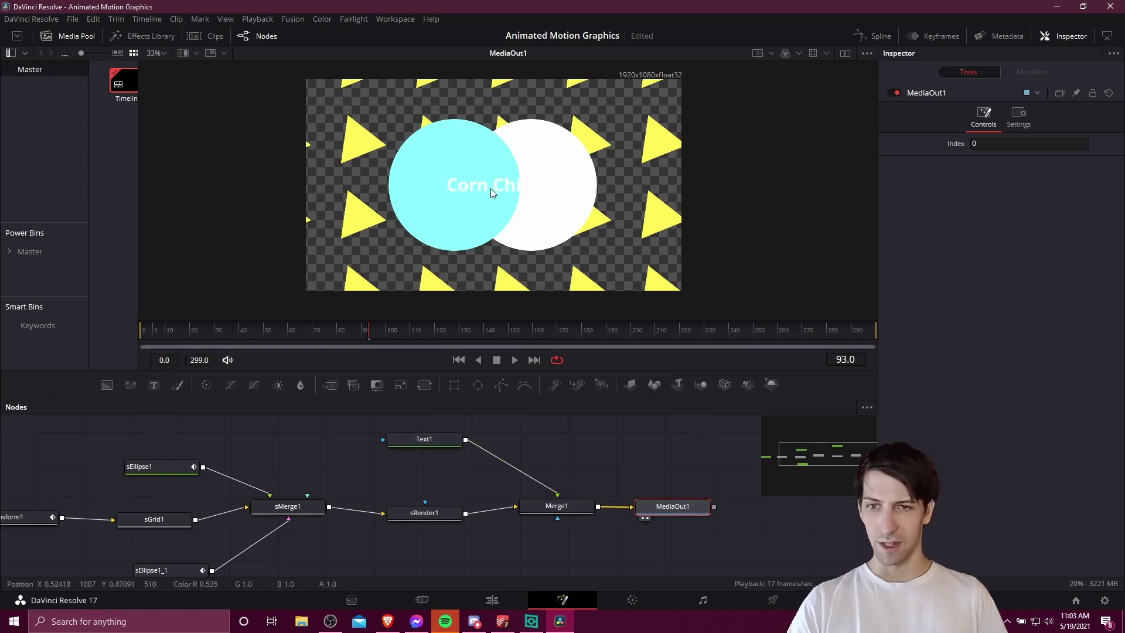
- Make the title black in Palatino Linotype Italic
{"action": "left_click", "coordinate": [426, 439]}
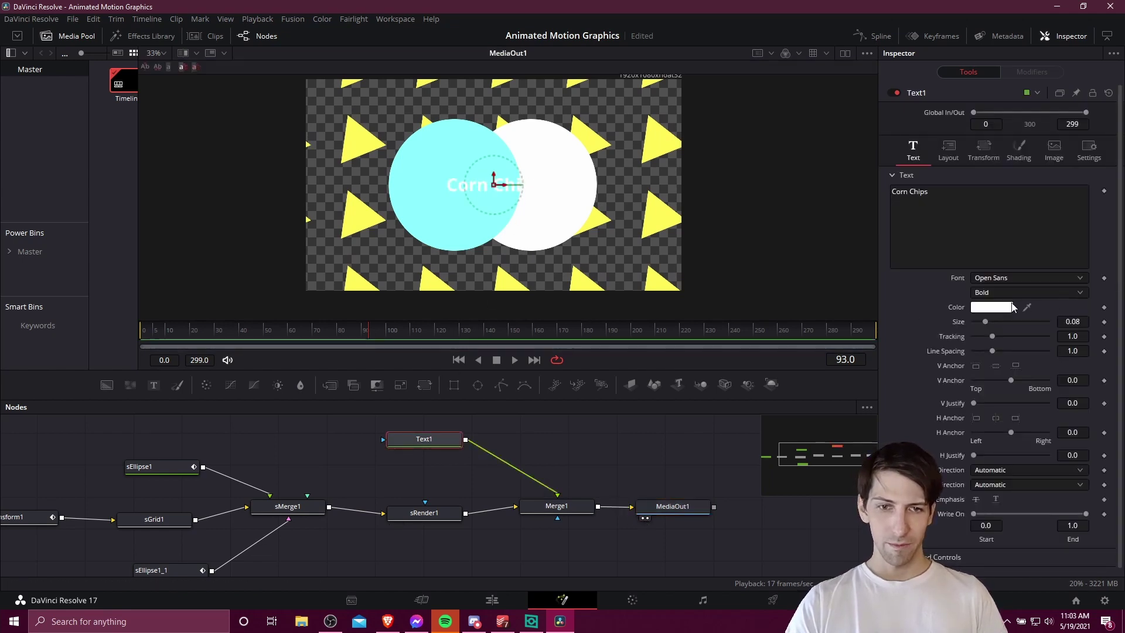
{"action": "left_click", "coordinate": [1011, 307]}
{"action": "left_click", "coordinate": [422, 221]}
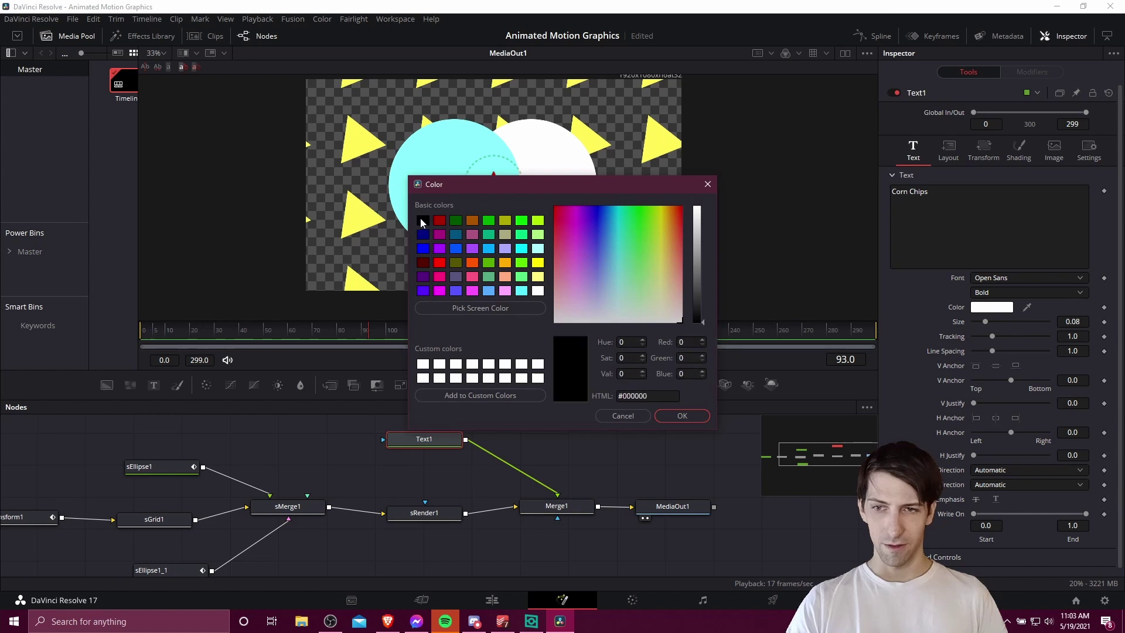
{"action": "left_click", "coordinate": [679, 416]}
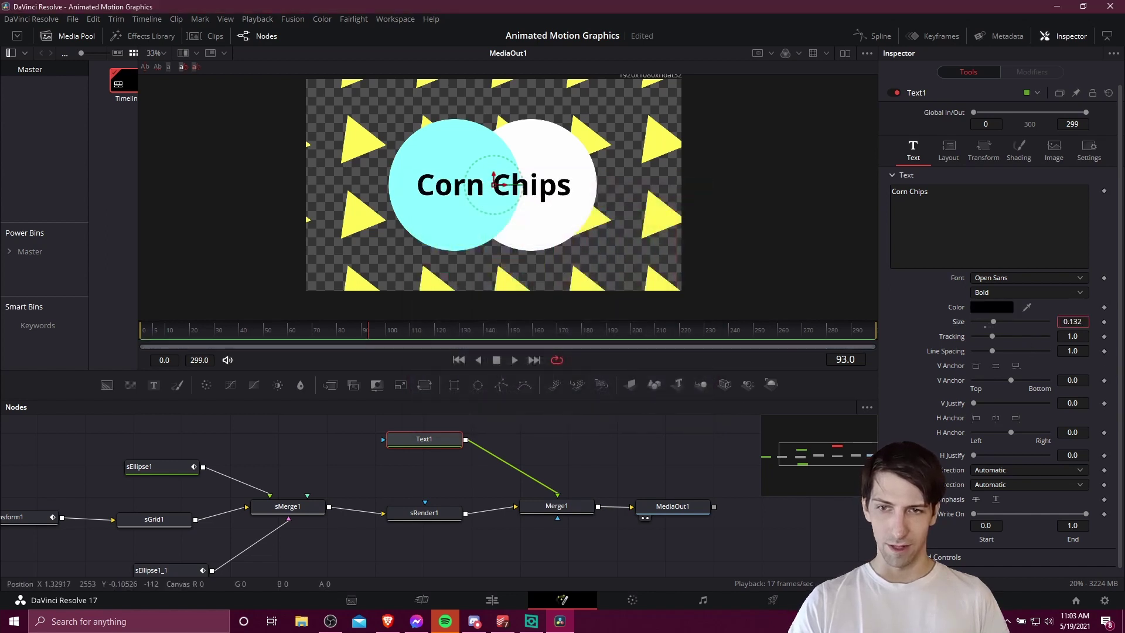
{"action": "left_click", "coordinate": [1017, 276]}
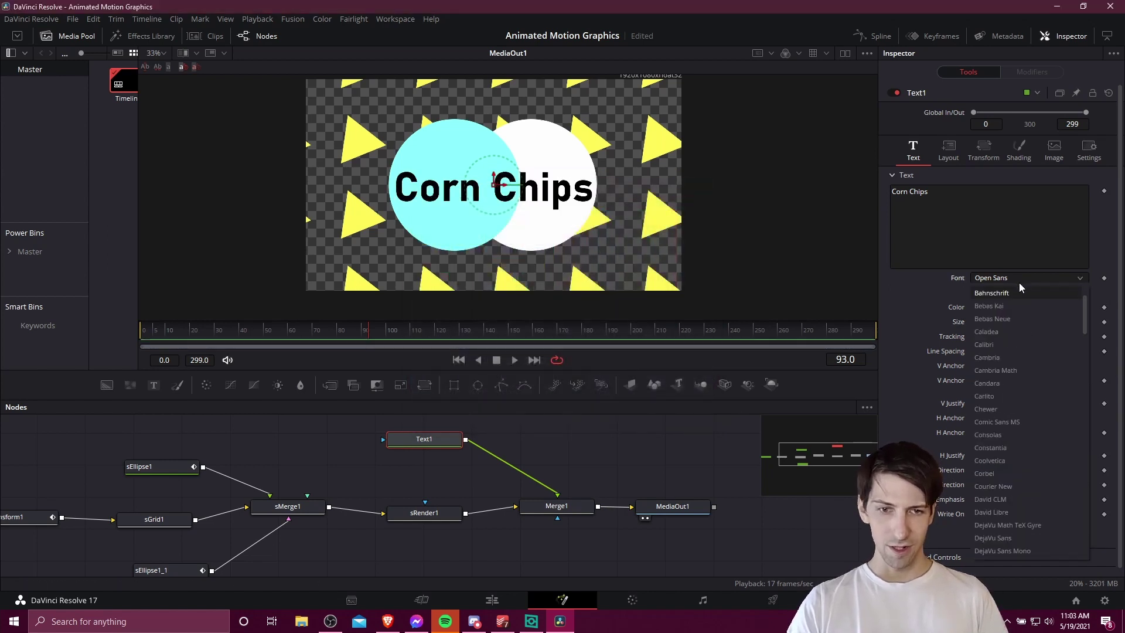
{"action": "scroll", "coordinate": [1025, 328], "scroll_direction": "down", "scroll_amount": 5}
{"action": "left_click", "coordinate": [1026, 327]}
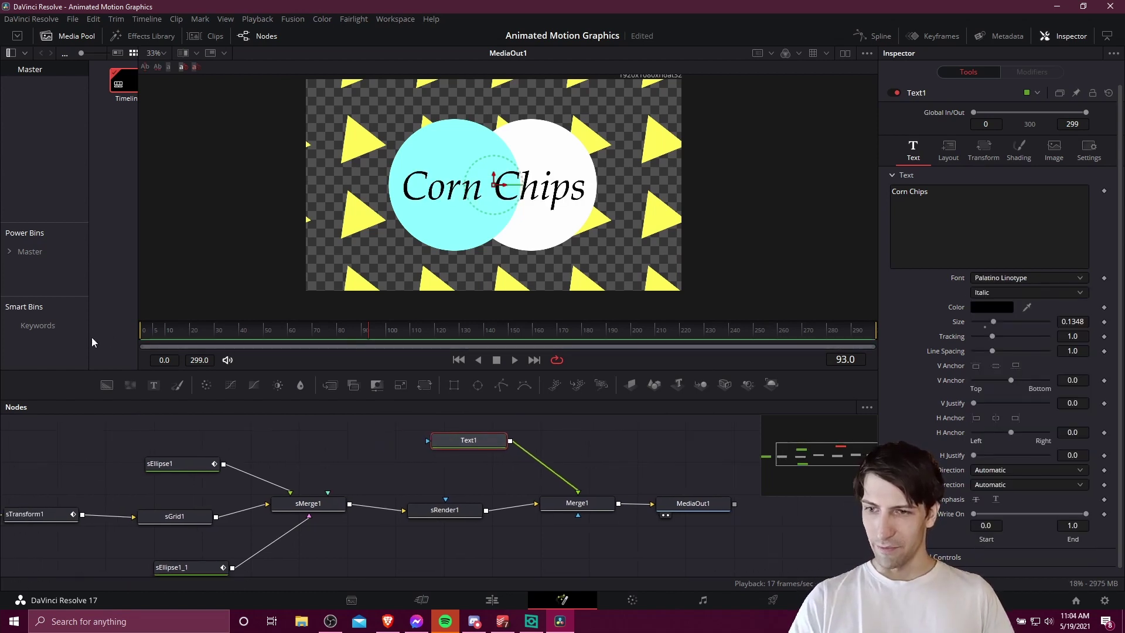
- Keyframe the title's fill opacity as fully transparent on the first frame
{"action": "left_click", "coordinate": [152, 330]}
{"action": "left_click", "coordinate": [179, 332]}
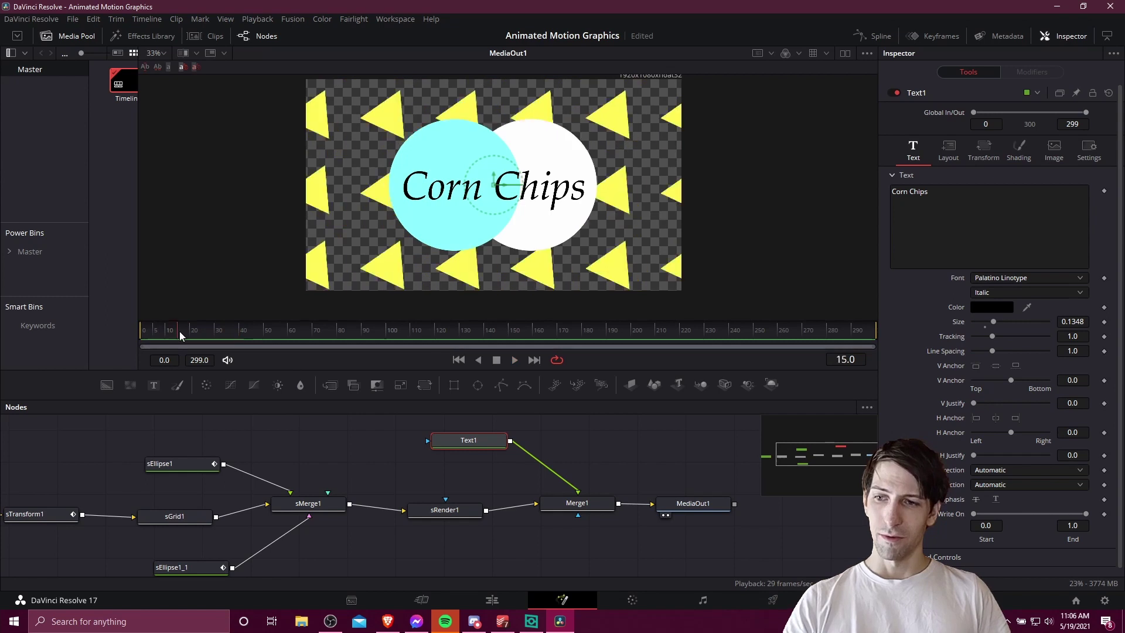
{"action": "mouse_move", "coordinate": [180, 332]}
{"action": "left_mouse_down"}
{"action": "mouse_move", "coordinate": [137, 331]}
{"action": "mouse_move", "coordinate": [177, 331]}
{"action": "left_mouse_up"}
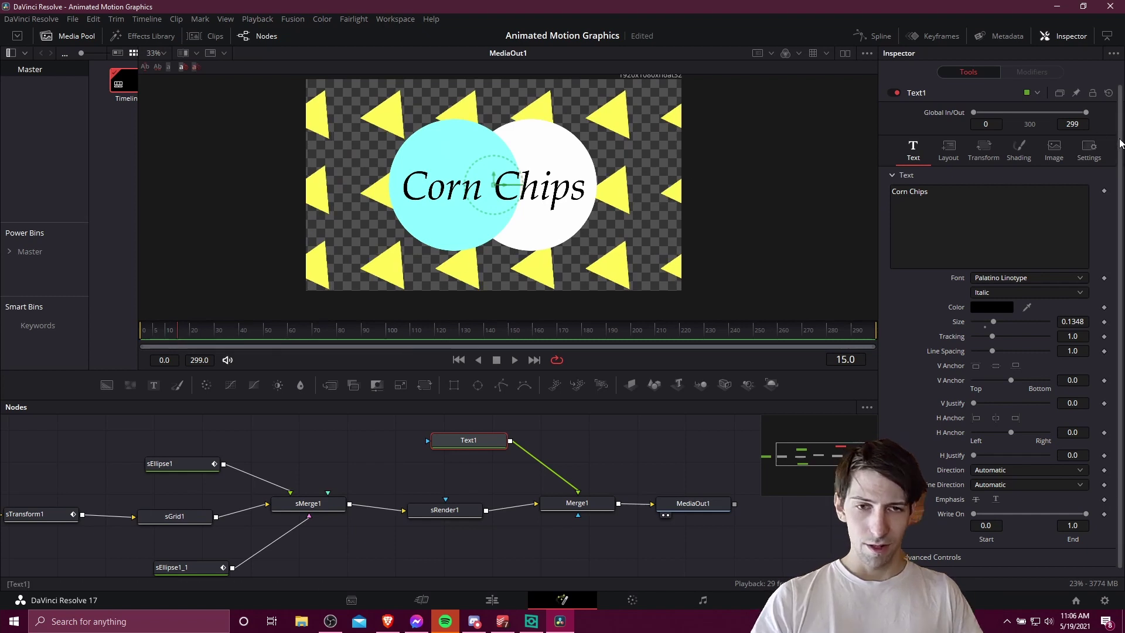
{"action": "left_click_drag", "start_coordinate": [469, 439], "coordinate": [473, 447]}
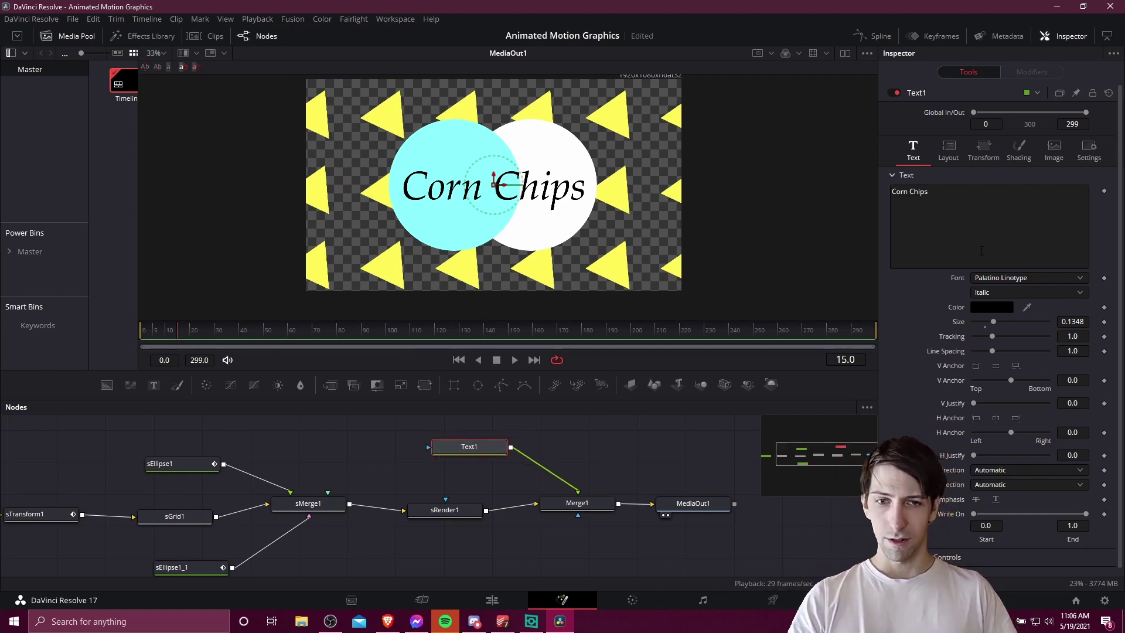
{"action": "left_click", "coordinate": [1024, 157]}
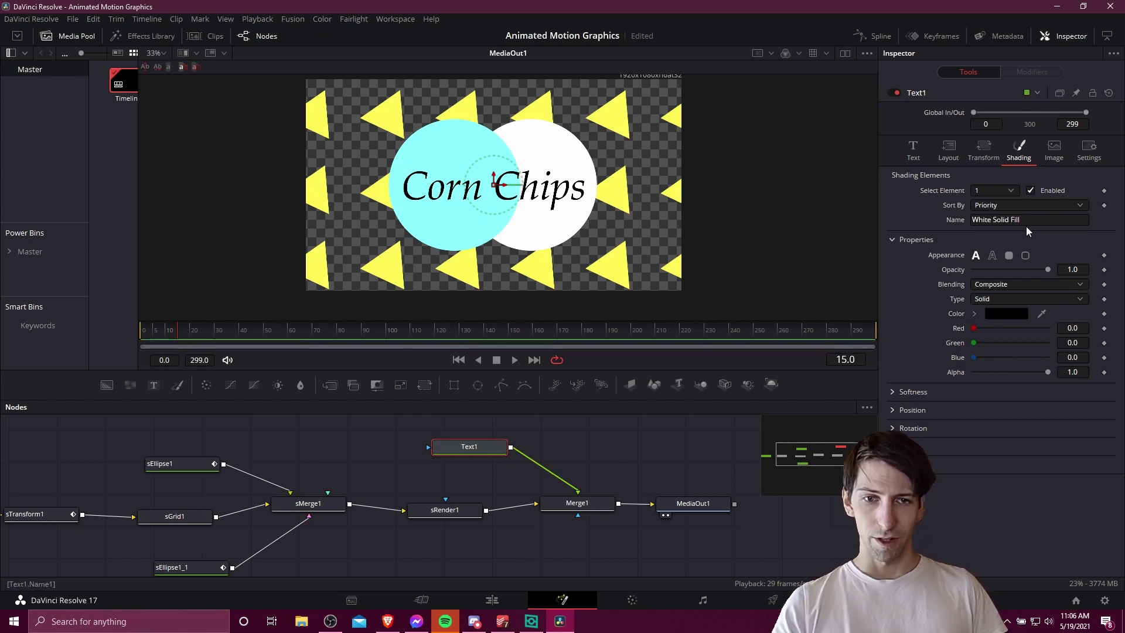
{"action": "left_click", "coordinate": [1105, 372]}
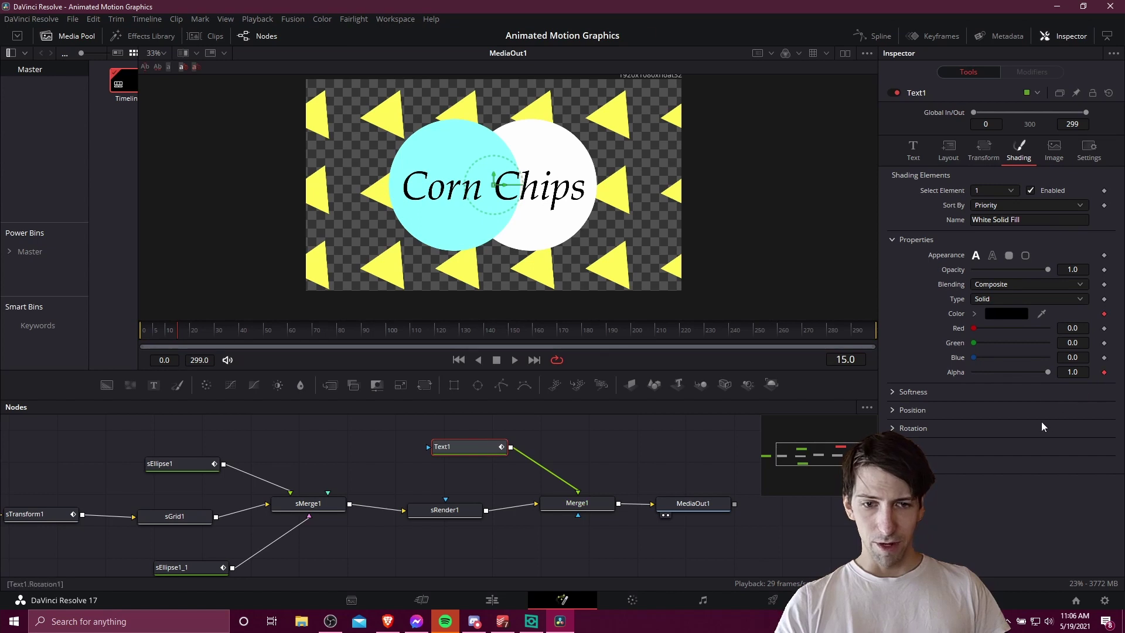
{"action": "left_click_drag", "start_coordinate": [1047, 372], "coordinate": [957, 371]}
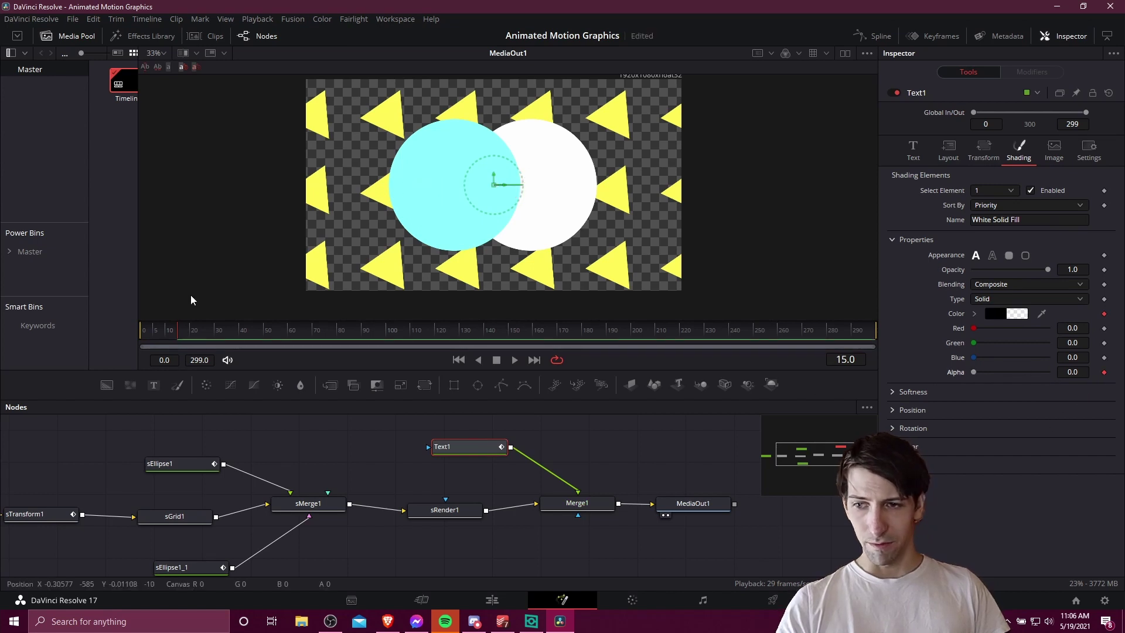
- Bring the title to full opacity at a later frame and play the fade-in
{"action": "left_click_drag", "start_coordinate": [215, 334], "coordinate": [339, 334]}
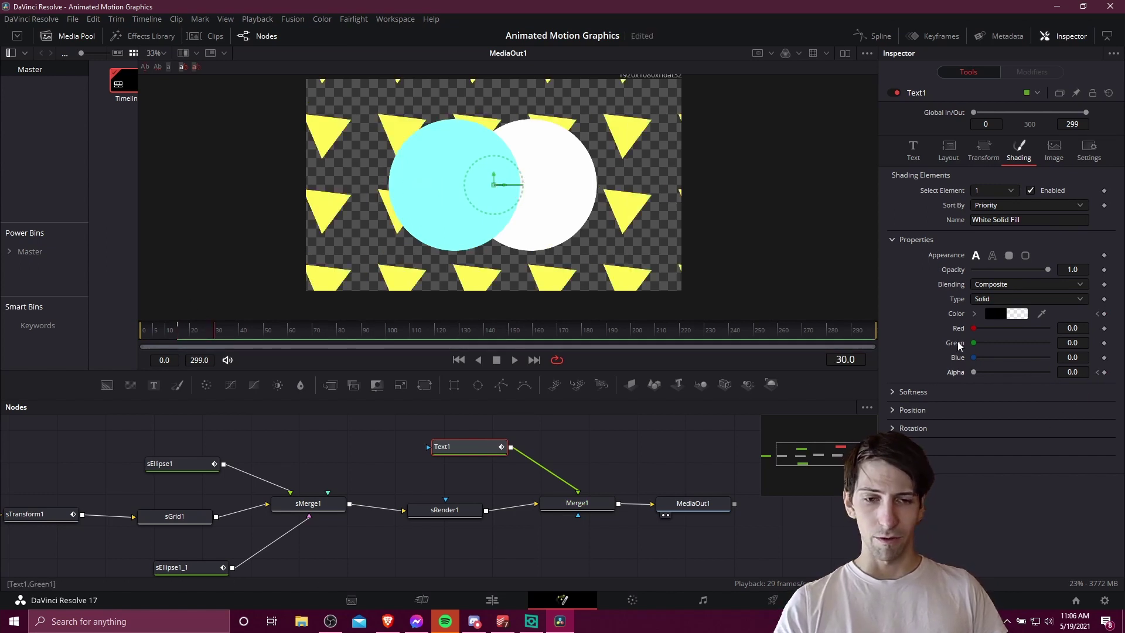
{"action": "left_click_drag", "start_coordinate": [974, 372], "coordinate": [1048, 371]}
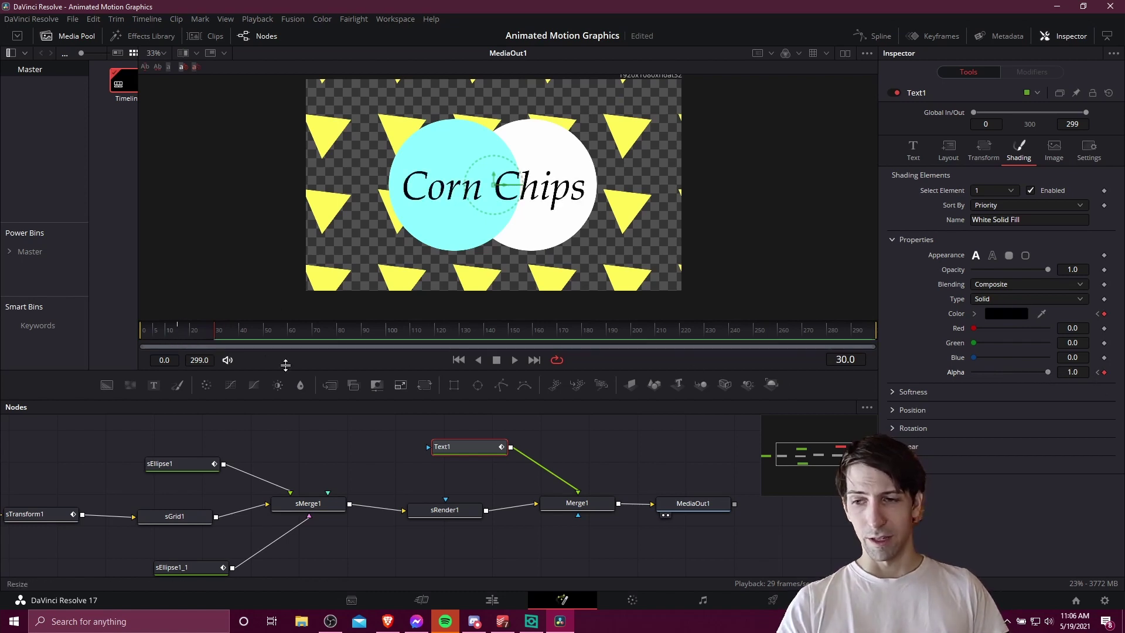
{"action": "left_click_drag", "start_coordinate": [166, 331], "coordinate": [103, 331]}
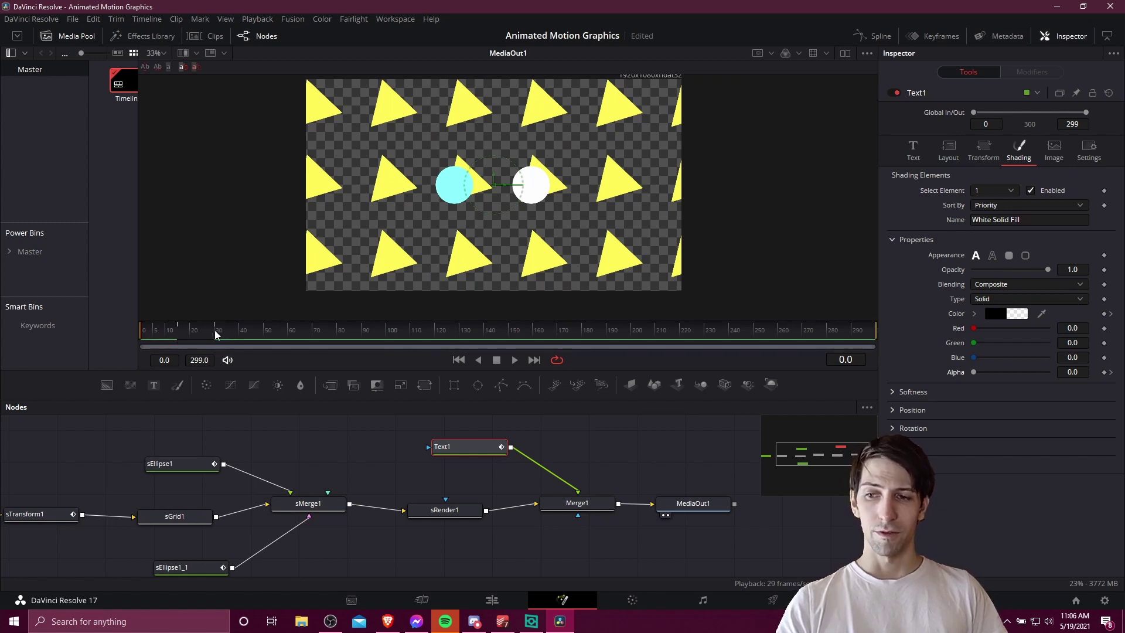
{"action": "key", "text": "space"}
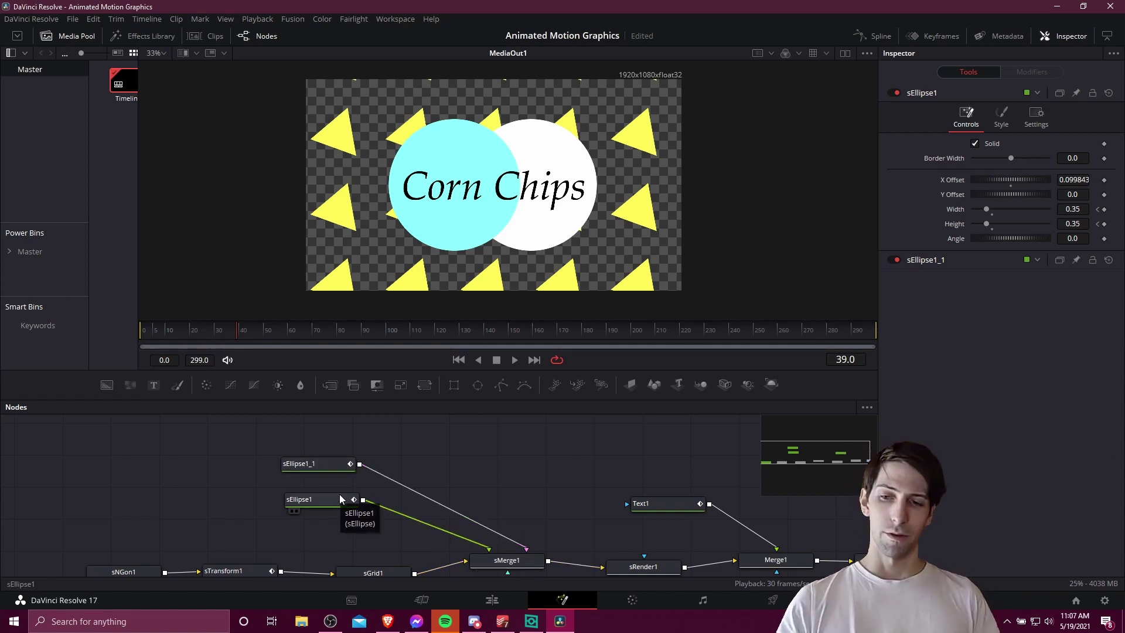
- Add sMerge2 and sJitter1, and wire sMerge2 through sJitter1 into sMerge1
{"action": "right_click", "coordinate": [438, 441]}
{"action": "mouse_move", "coordinate": [493, 244]}
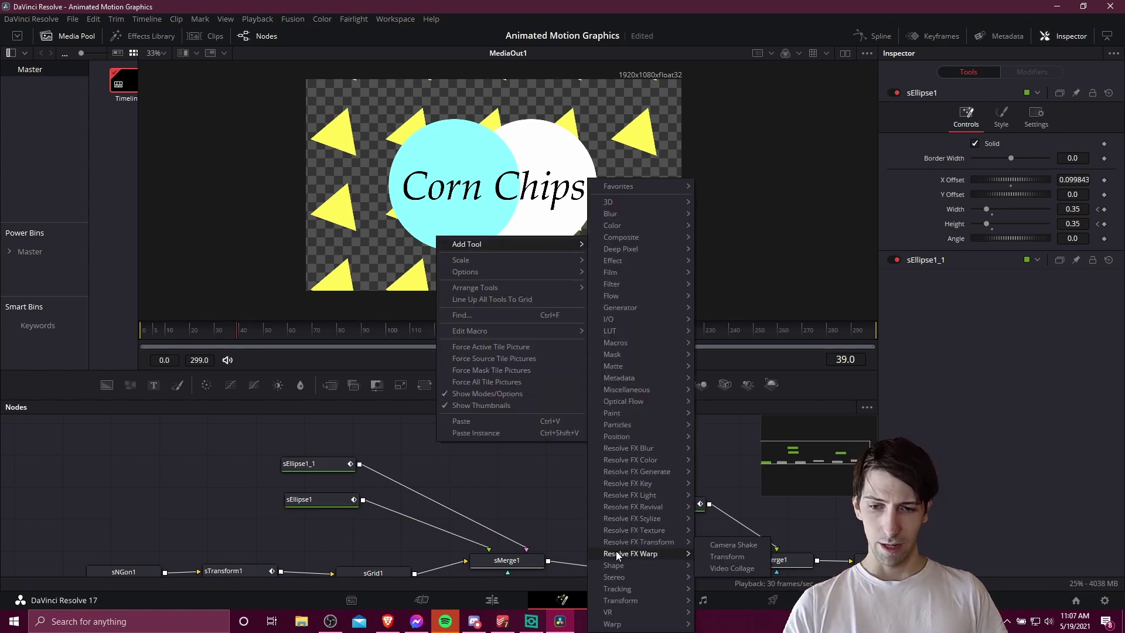
{"action": "left_click", "coordinate": [730, 559]}
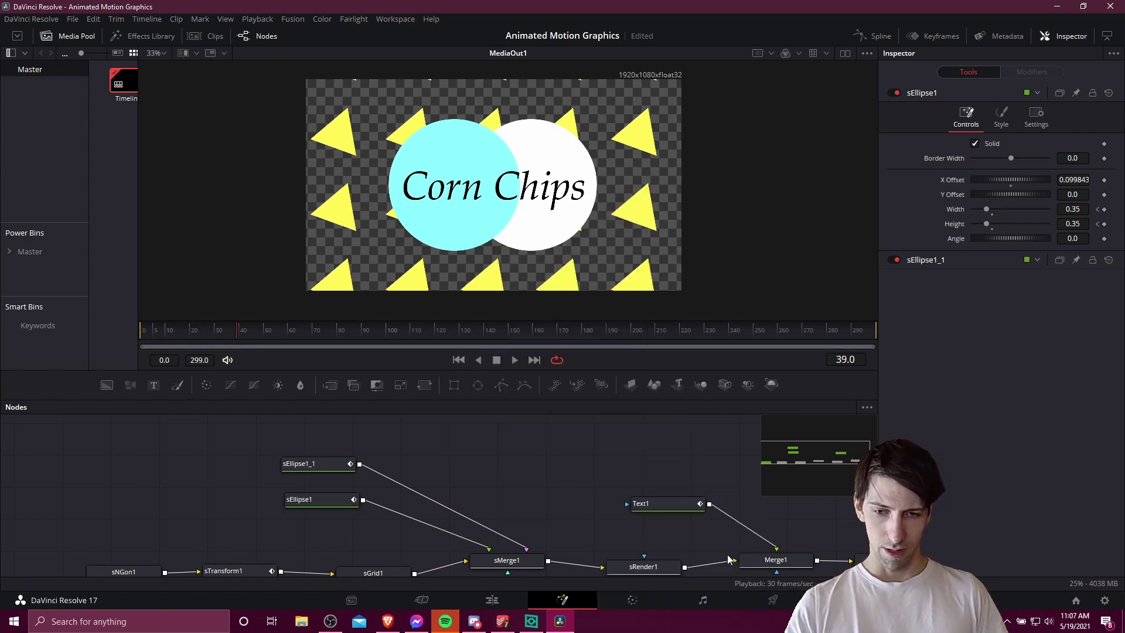
{"action": "right_click", "coordinate": [457, 470]}
{"action": "mouse_move", "coordinate": [503, 271]}
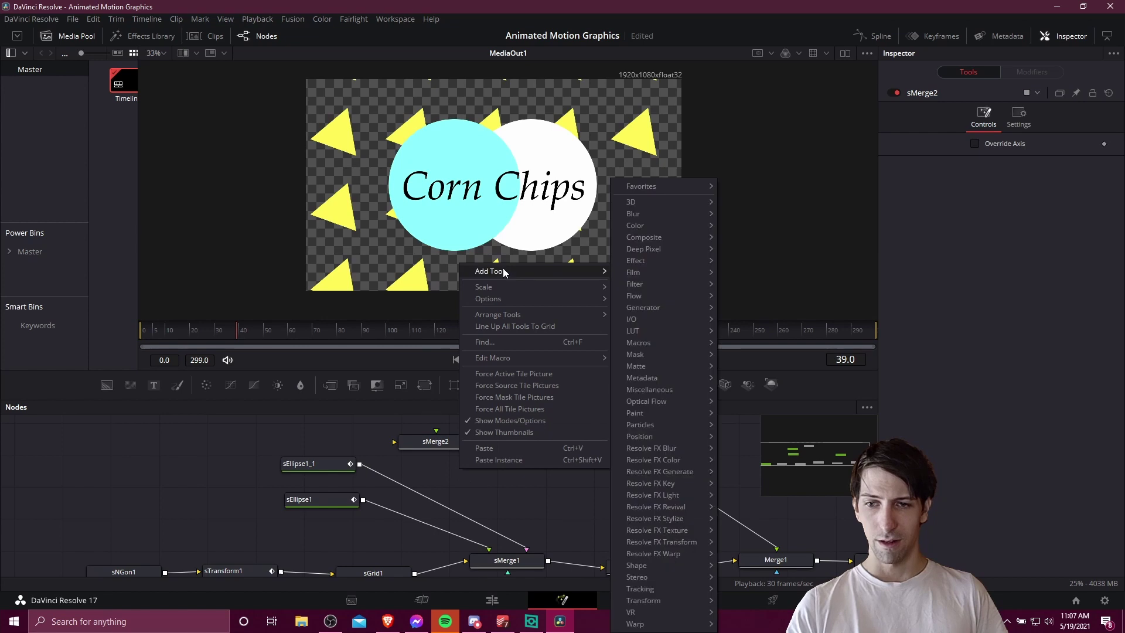
{"action": "mouse_move", "coordinate": [636, 565]}
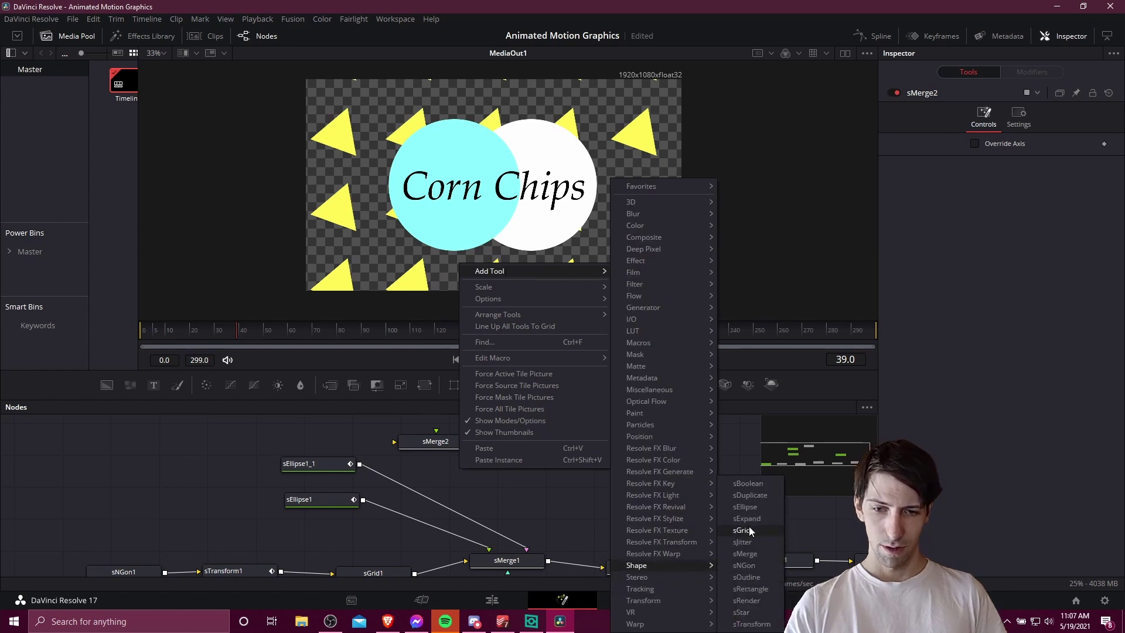
{"action": "left_click", "coordinate": [743, 541]}
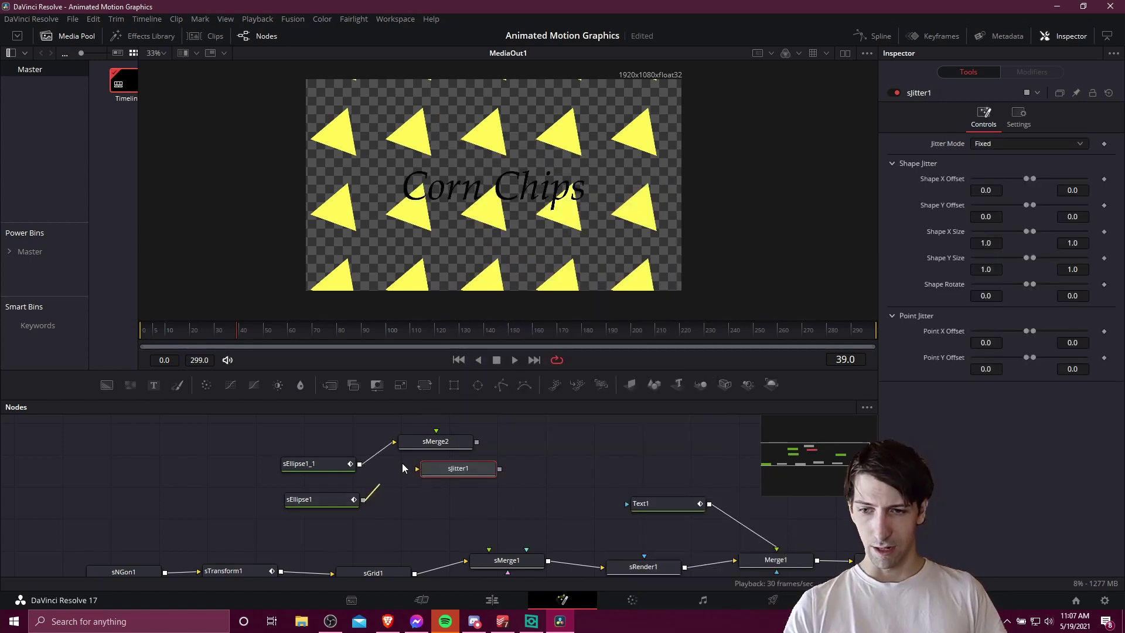
{"action": "mouse_move", "coordinate": [475, 441]}
{"action": "left_mouse_down"}
{"action": "mouse_move", "coordinate": [458, 468]}
{"action": "mouse_move", "coordinate": [481, 491]}
{"action": "mouse_move", "coordinate": [508, 559]}
{"action": "mouse_move", "coordinate": [497, 564]}
{"action": "left_mouse_up"}
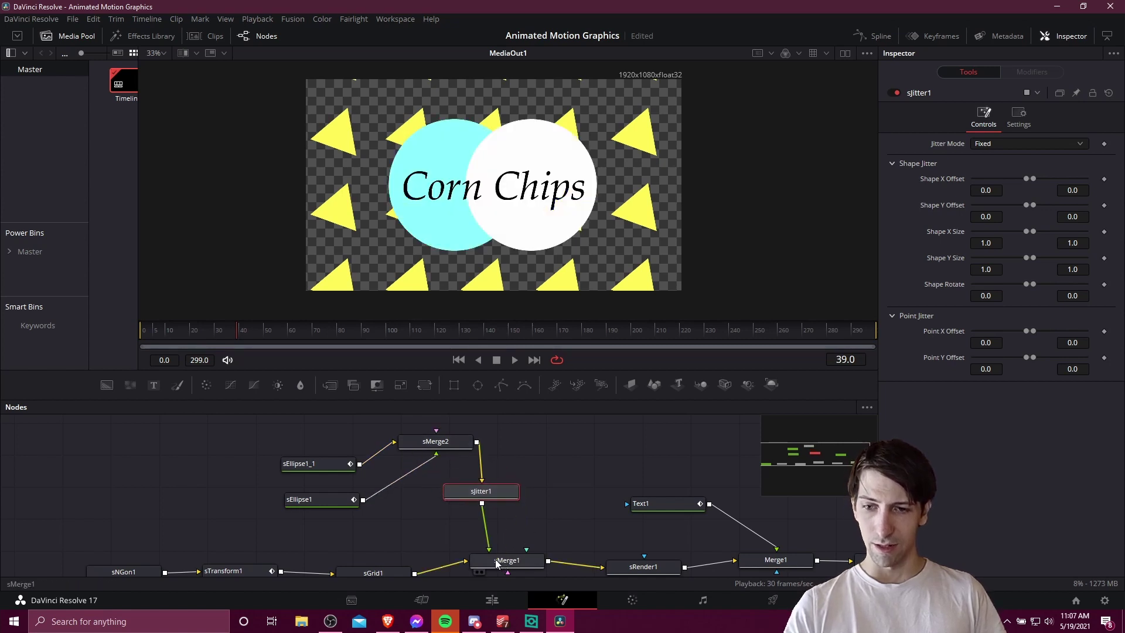
{"action": "left_click_drag", "start_coordinate": [488, 499], "coordinate": [499, 506]}
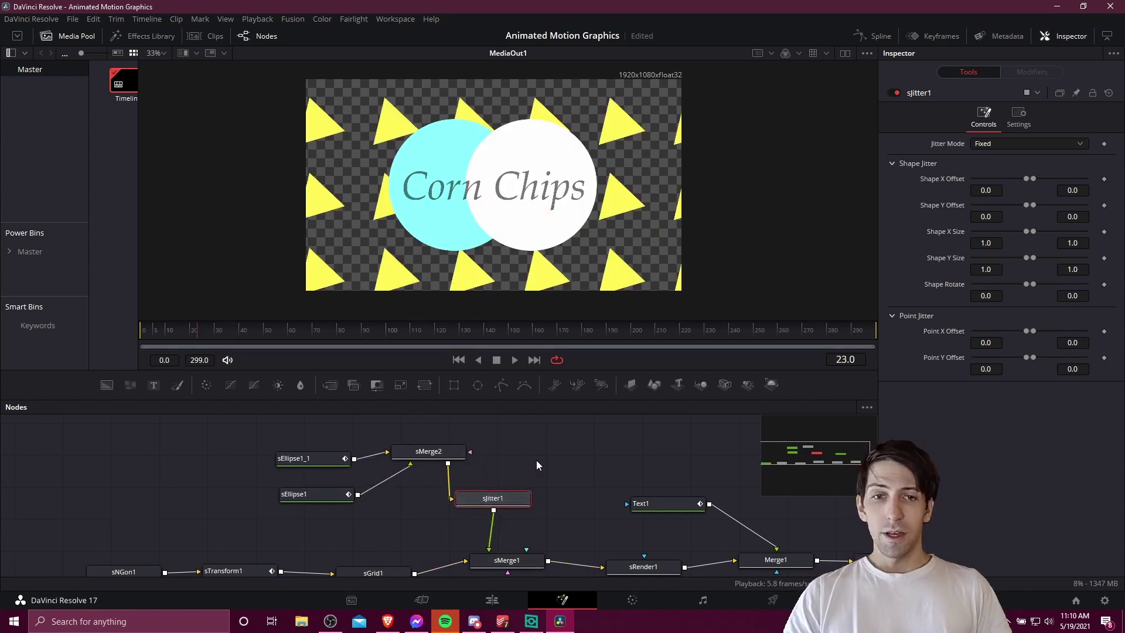
- Set sJitter1's Jitter Mode to Random
{"action": "left_click", "coordinate": [993, 144]}
{"action": "left_click", "coordinate": [1004, 170]}
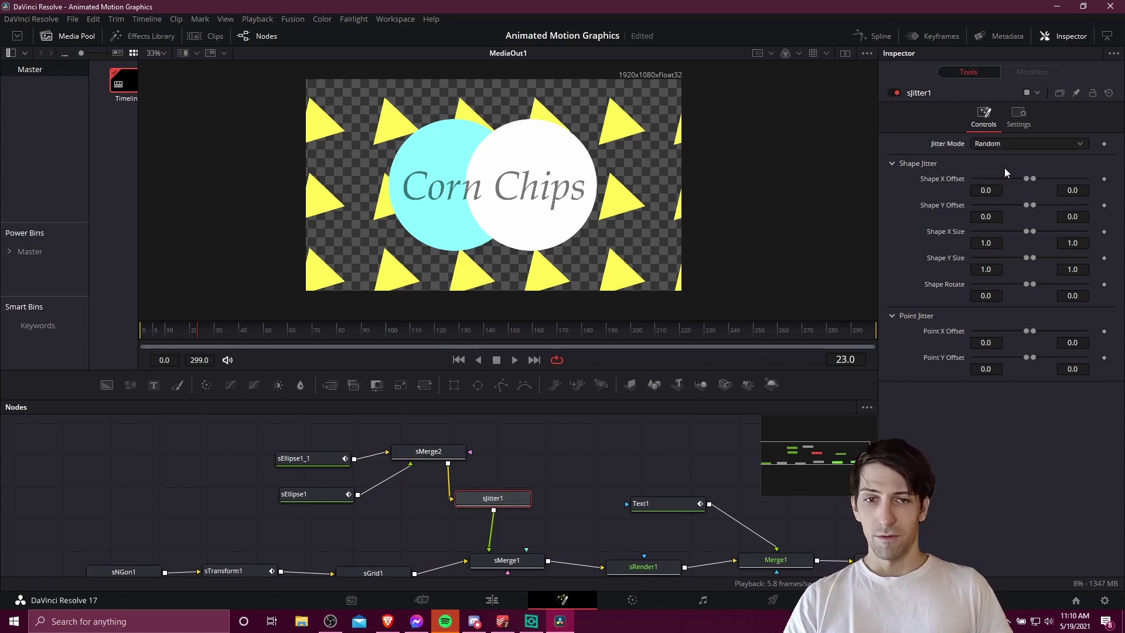
{"action": "left_click", "coordinate": [1006, 145]}
{"action": "left_click", "coordinate": [1006, 160]}
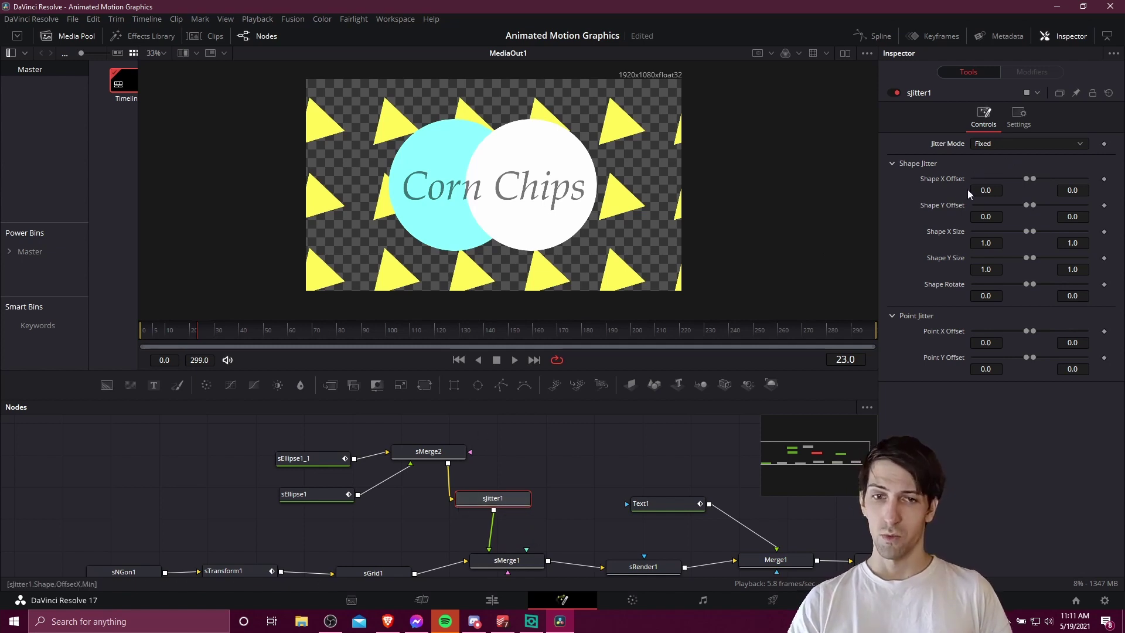
{"action": "left_click", "coordinate": [987, 146]}
{"action": "left_click", "coordinate": [1002, 167]}
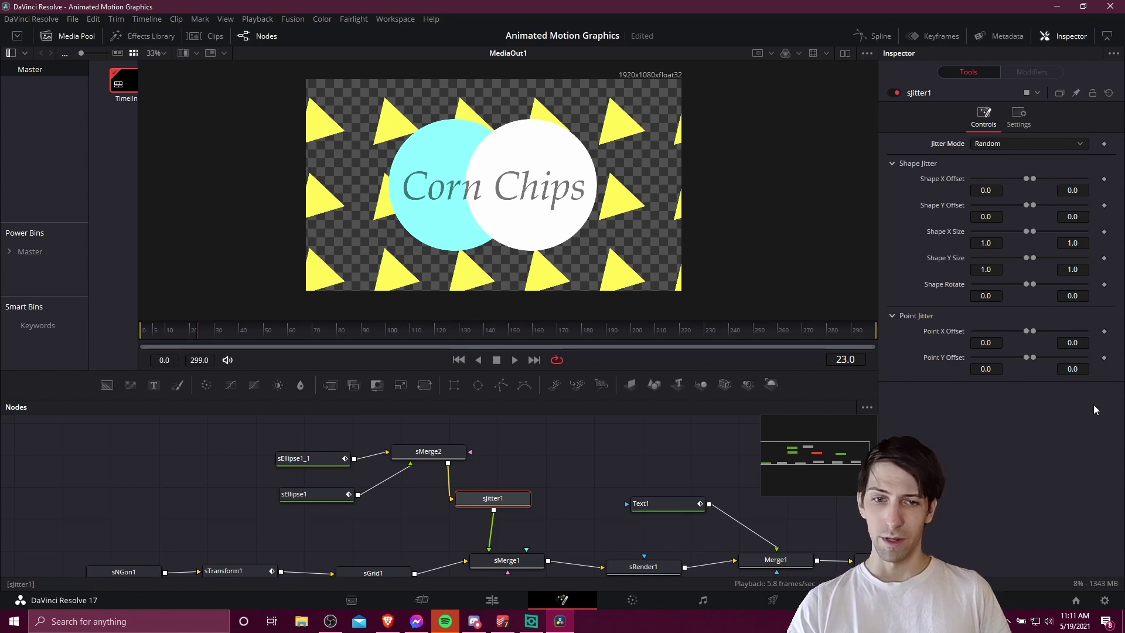
- Set the Point Y Offset range to about -0.02 to 0.02 and play back the jitter
{"action": "mouse_move", "coordinate": [1027, 362]}
{"action": "left_mouse_down"}
{"action": "mouse_move", "coordinate": [1003, 364]}
{"action": "mouse_move", "coordinate": [1050, 358]}
{"action": "left_mouse_up"}
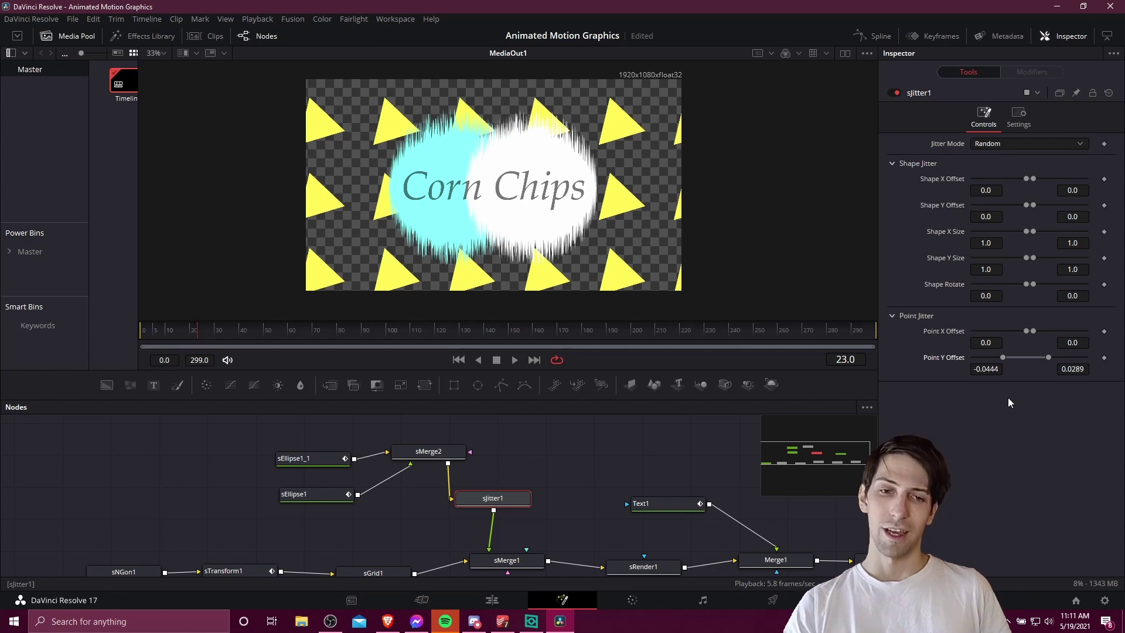
{"action": "left_click", "coordinate": [137, 337]}
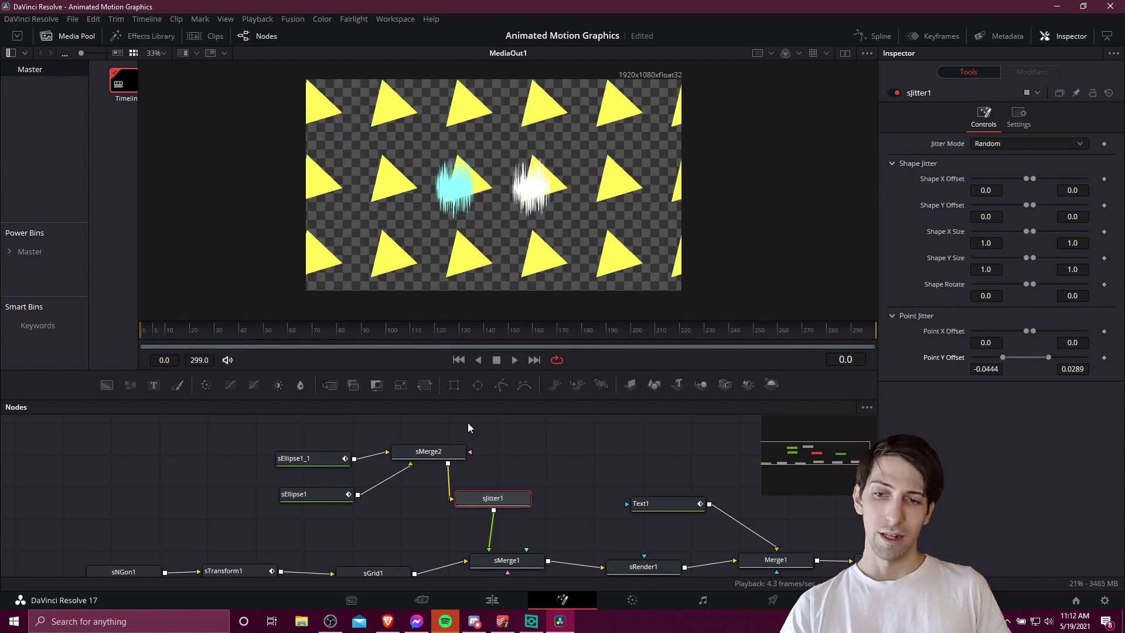
{"action": "key", "text": "space"}
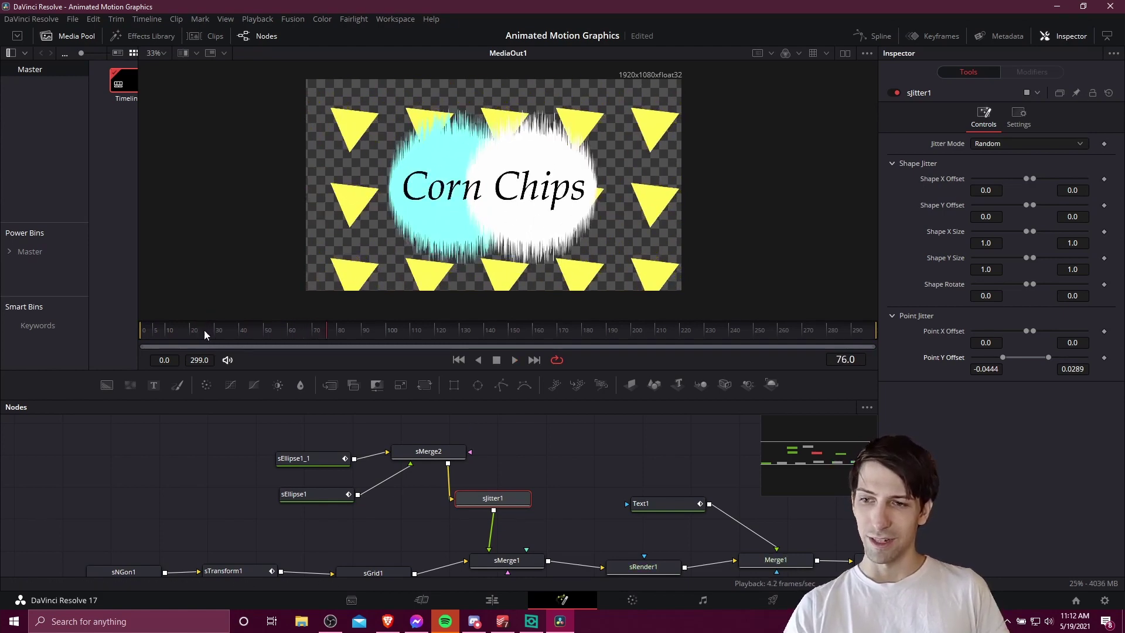
{"action": "left_click", "coordinate": [151, 329]}
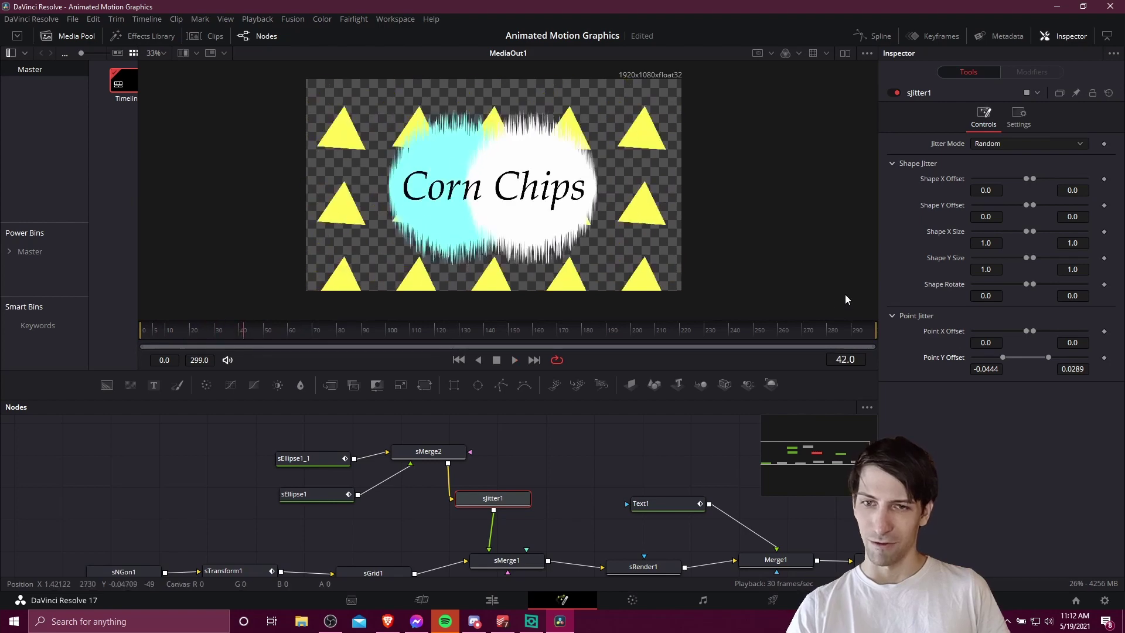
{"action": "mouse_move", "coordinate": [1040, 358]}
{"action": "left_mouse_down"}
{"action": "mouse_move", "coordinate": [1016, 359]}
{"action": "mouse_move", "coordinate": [1044, 360]}
{"action": "left_mouse_up"}
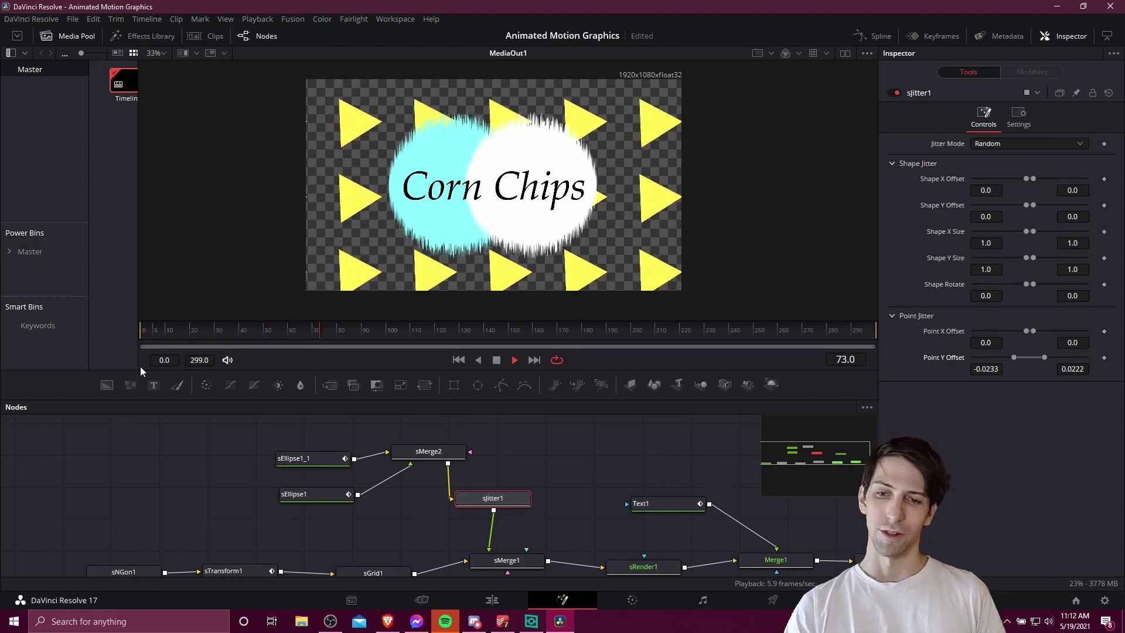
- Fit the node graph, save, and replay the jittering circles from the first frame
{"action": "key", "text": "ctrl+f"}
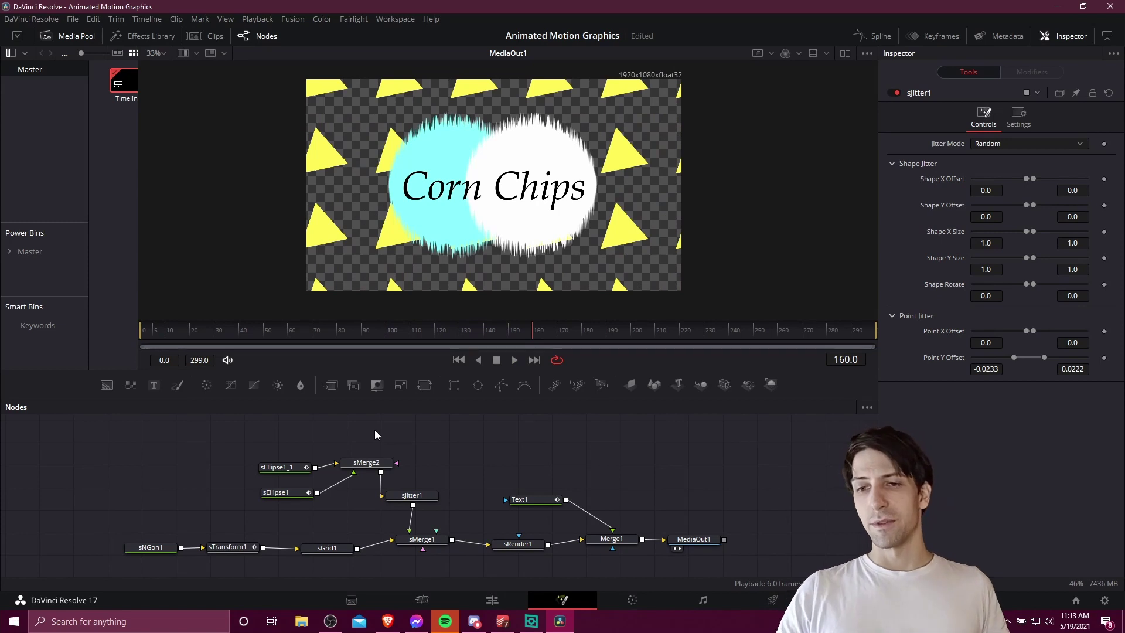
{"action": "key", "text": "ctrl+s"}
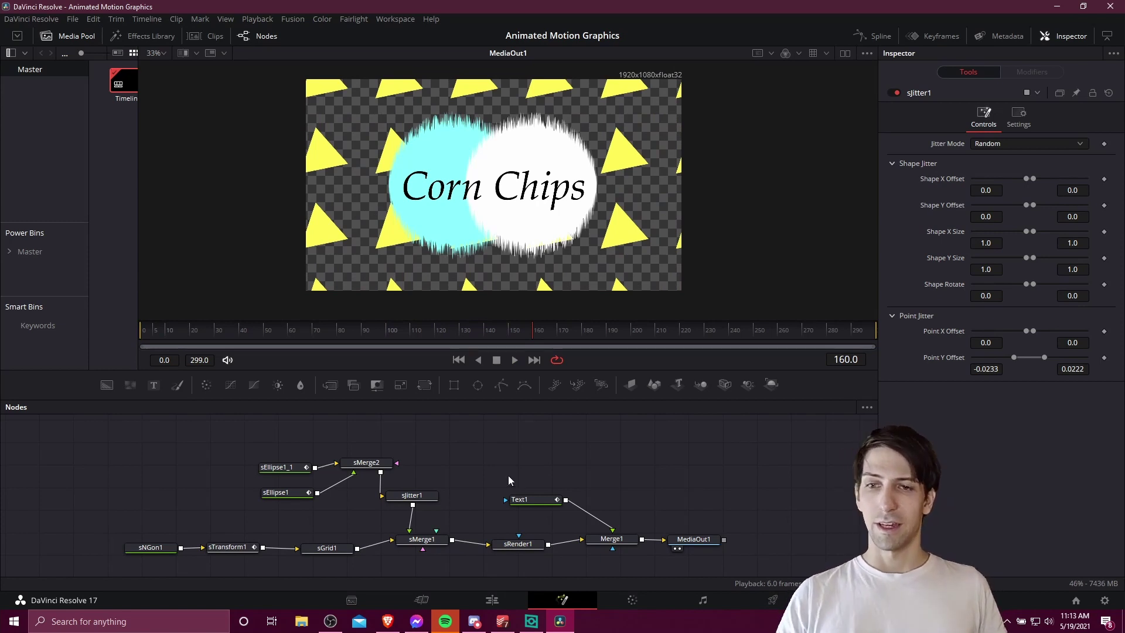
{"action": "left_click", "coordinate": [143, 338]}
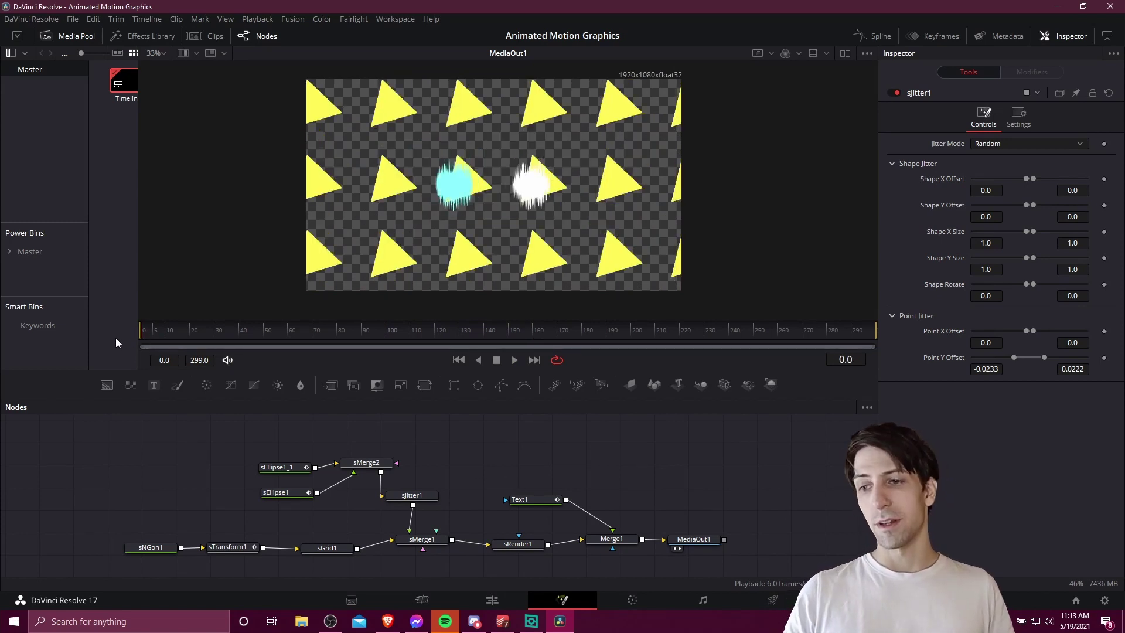
{"action": "key", "text": "space"}
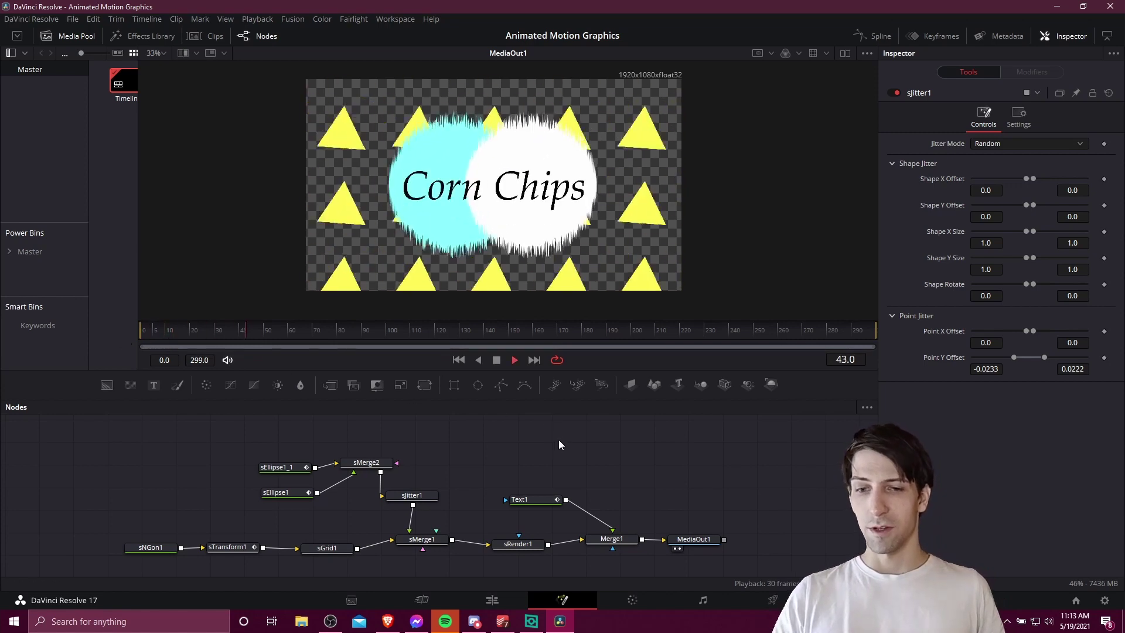
{"action": "key", "text": "space"}
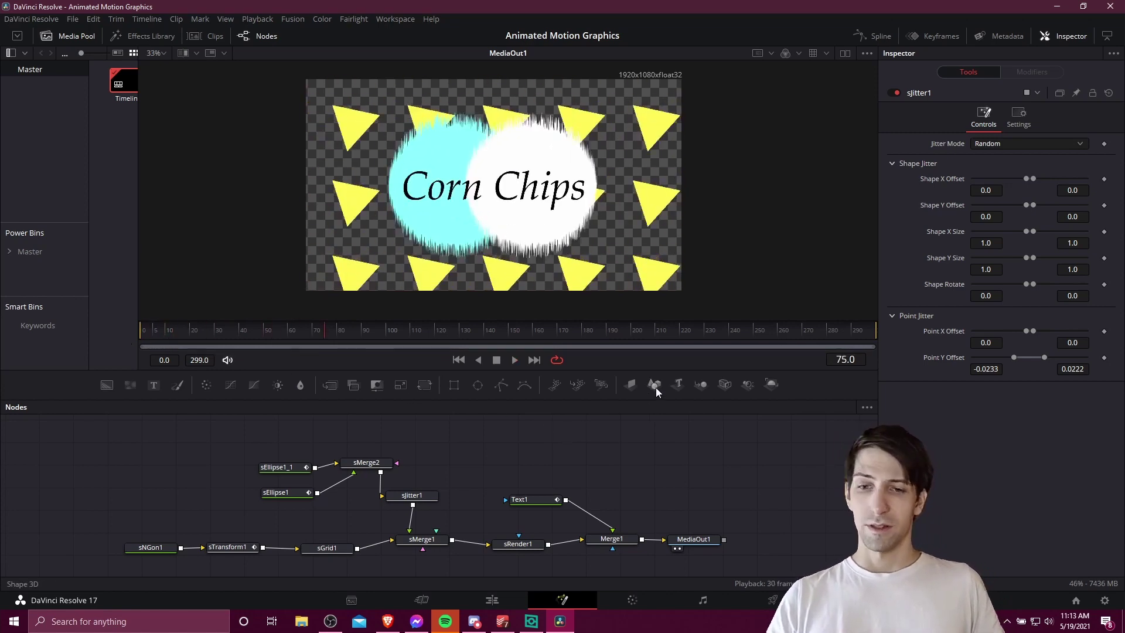
{"action": "left_click", "coordinate": [239, 335]}
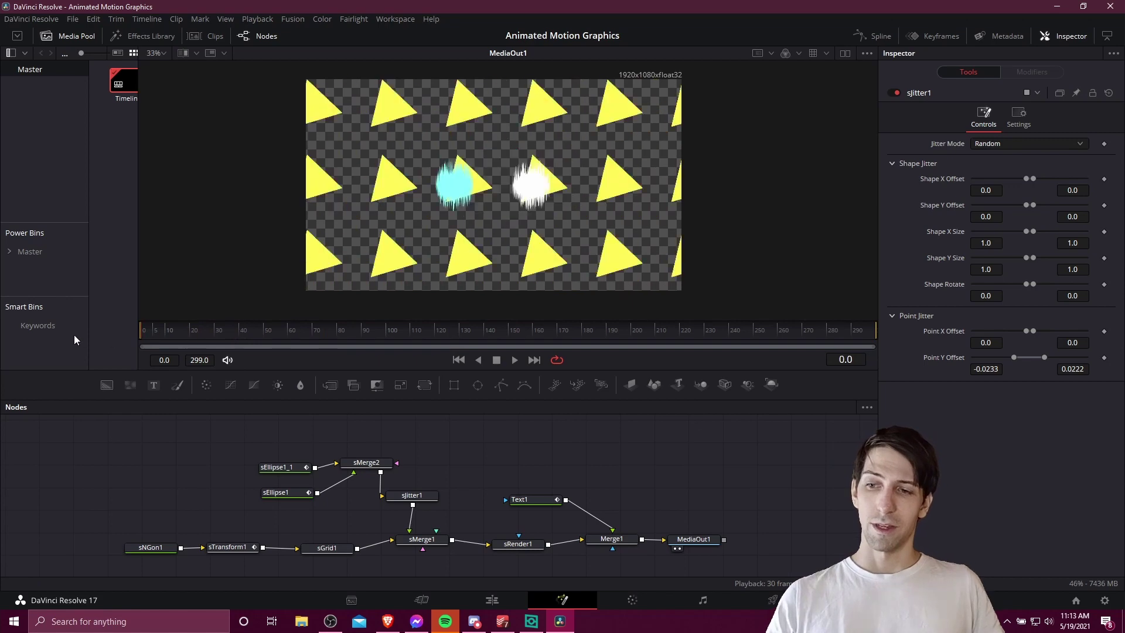
{"action": "key", "text": "space"}
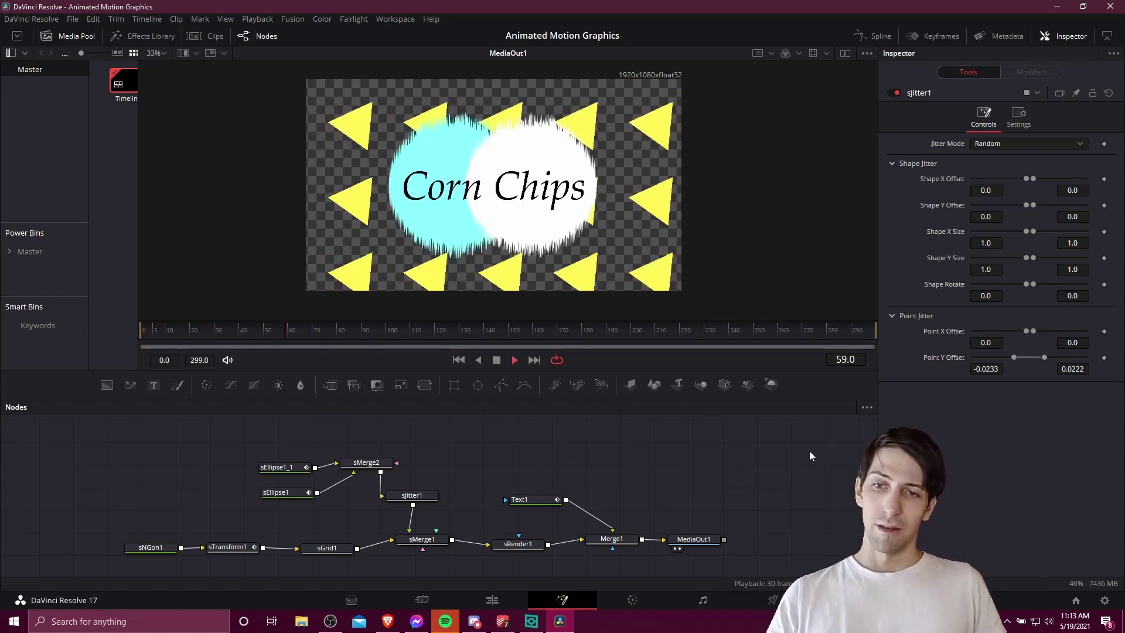
{"action": "left_click_drag", "start_coordinate": [810, 449], "coordinate": [761, 428]}
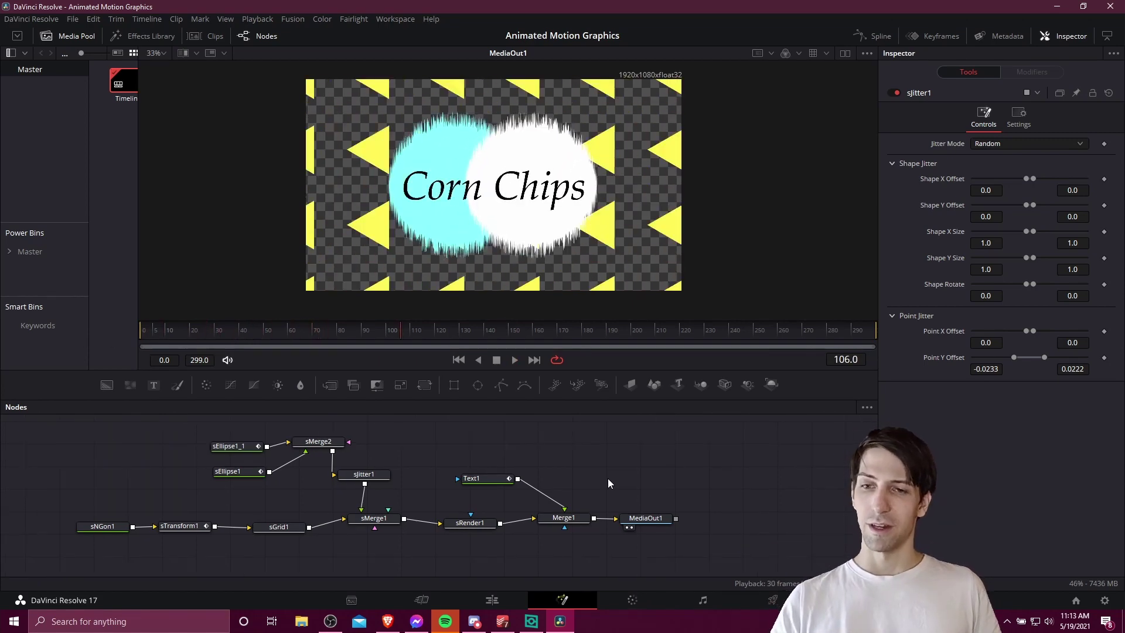
{"action": "scroll", "coordinate": [607, 478], "scroll_direction": "up", "scroll_amount": 3}
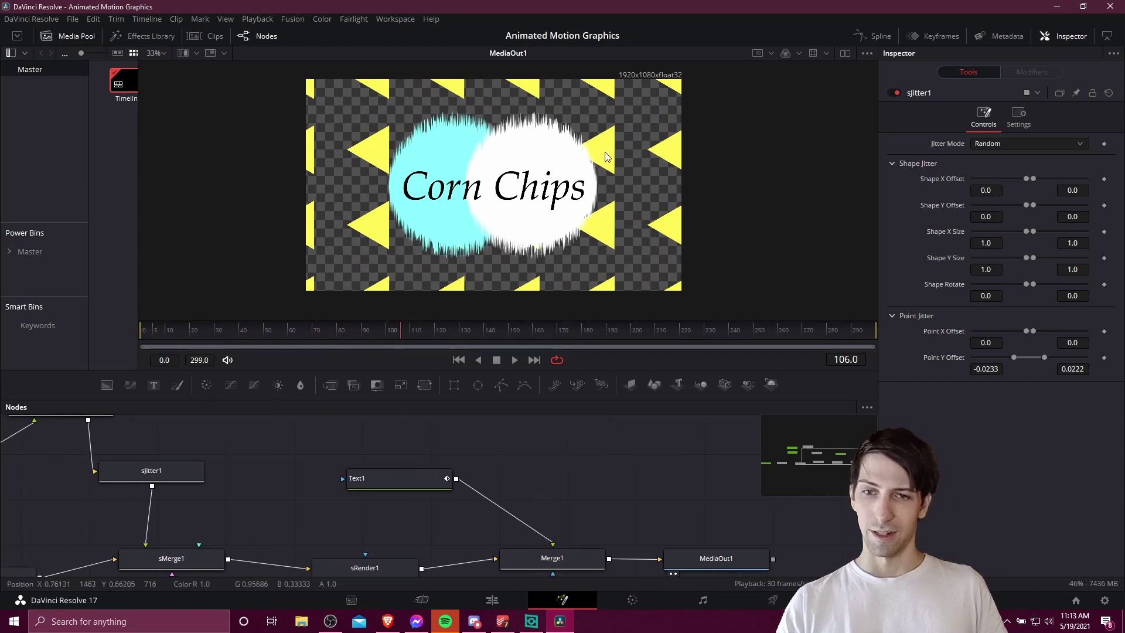
{"action": "scroll", "coordinate": [404, 464], "scroll_direction": "down", "scroll_amount": 1}
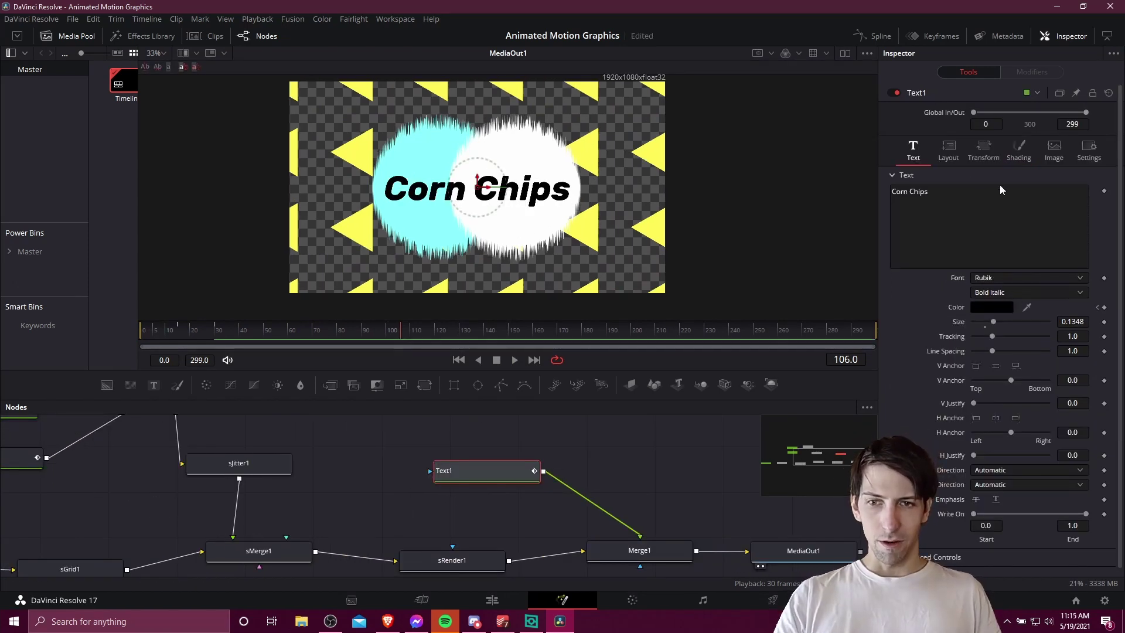
- Change the Corn Chips title's Shading fill type from Solid to Gradient
{"action": "left_click", "coordinate": [1013, 153]}
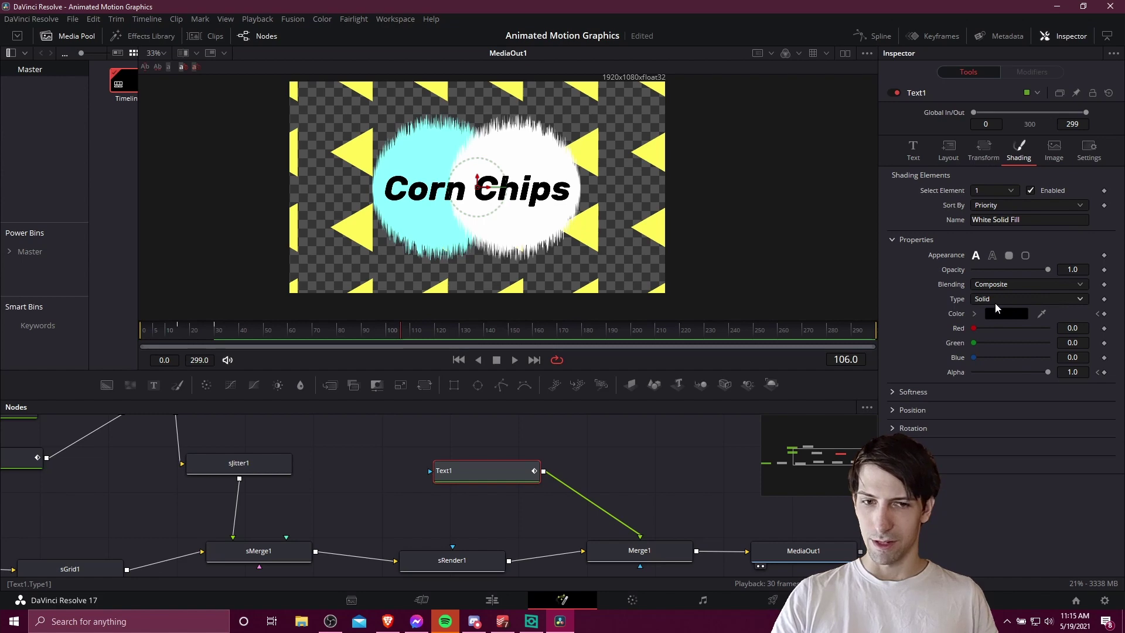
{"action": "left_click", "coordinate": [1034, 299]}
{"action": "left_click", "coordinate": [1015, 341]}
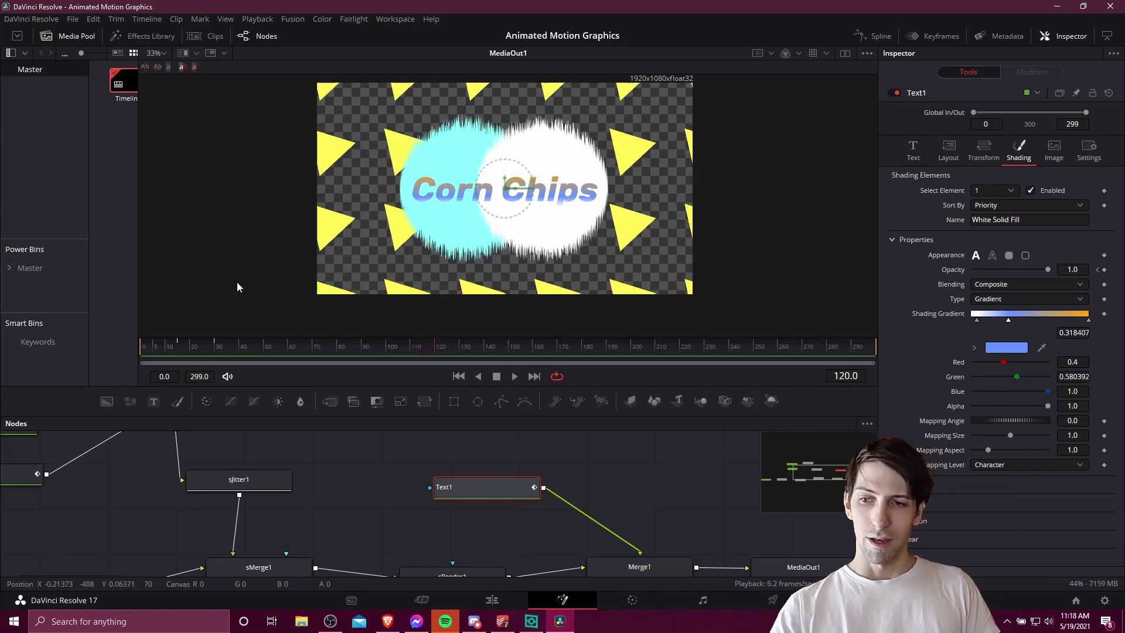
{"action": "scroll", "coordinate": [378, 513], "scroll_direction": "down", "scroll_amount": 3}
{"action": "scroll", "coordinate": [380, 512], "scroll_direction": "down", "scroll_amount": 2}
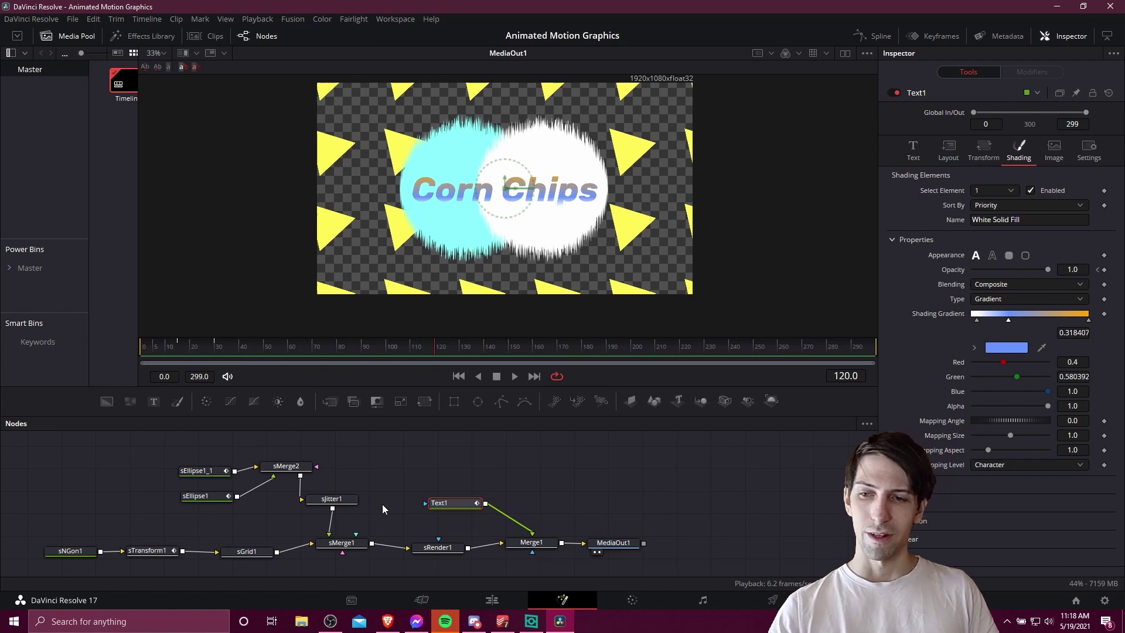
{"action": "left_click_drag", "start_coordinate": [395, 486], "coordinate": [416, 493]}
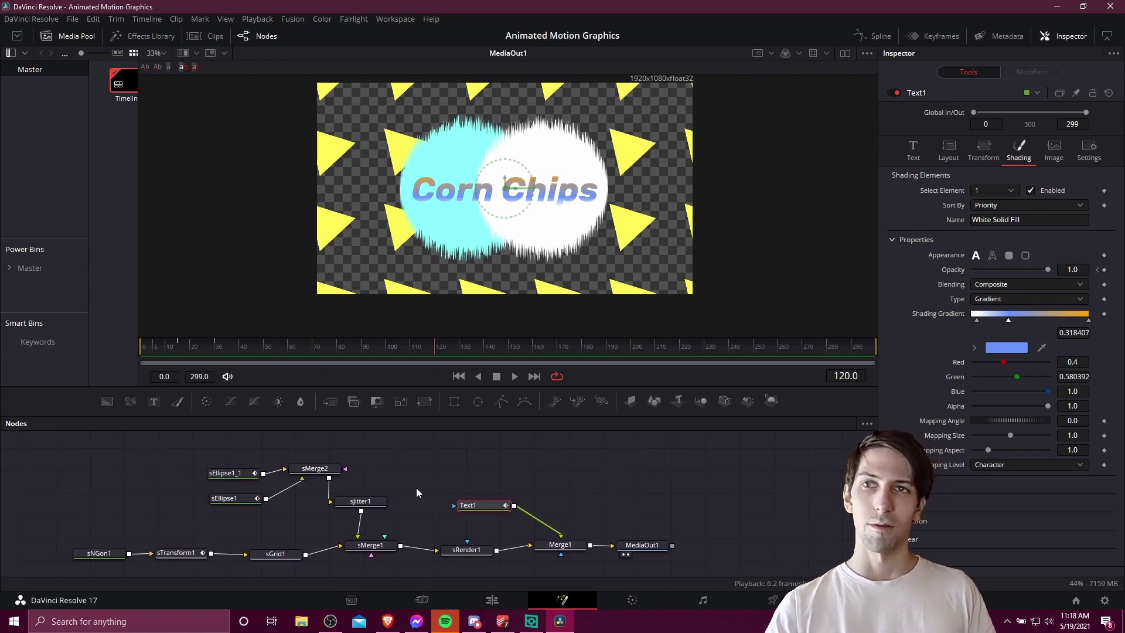